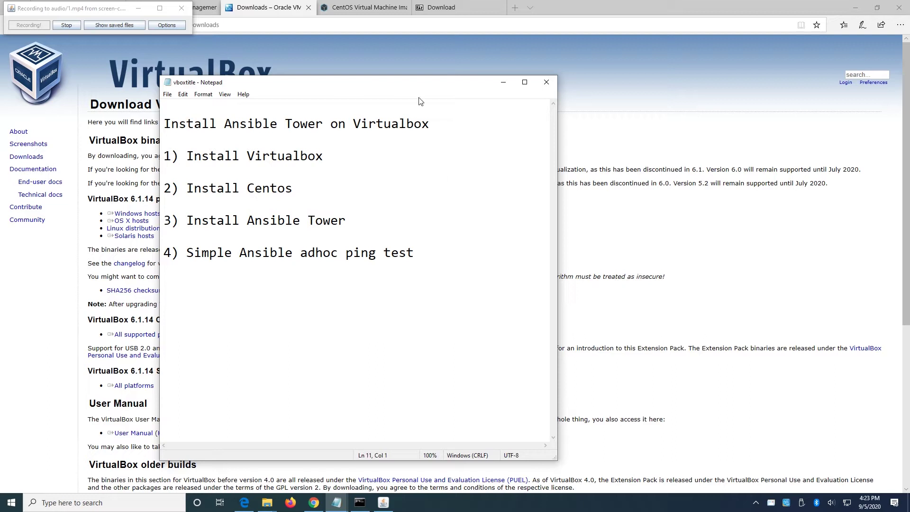
Minimize the Notepad window with the four-step Ansible Tower outline to reveal the VirtualBox Downloads page.
mouse_move(369, 12)
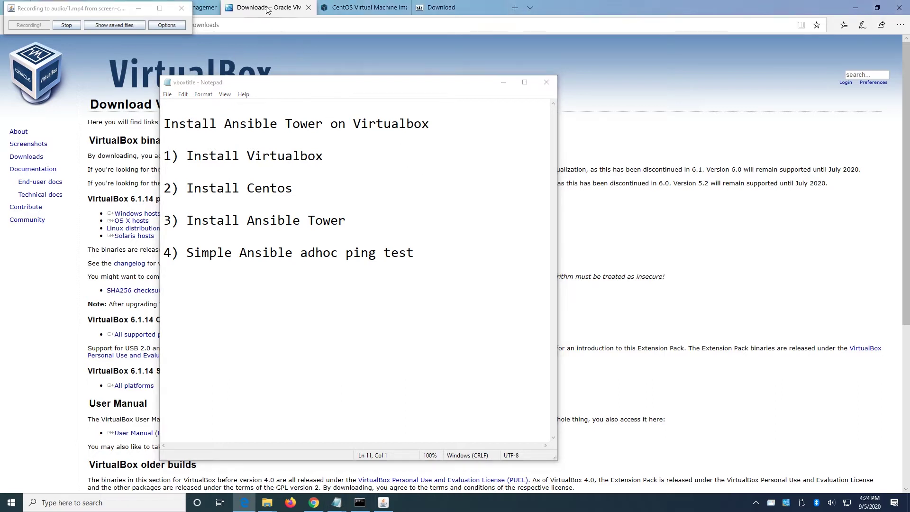
left_click(106, 9)
left_click_drag(106, 9, 99, 12)
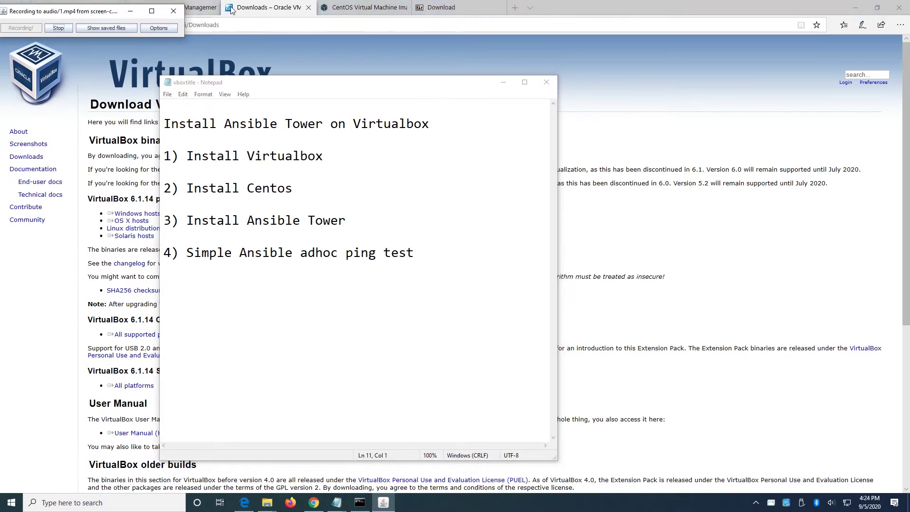
left_click(504, 82)
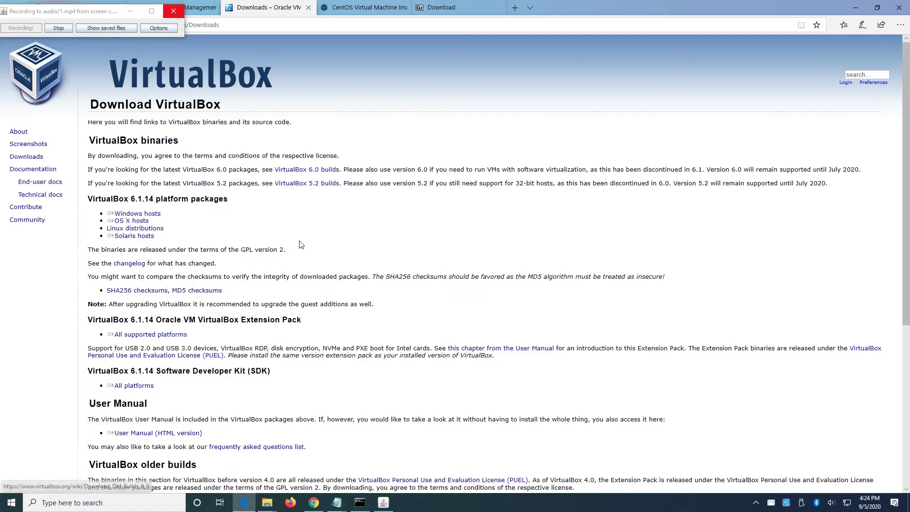
Start and cancel the Windows hosts download, then select the VirtualBox-6.1.14-140239-Win installer in the wsl folder.
left_click(27, 159)
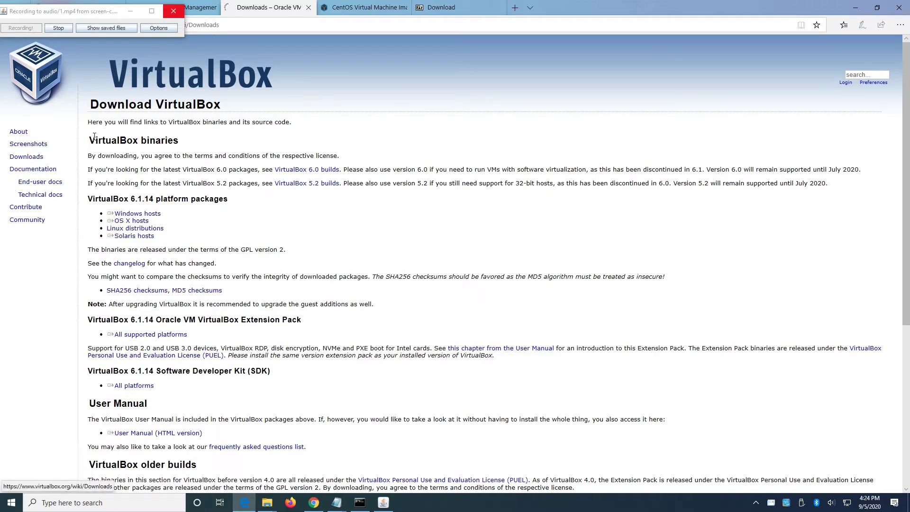
left_click(152, 214)
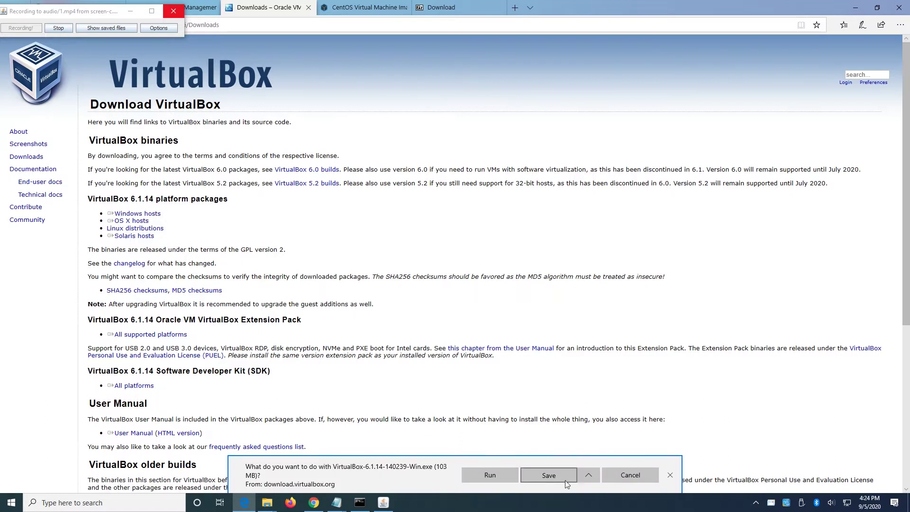
left_click(630, 475)
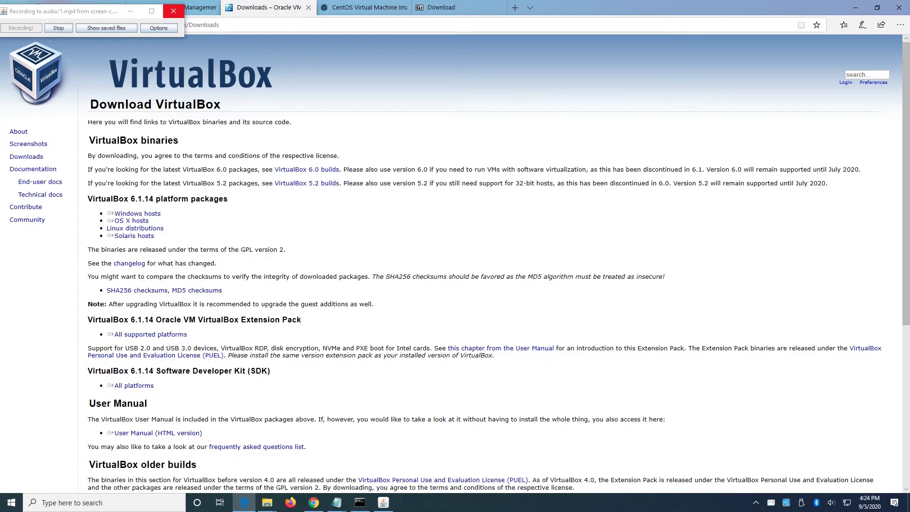
left_click(267, 503)
left_click(342, 244)
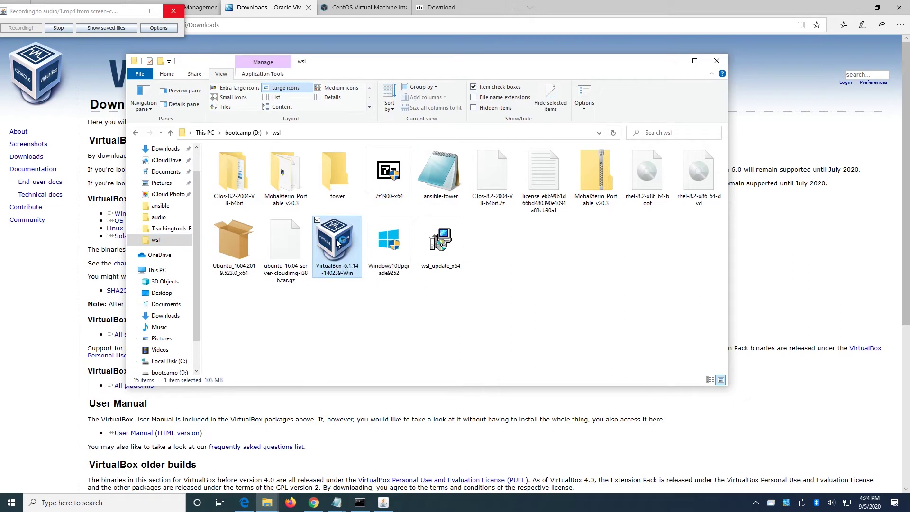
double_click(337, 243)
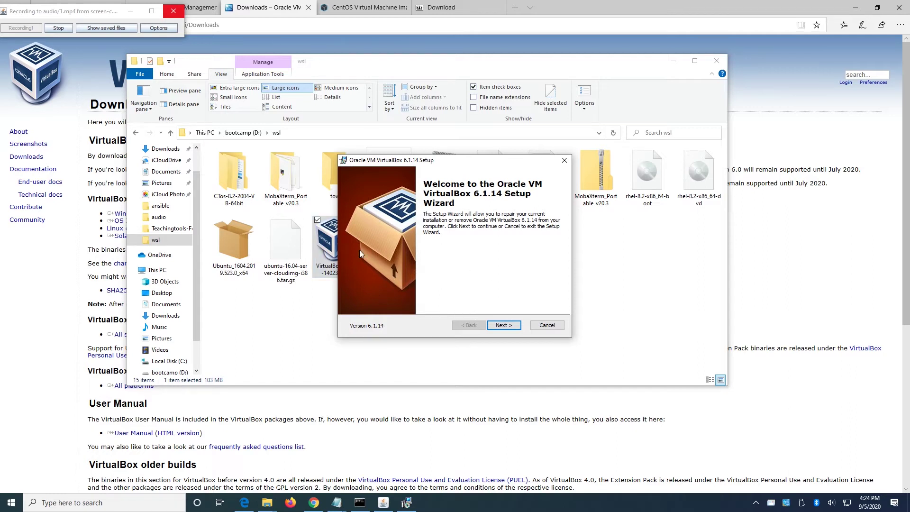
left_click(547, 326)
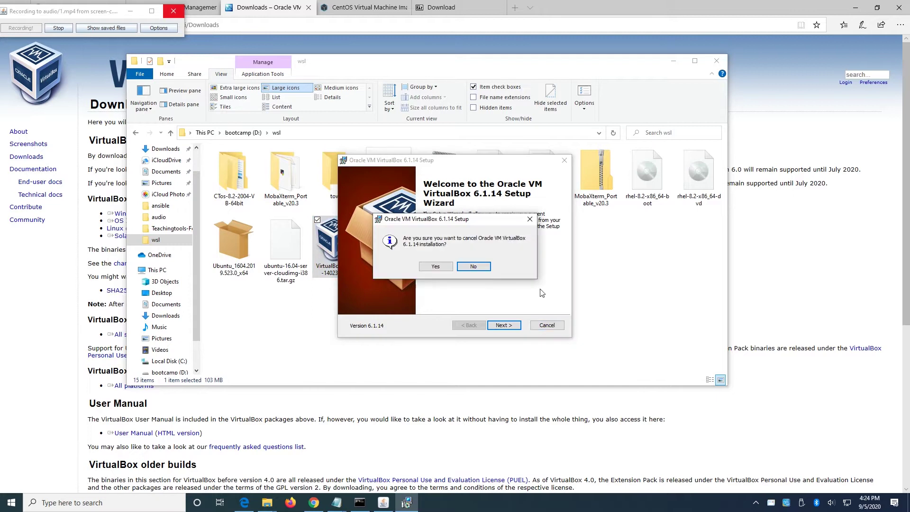
left_click(441, 266)
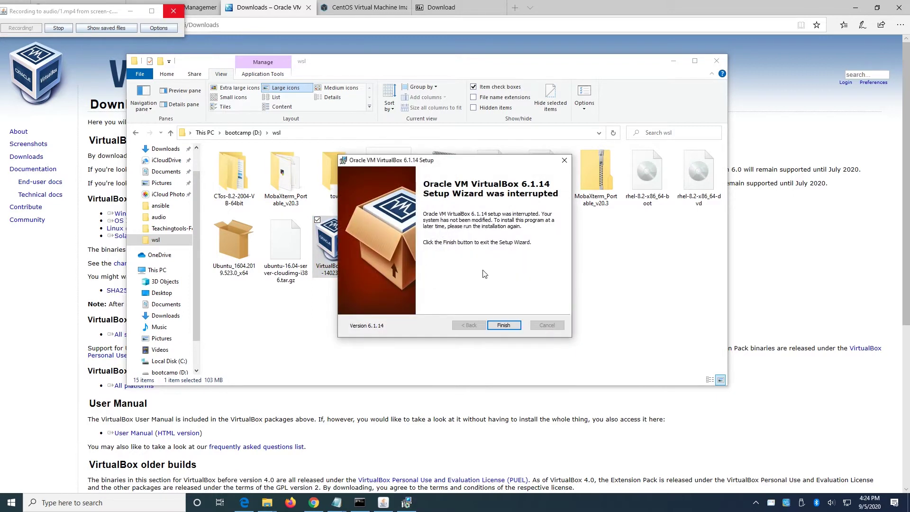
left_click(503, 325)
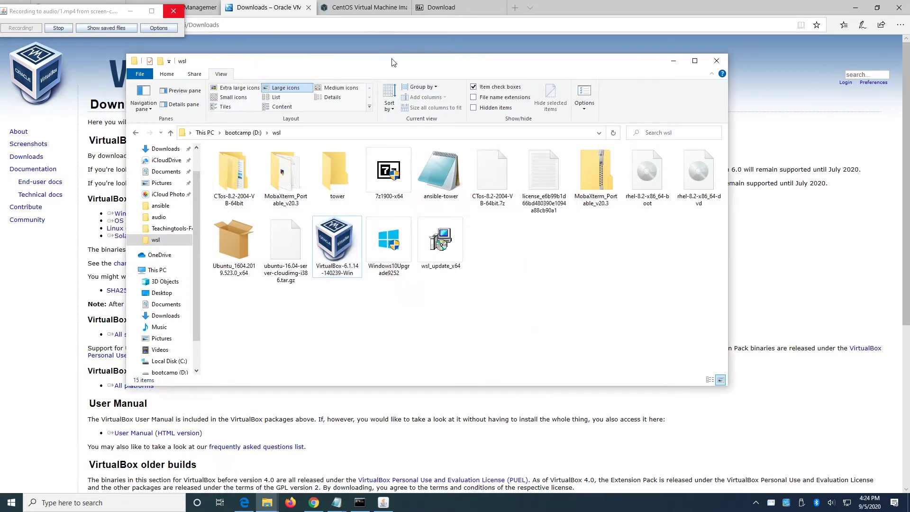
On the osboxes.org CentOS images page, show the CentOS 8.2.2004 VirtualBox image (1.4GB) download.
left_click(354, 9)
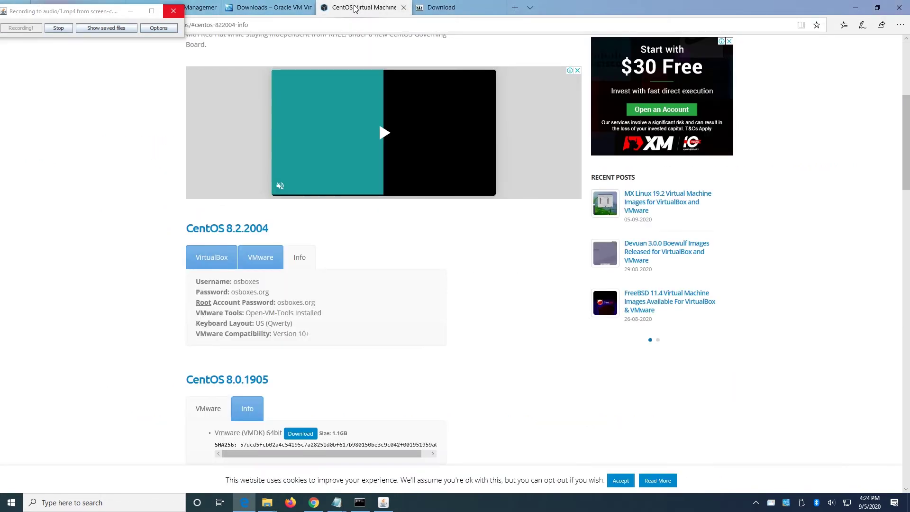
left_click_drag(93, 12, 80, 52)
scroll(506, 289, "up", 3)
scroll(506, 290, "down", 4)
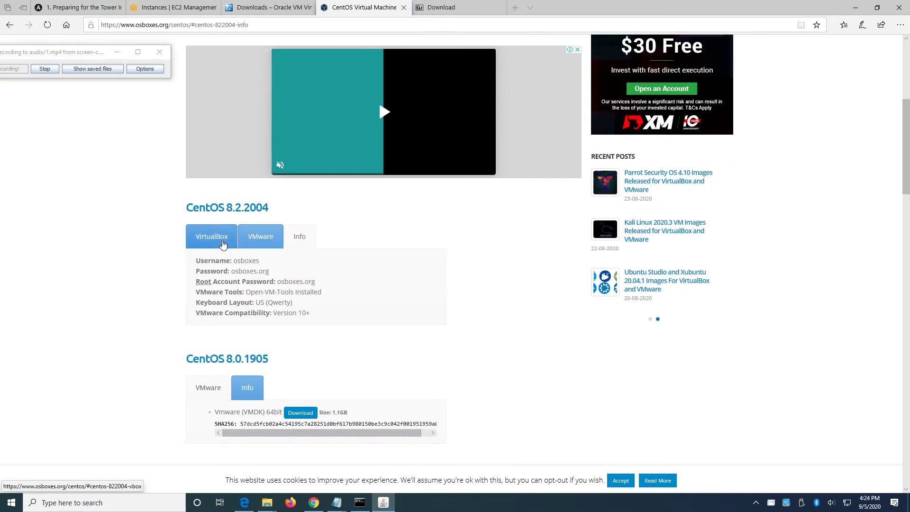
left_click(205, 240)
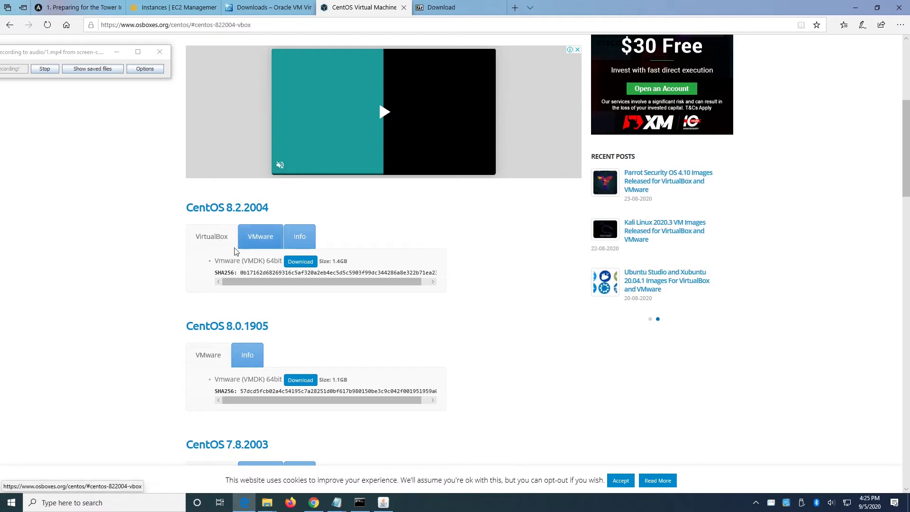
left_click(267, 239)
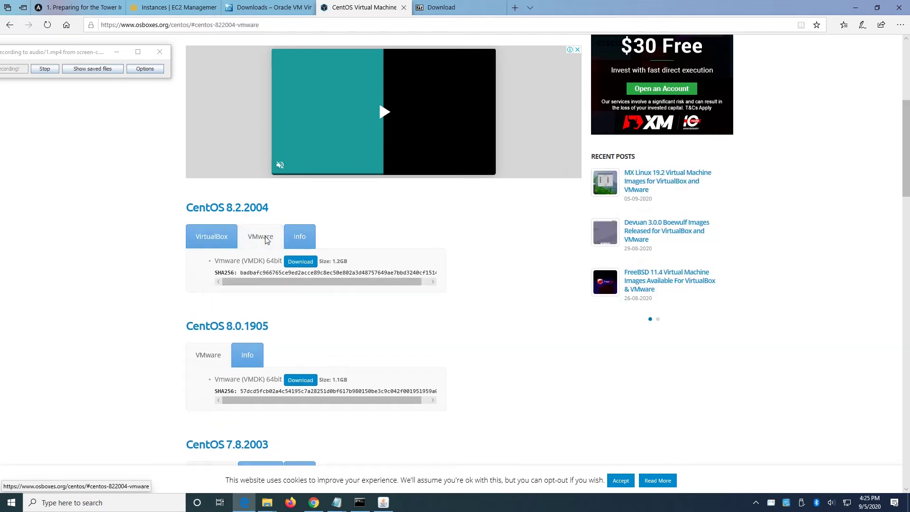
left_click(216, 246)
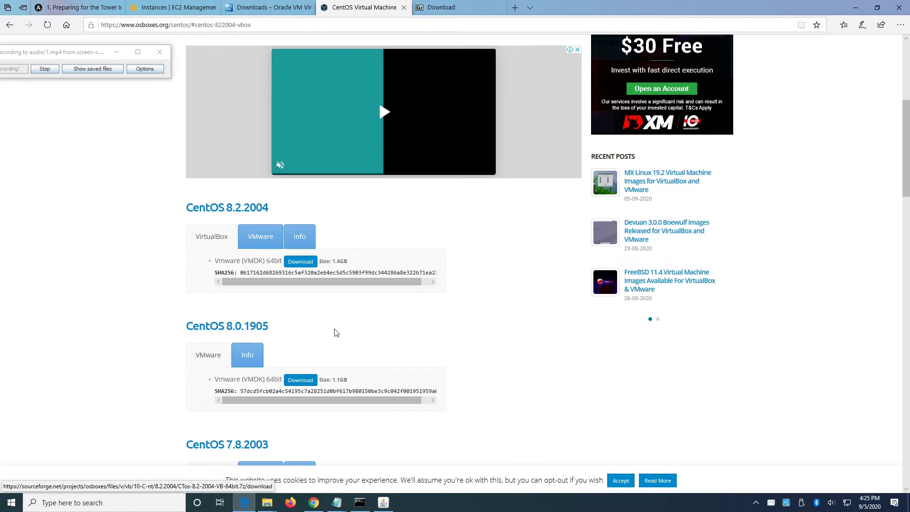
mouse_move(275, 501)
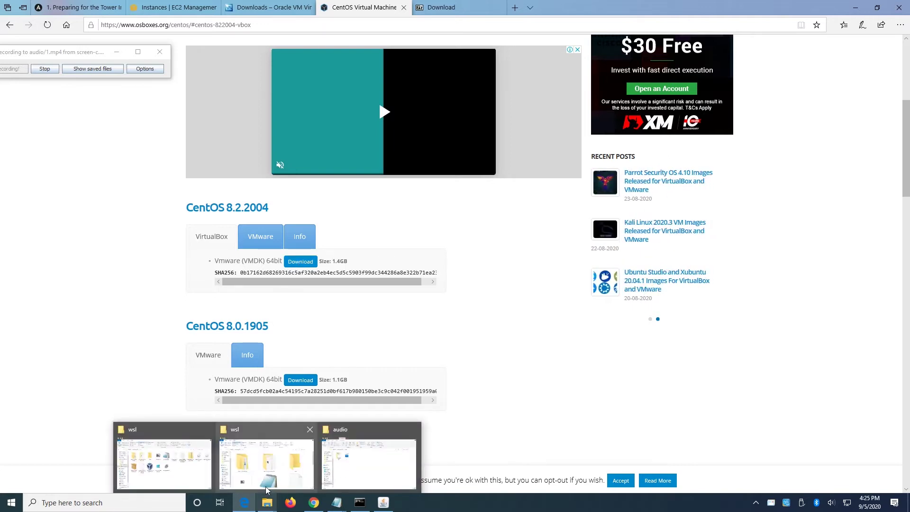
Select the downloaded CTos-8.2-2004-VB-64bit.7z archive (1.26 GB) in the wsl folder, then show the 7-Zip page.
left_click(194, 462)
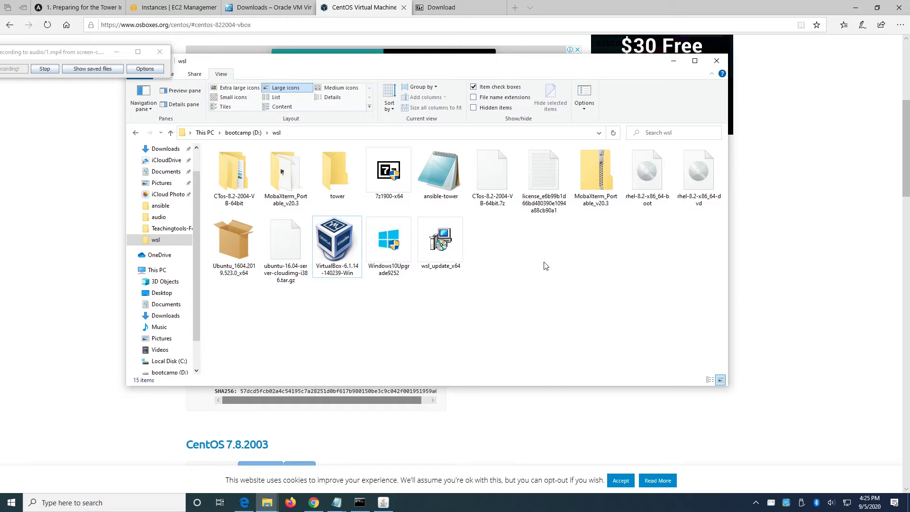
left_click(495, 190)
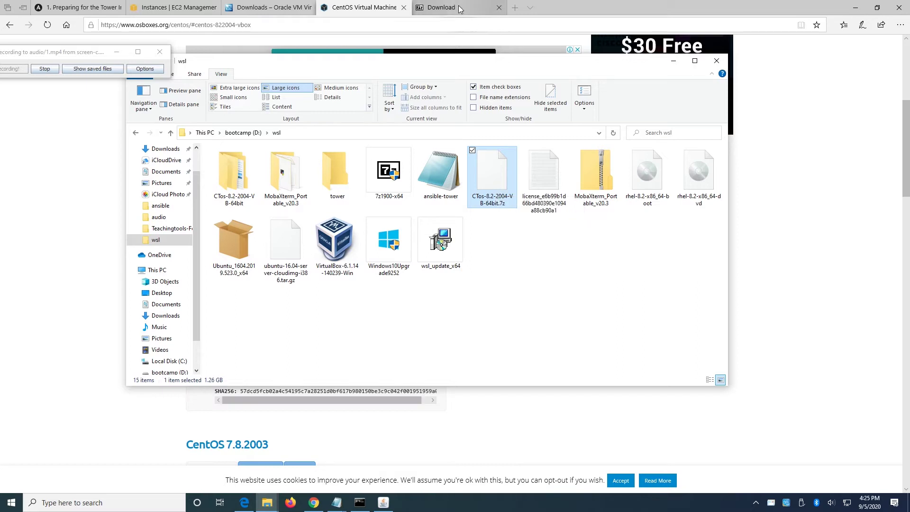
left_click(441, 7)
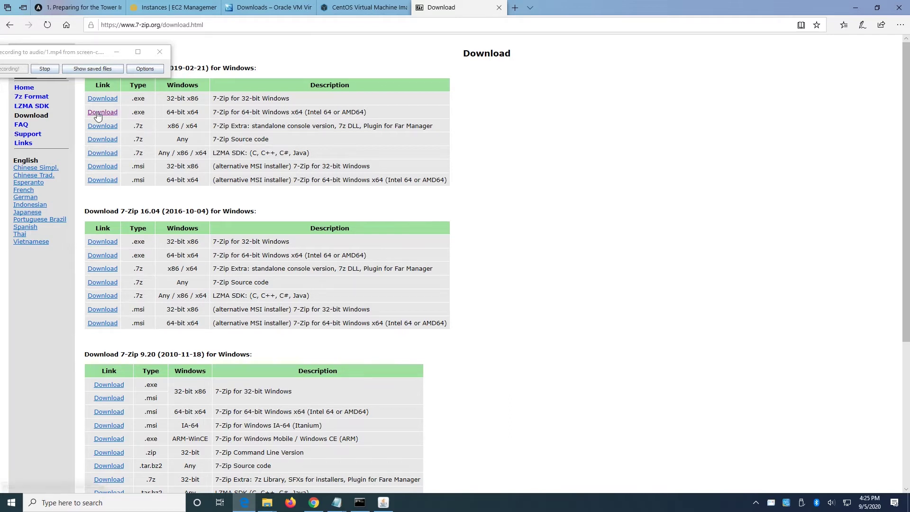
Launch 7-Zip File Manager by searching '7zip' and move its window down and right.
left_click(102, 503)
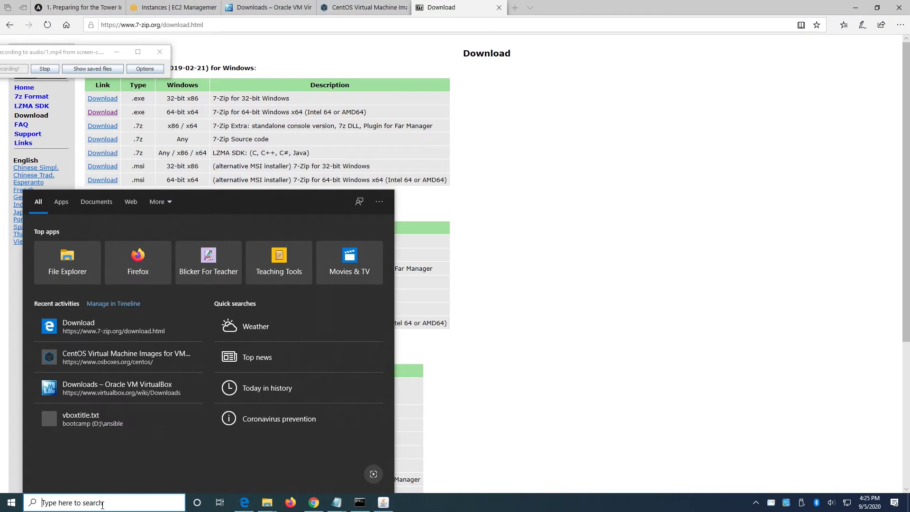
type("7z")
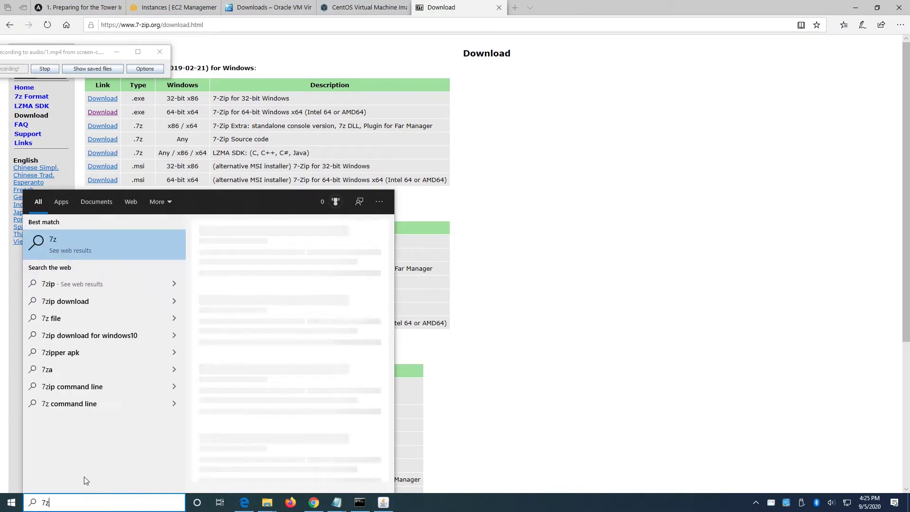
type("i")
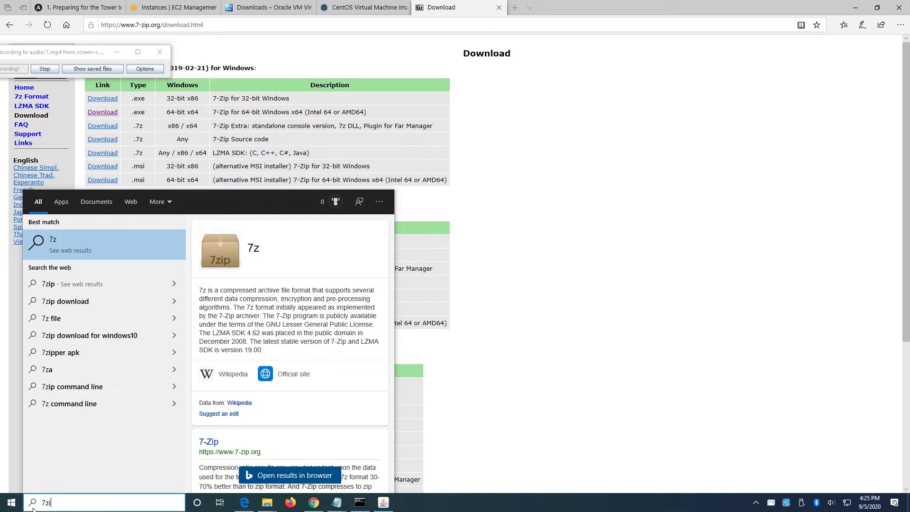
type("p")
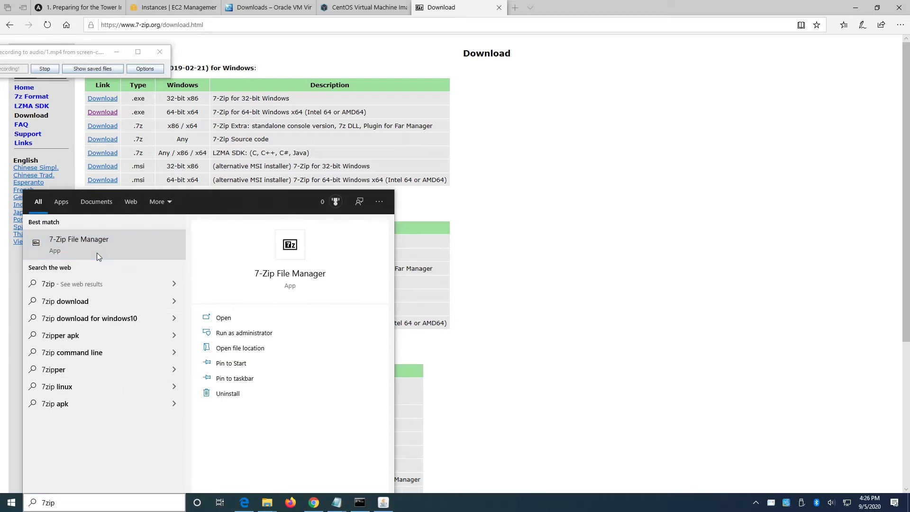
left_click(97, 252)
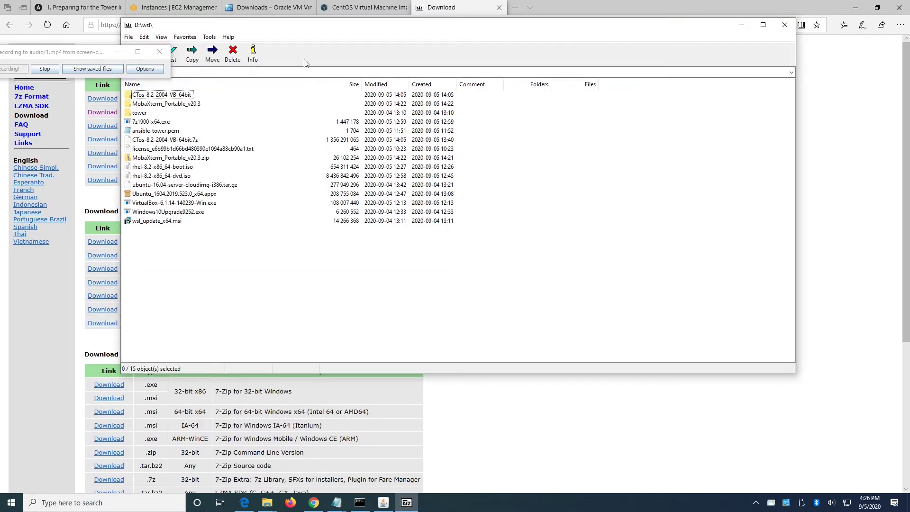
left_click_drag(320, 26, 355, 107)
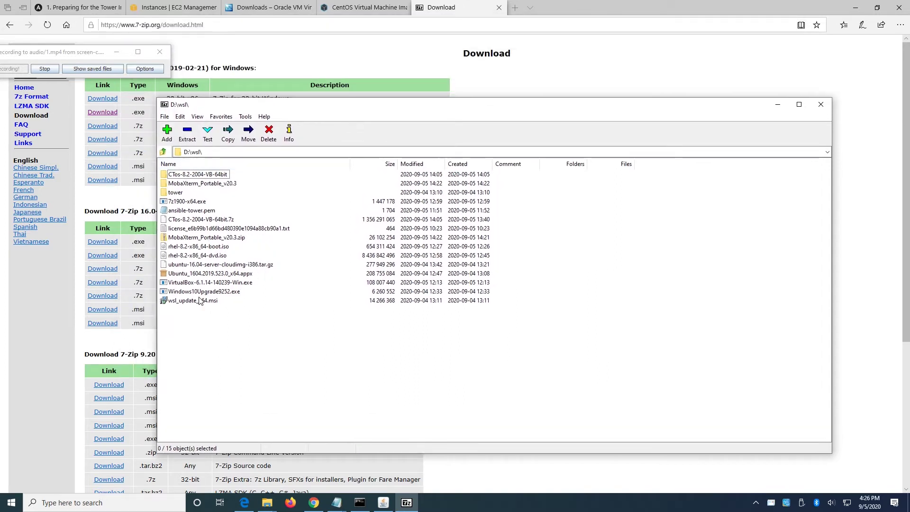
Start extracting CTos-8.2-2004-VB-64bit.7z, then cancel it and close 7-Zip File Manager.
left_click(203, 221)
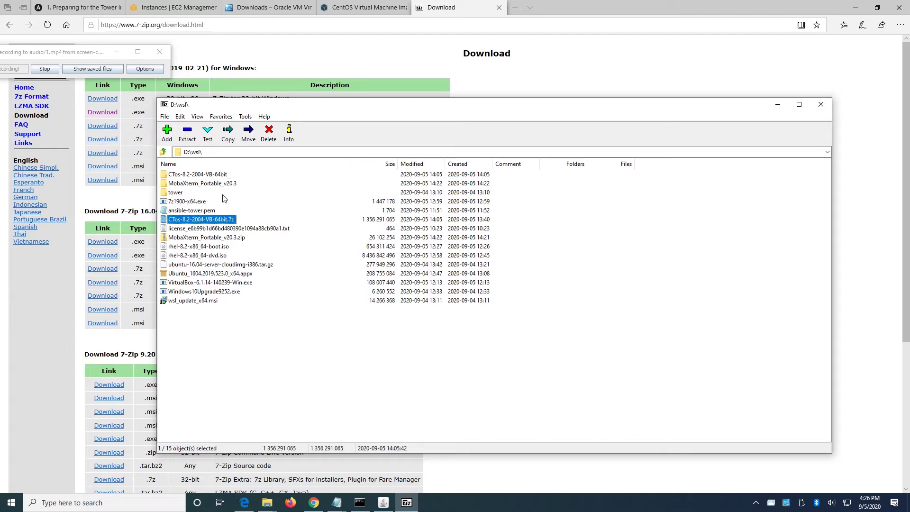
left_click(186, 133)
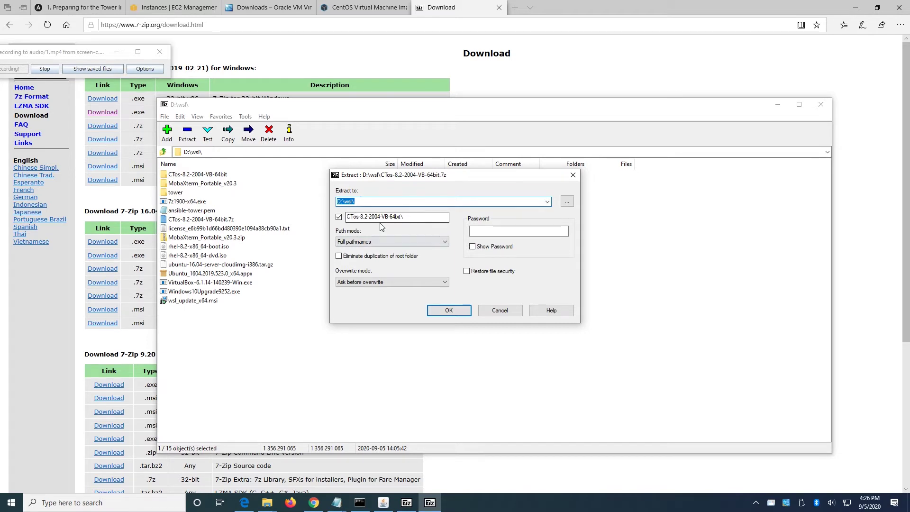
left_click(494, 312)
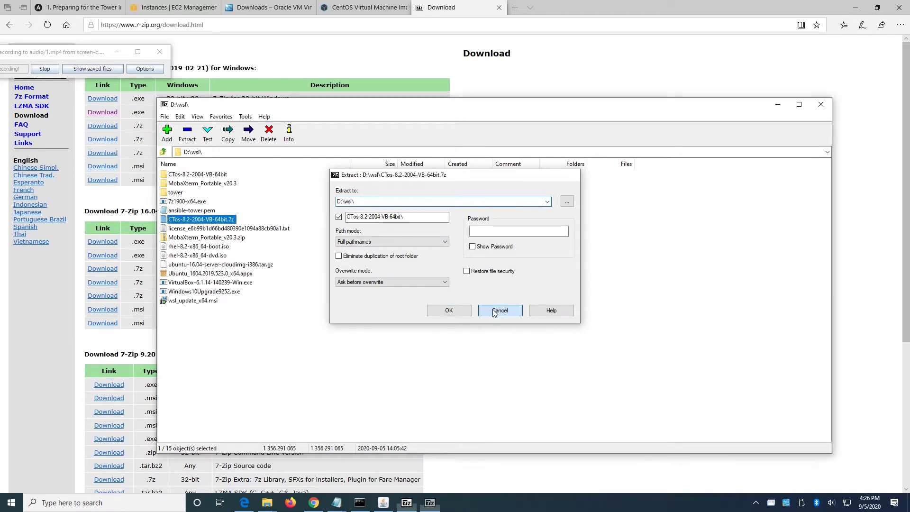
left_click(820, 104)
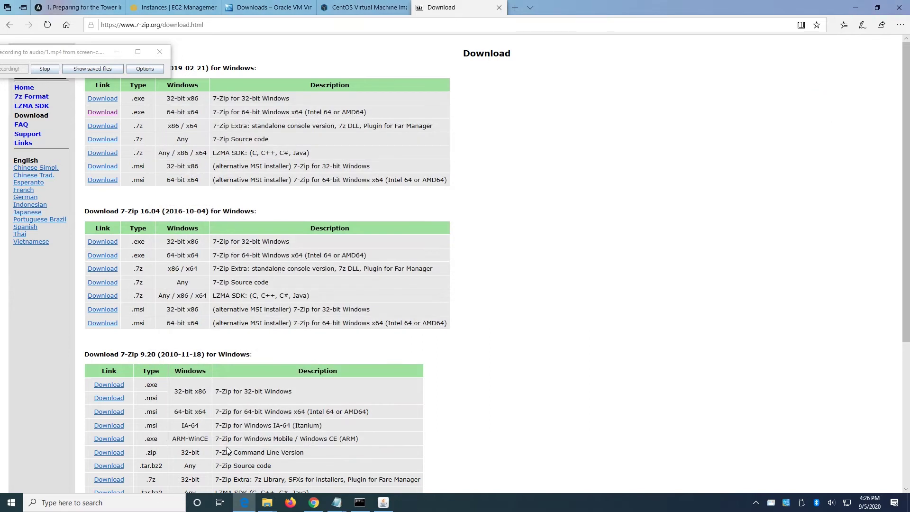
Open wsl\CTos-8.2-2004-VB-64bit\64bit to show the CentOS 8.2.2004 (64bit) disk image.
left_click(266, 507)
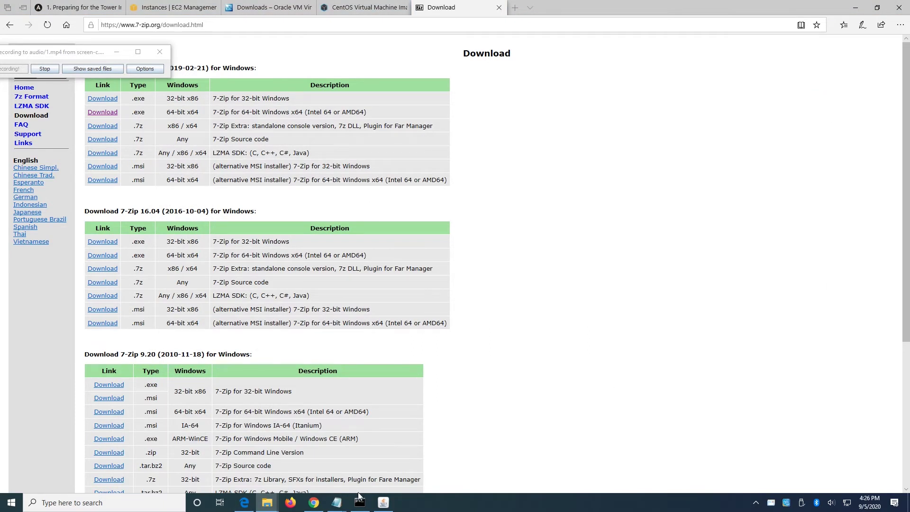
left_click(266, 503)
left_click(164, 456)
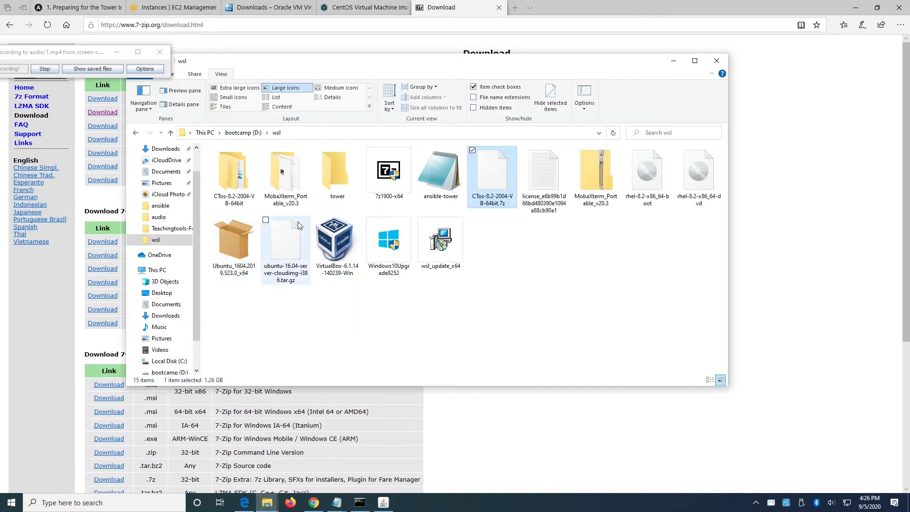
left_click(243, 176)
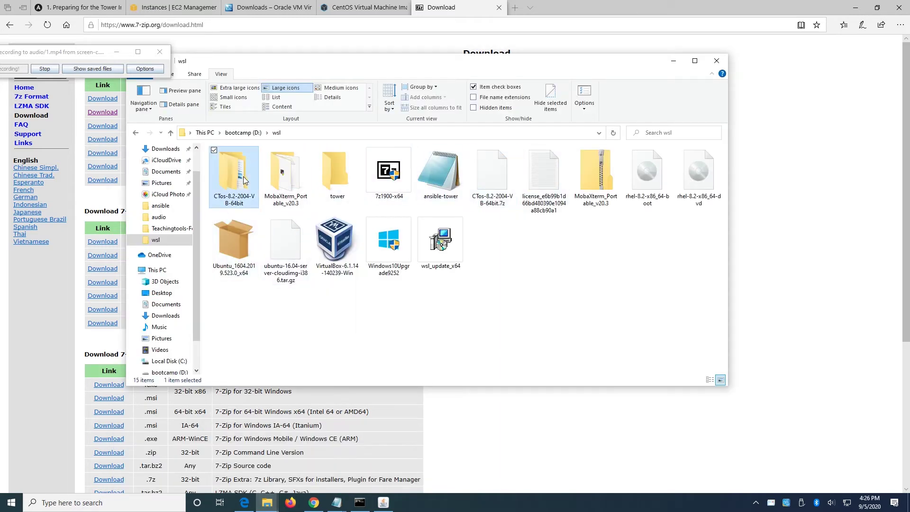
double_click(244, 177)
double_click(228, 163)
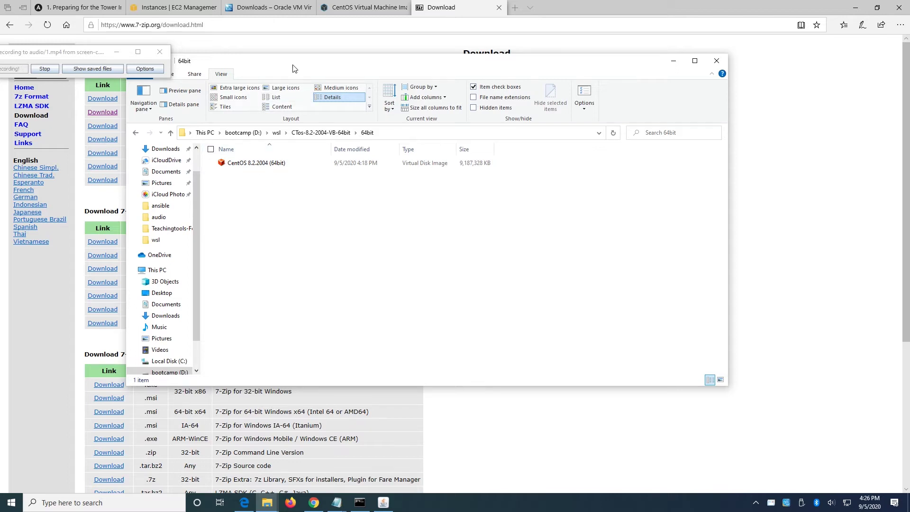
left_click_drag(295, 64, 317, 69)
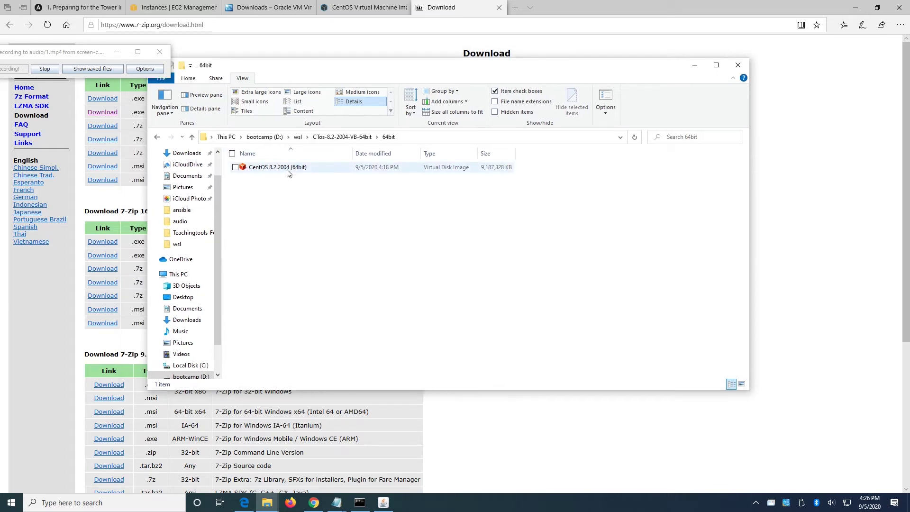
left_click(104, 502)
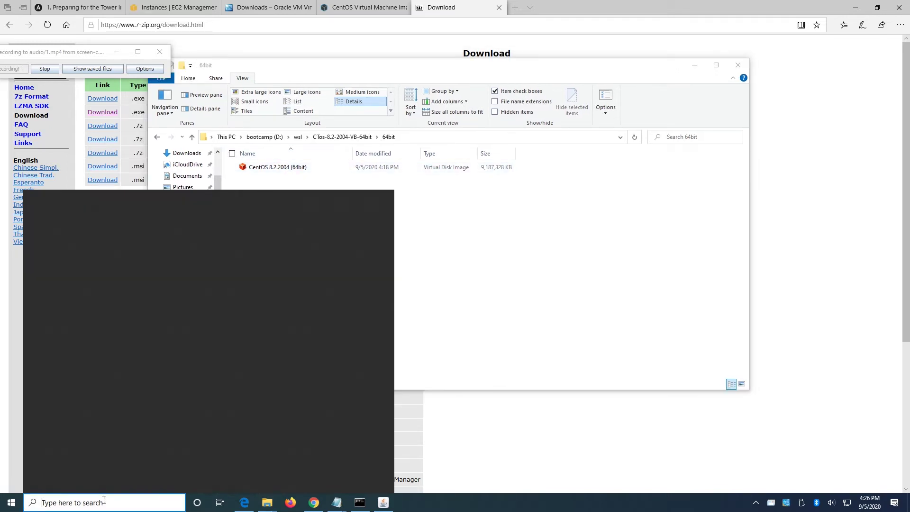
Launch Oracle VM VirtualBox via a 'virt' search and move the Manager window centre-left.
type("virt")
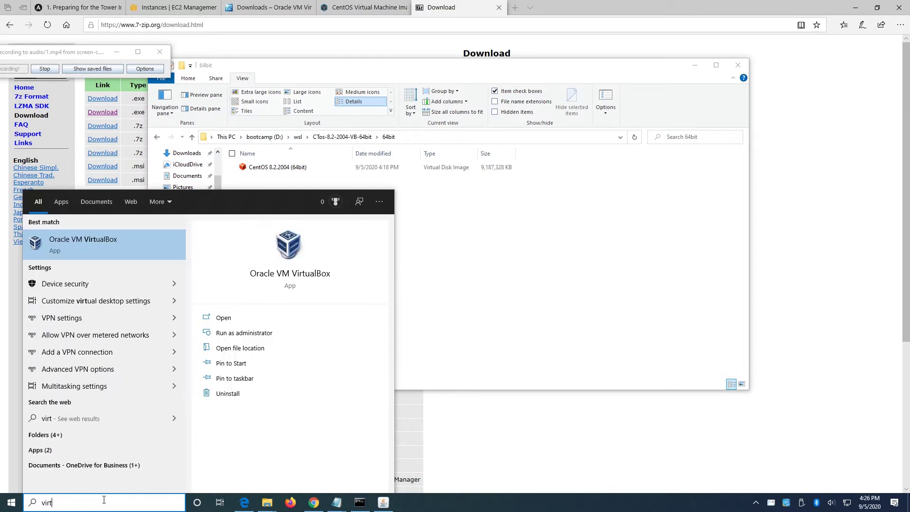
left_click(87, 246)
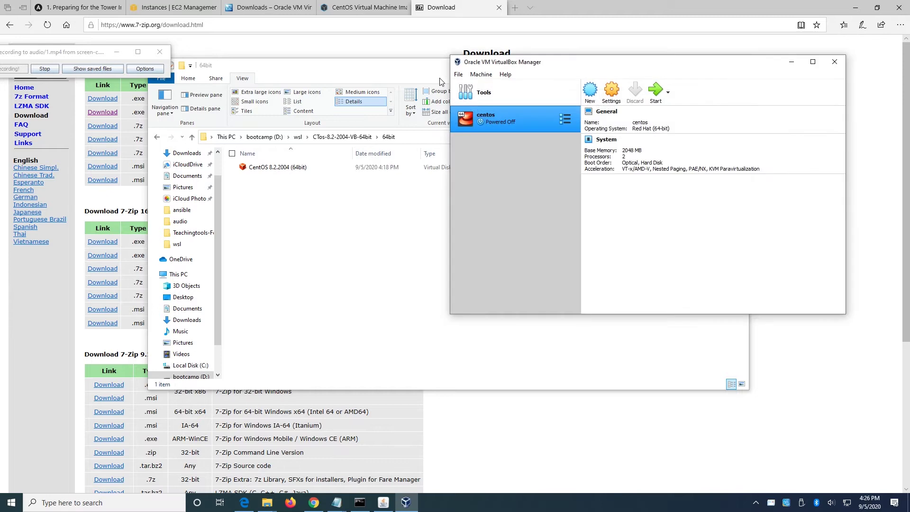
left_click_drag(573, 65, 307, 115)
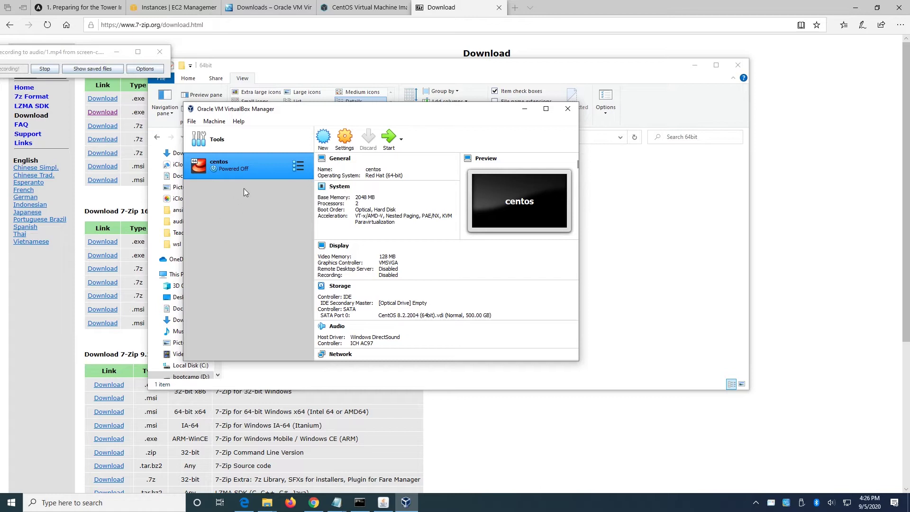
Start a new virtual machine named centos2, toggling Guided Mode and back to Expert Mode.
left_click(324, 146)
left_click(330, 180)
type("centos")
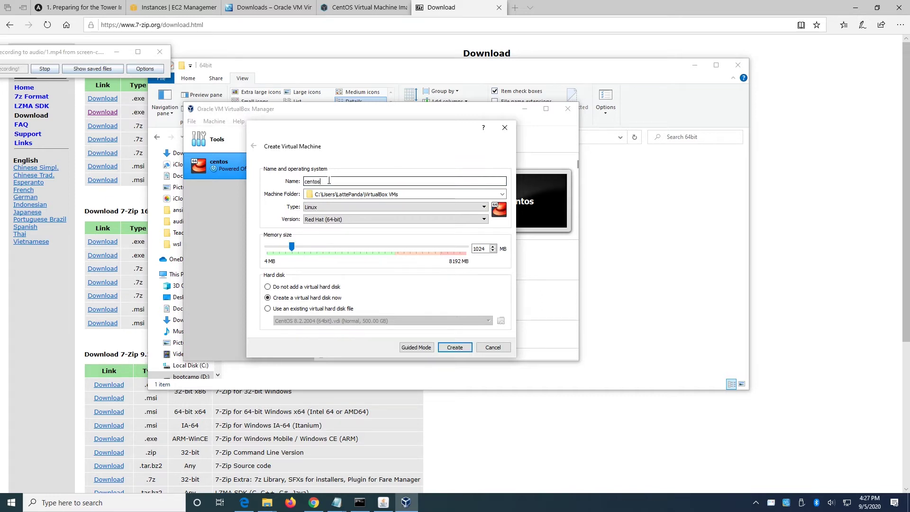
type("2")
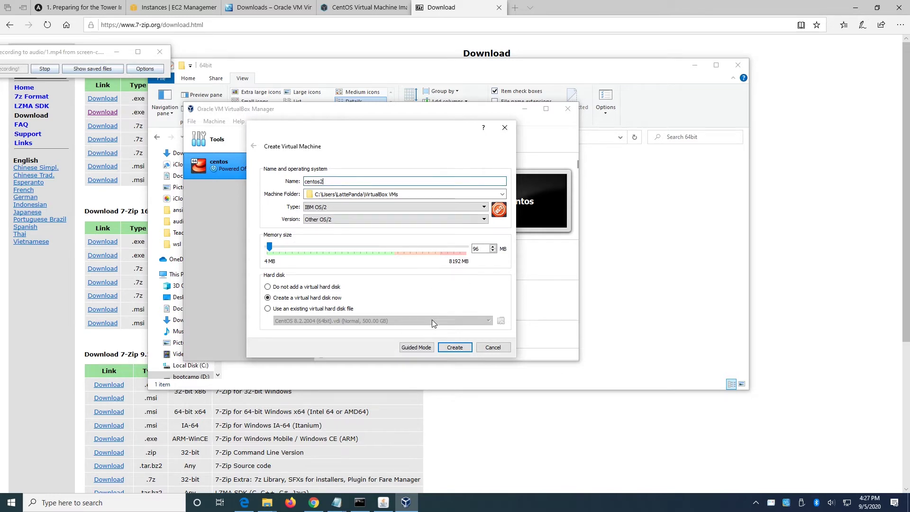
left_click(416, 347)
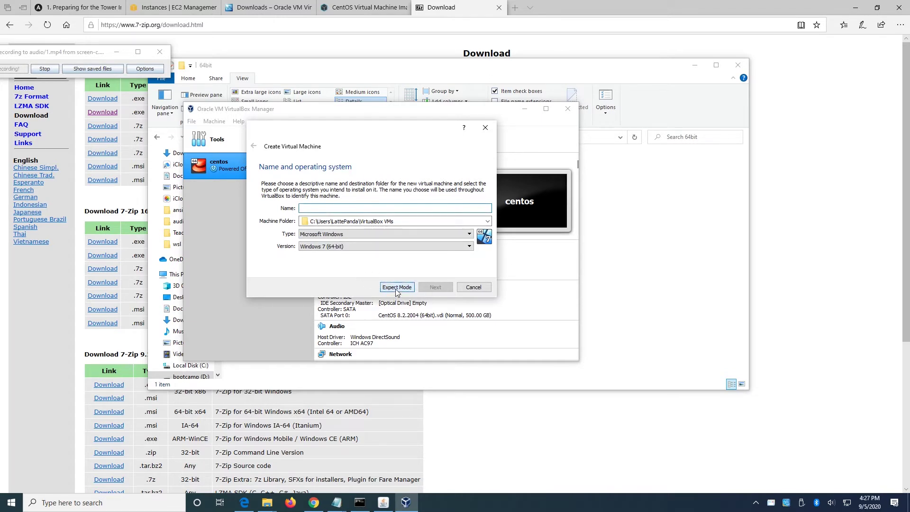
left_click(397, 288)
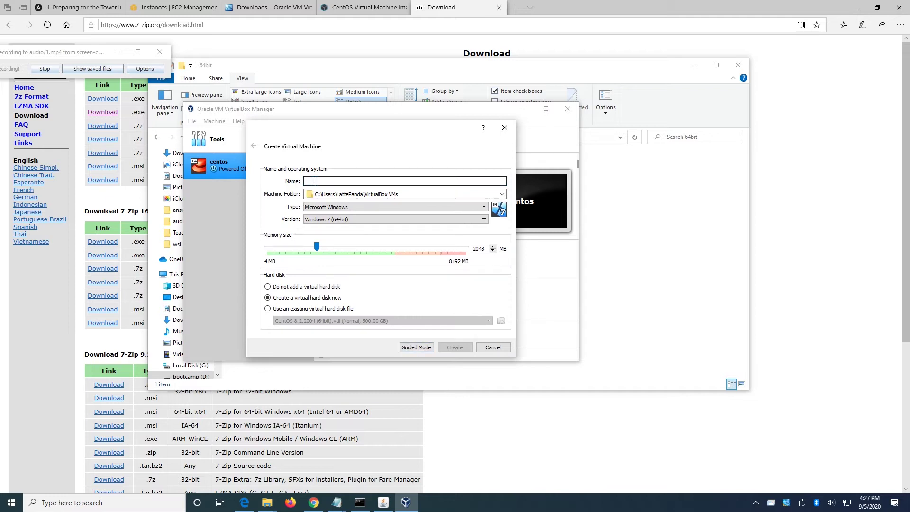
type("centos")
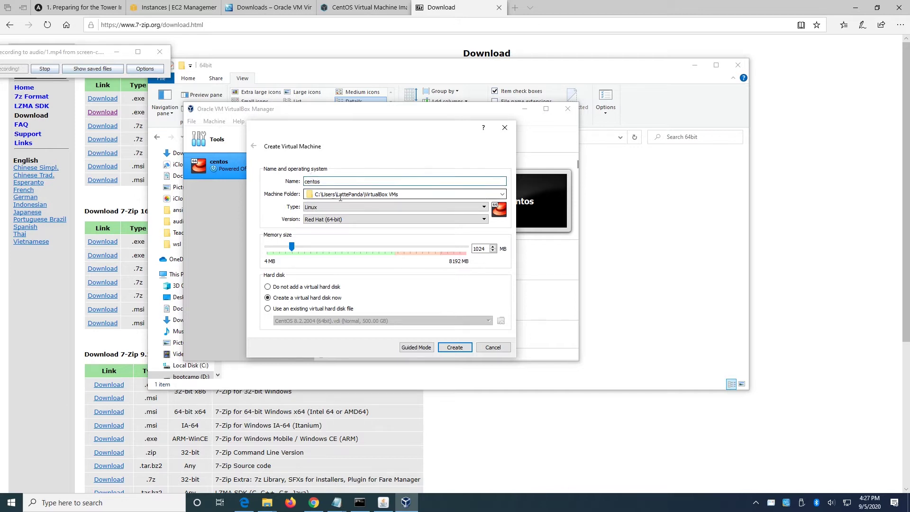
type("2")
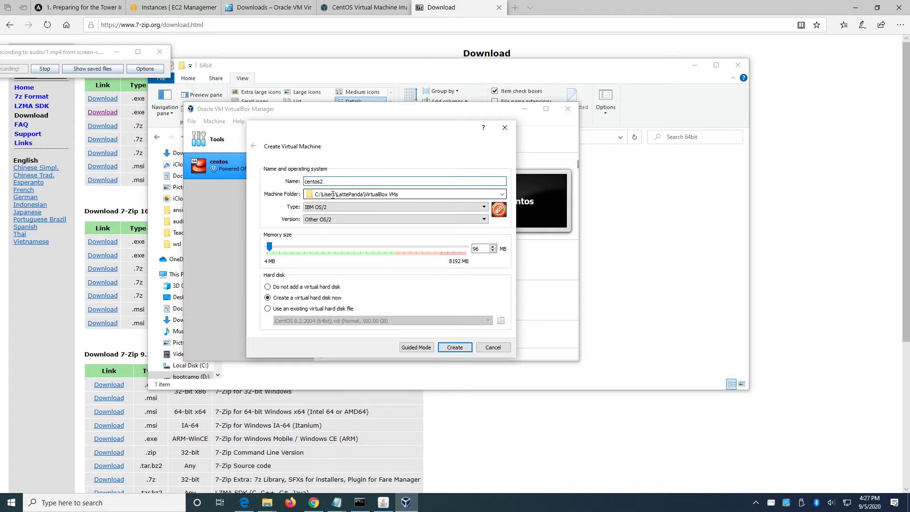
Change the machine folder path to d:\VirtualBox VMs.
left_click(319, 194)
left_click_drag(319, 194, 314, 195)
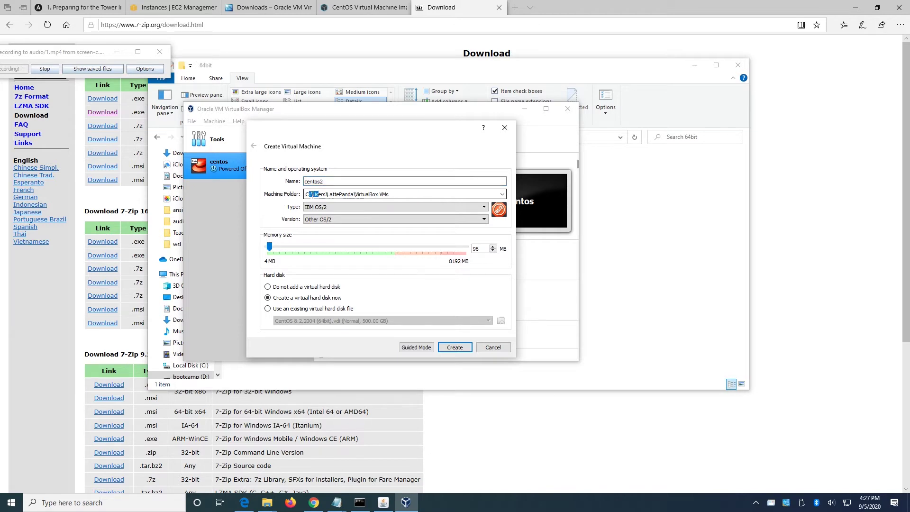
type("d")
left_click_drag(355, 194, 321, 194)
key("BackSpace")
key("BackSpace")
key("BackSpace")
key("BackSpace")
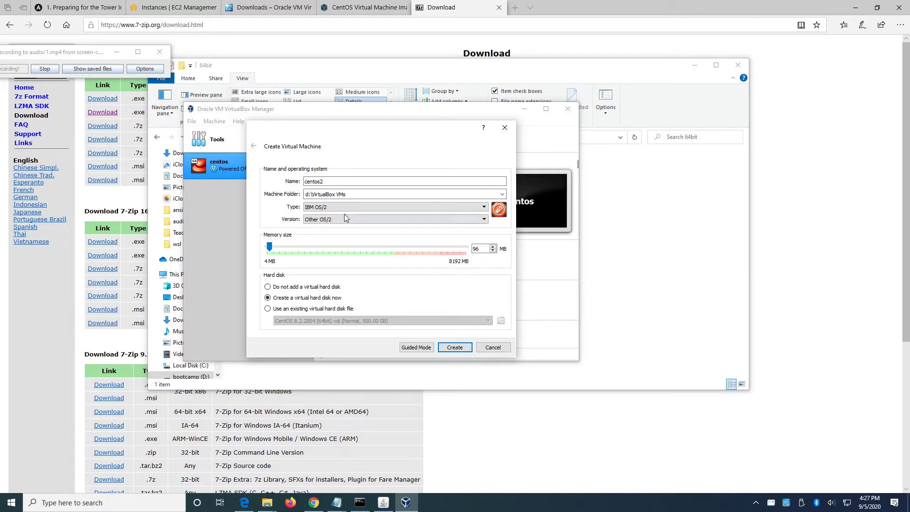
Set type Linux, version Other Linux (64-bit), 2048 MB memory, and use an existing hard disk file.
left_click(338, 209)
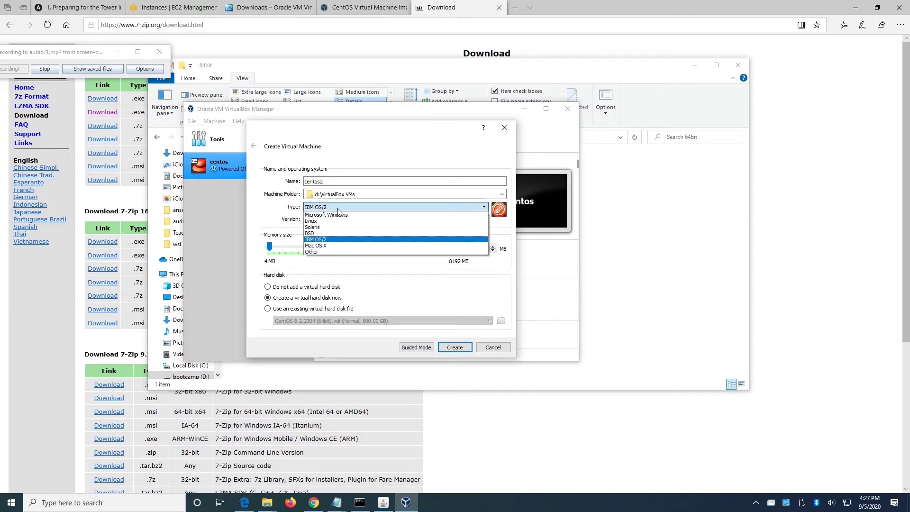
left_click(340, 221)
left_click(330, 219)
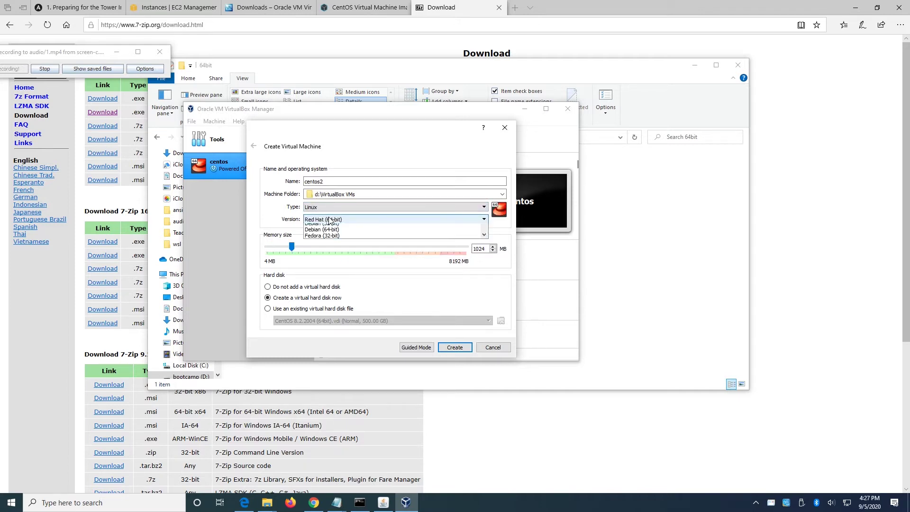
left_click_drag(482, 256, 500, 278)
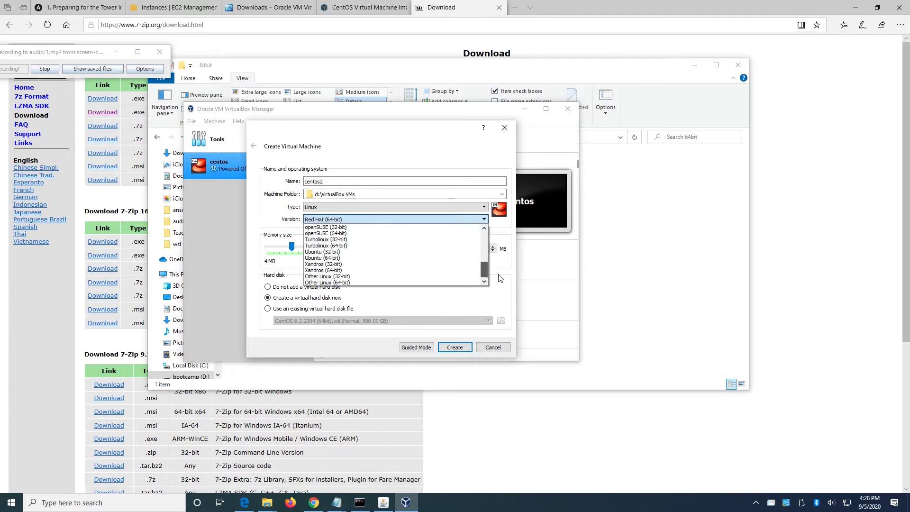
left_click(377, 282)
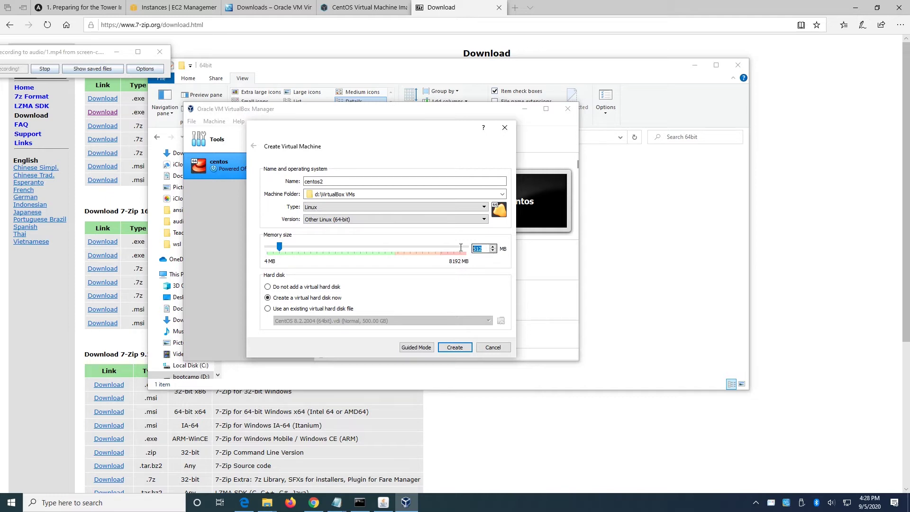
type("2048")
left_click(268, 309)
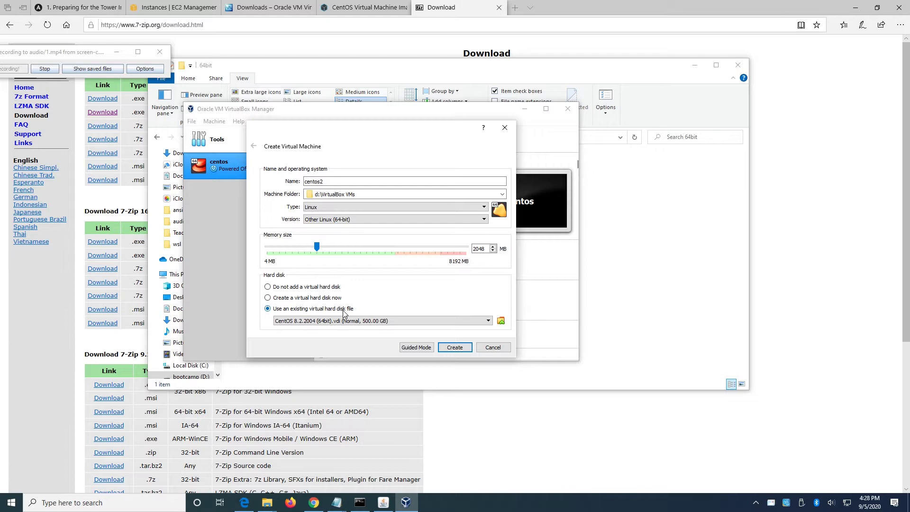
Add CentOS 8.2.2004 (64bit).vdi from D:\wsl\CTos-8.2-2004-VB-64bit\64bit and choose it as centos2's disk.
left_click(501, 321)
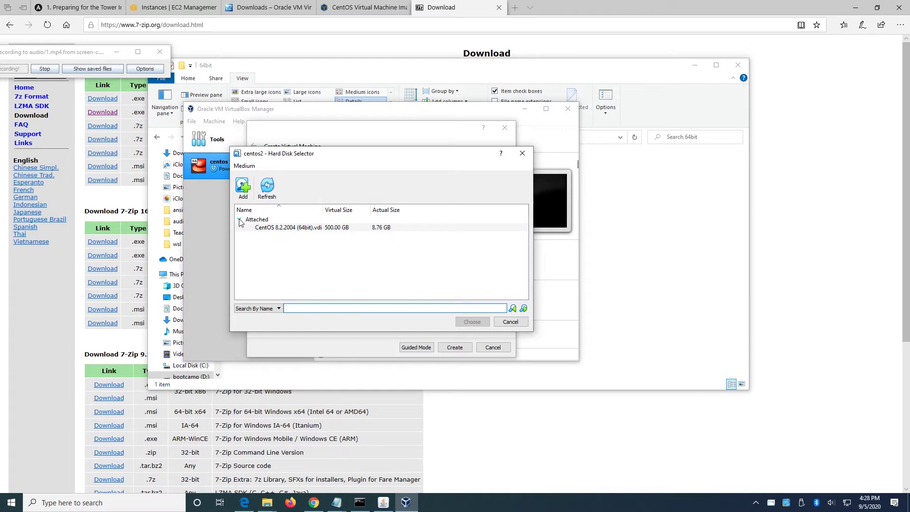
left_click(277, 228)
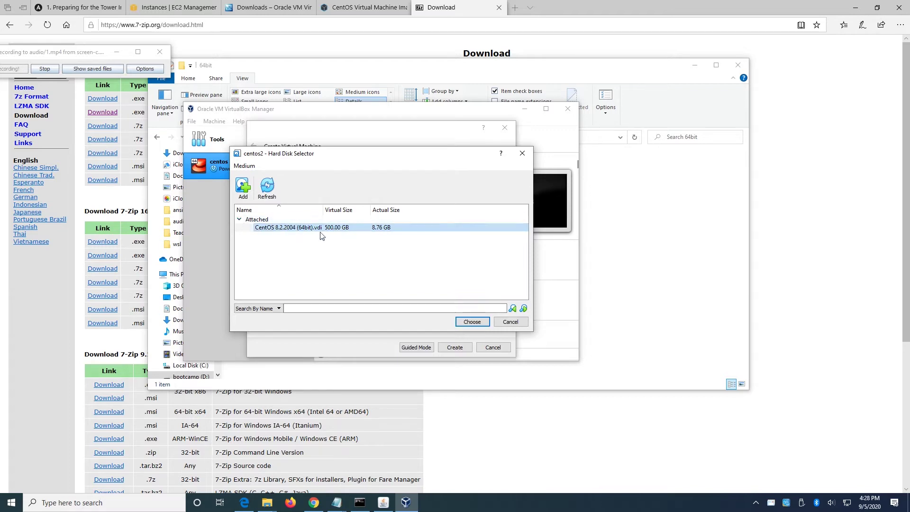
left_click(243, 186)
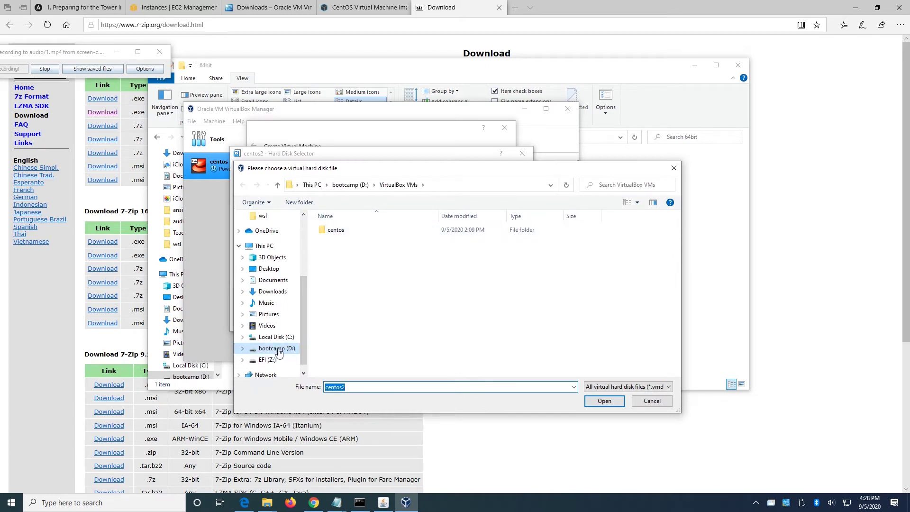
left_click(278, 353)
scroll(438, 341, "down", 1)
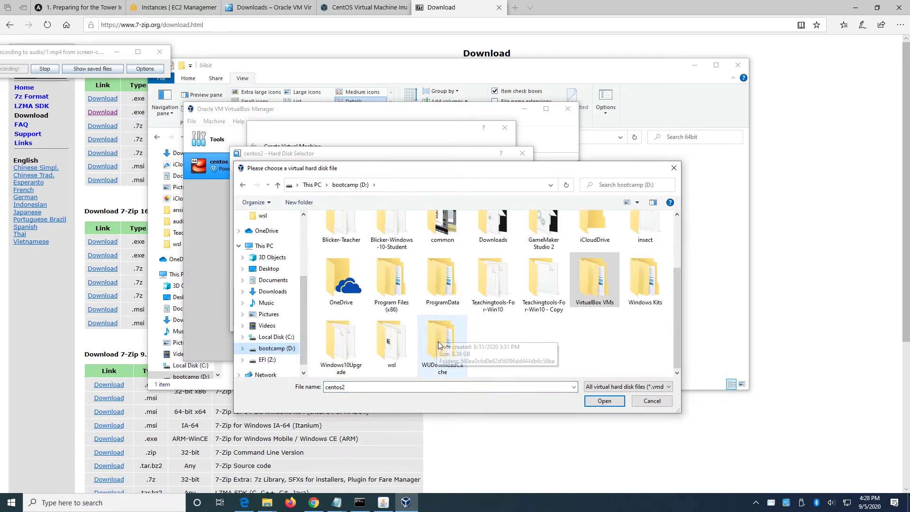
double_click(392, 348)
double_click(357, 233)
double_click(357, 232)
left_click(350, 232)
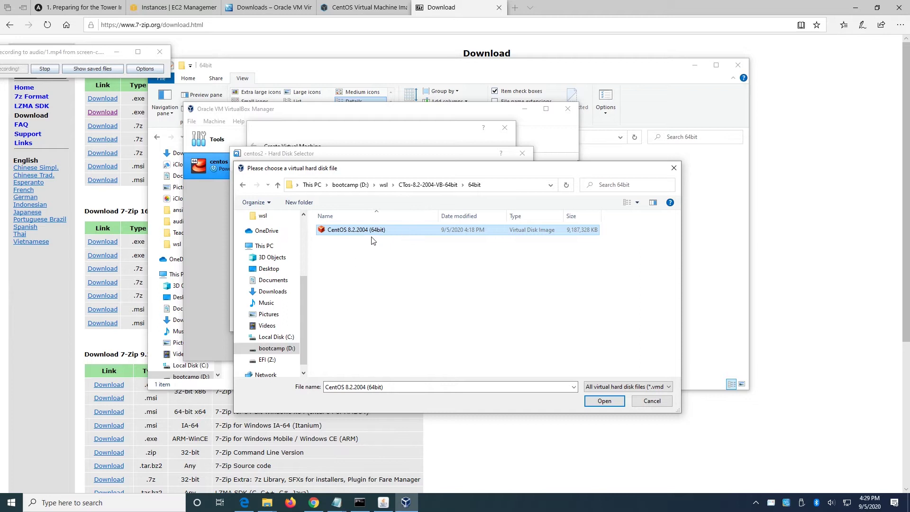
left_click(592, 401)
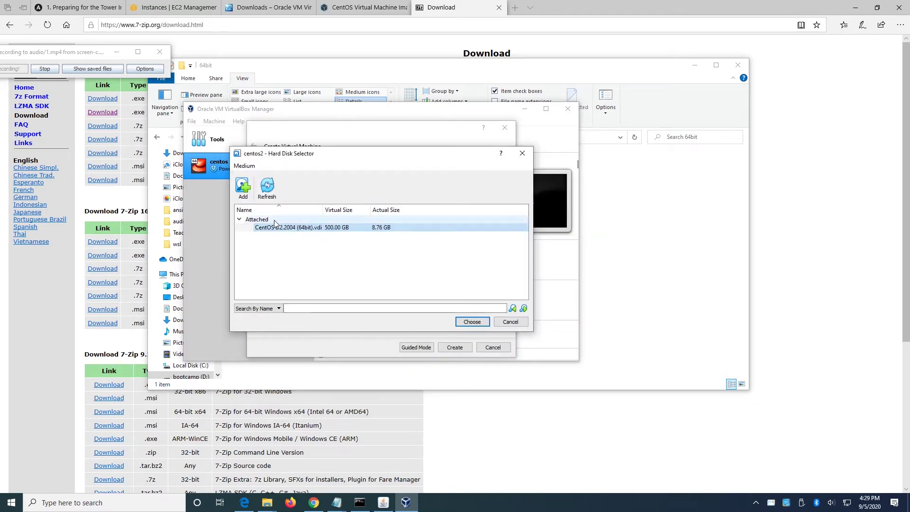
left_click(482, 325)
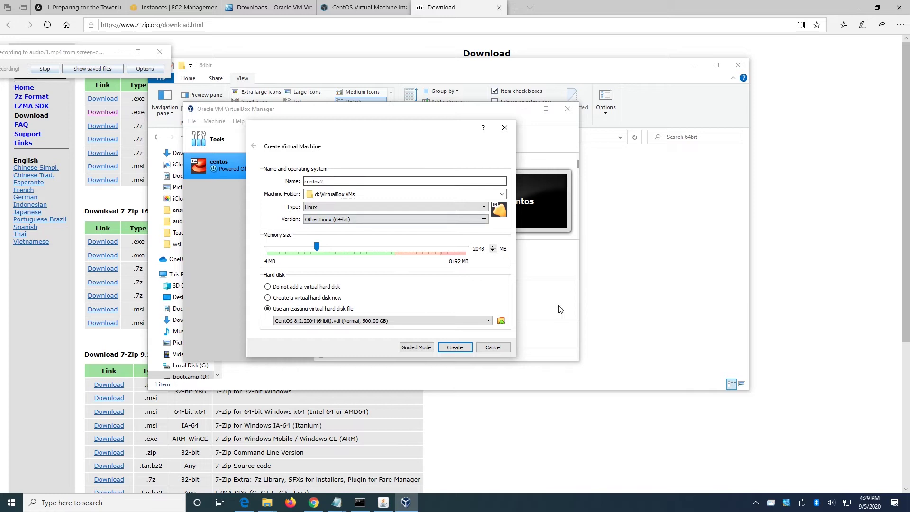
Create centos2 with 2048 MB and the CentOS 8.2.2004 disk, then open its settings.
left_click(455, 349)
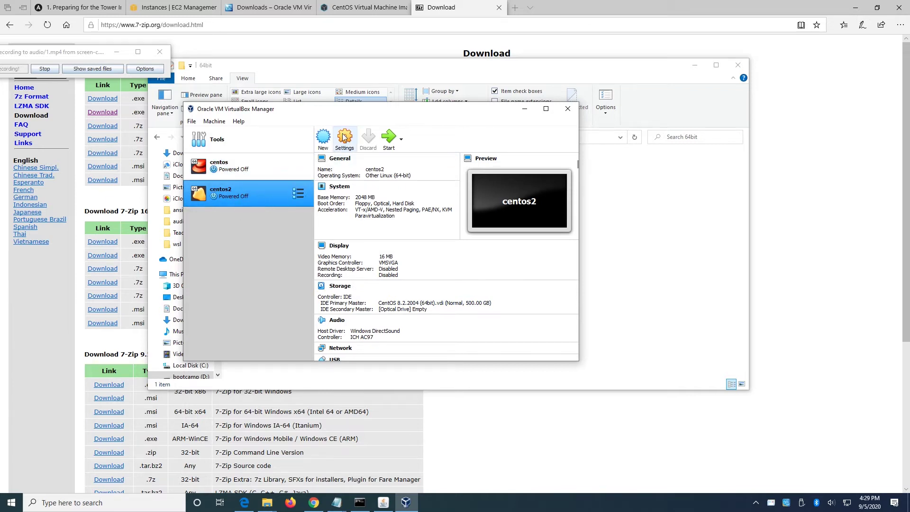
left_click(348, 145)
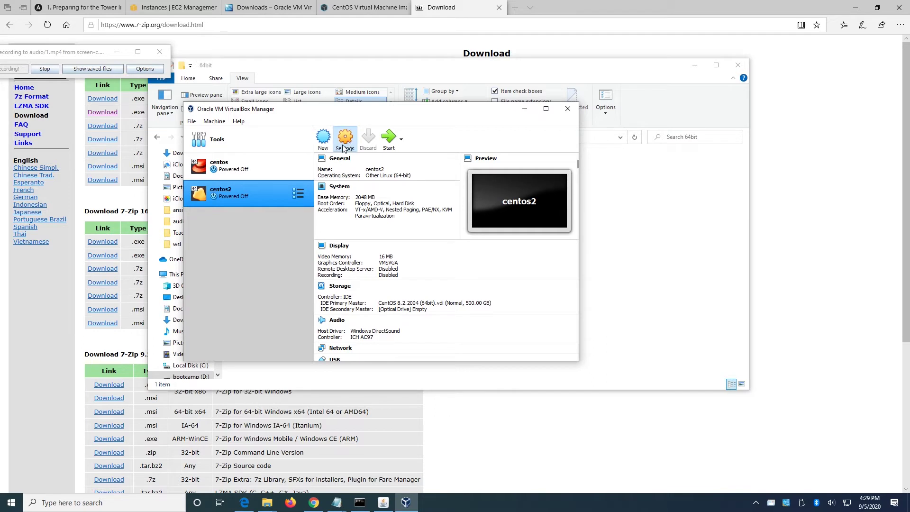
Raise centos2's processor count from 1 to 2 CPUs under System > Processor.
left_click(340, 165)
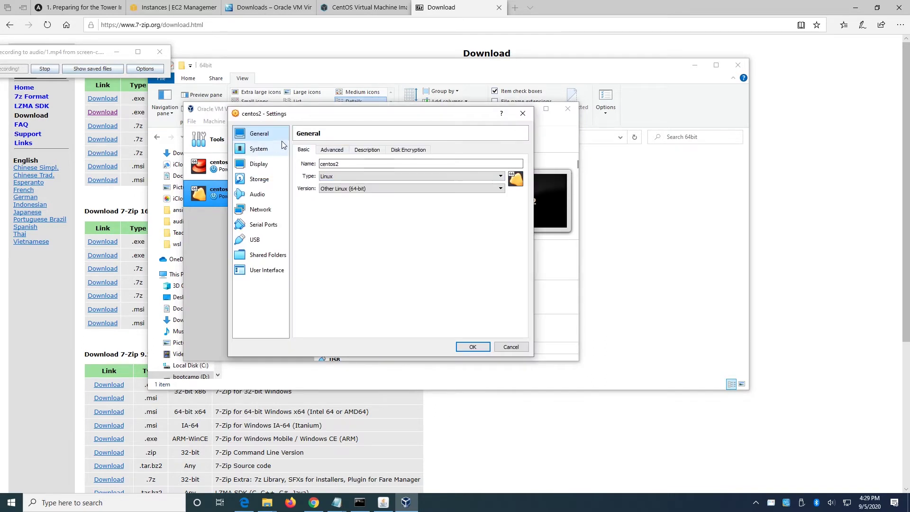
left_click(271, 151)
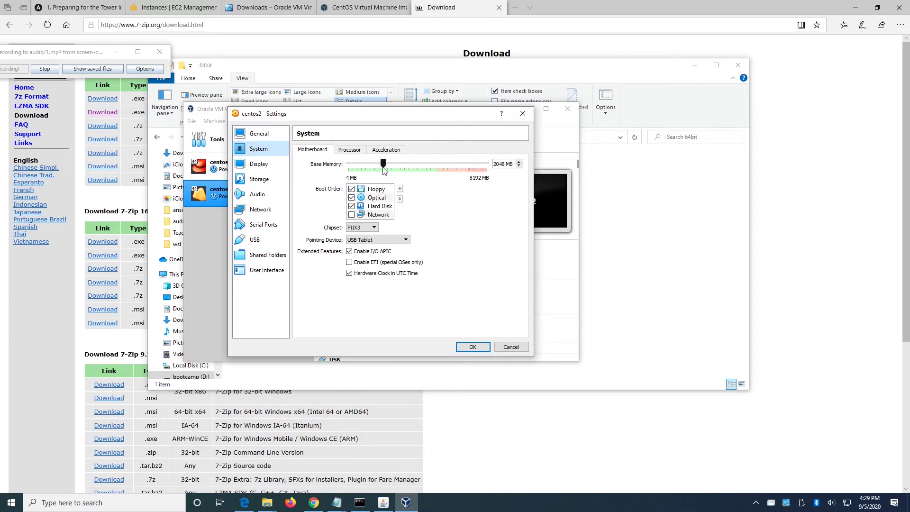
left_click(351, 150)
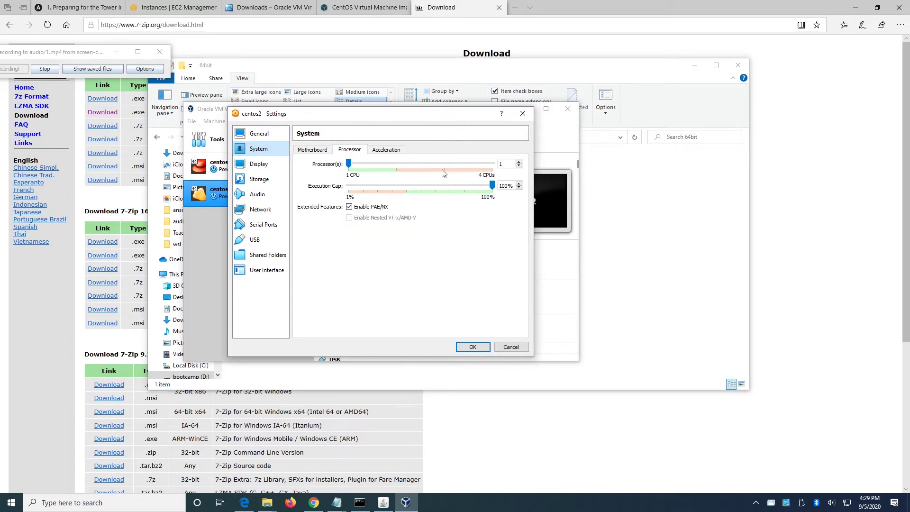
left_click(519, 162)
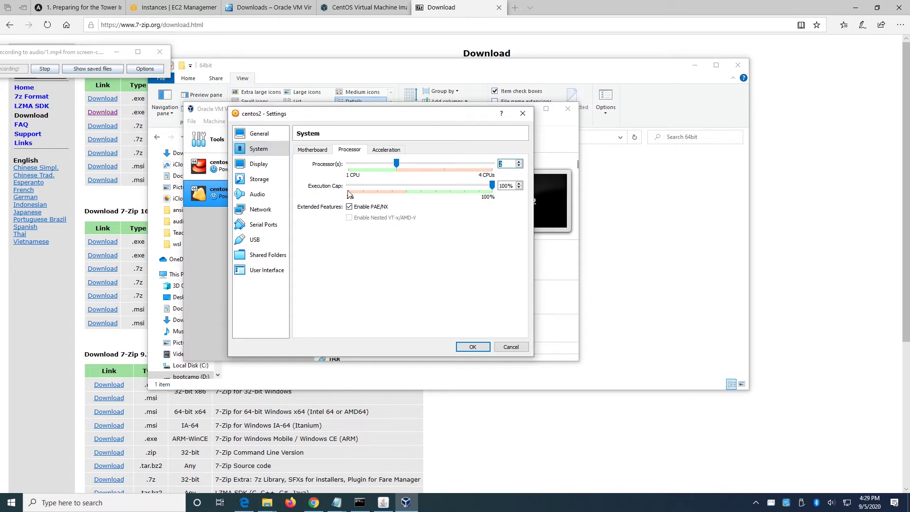
left_click(265, 210)
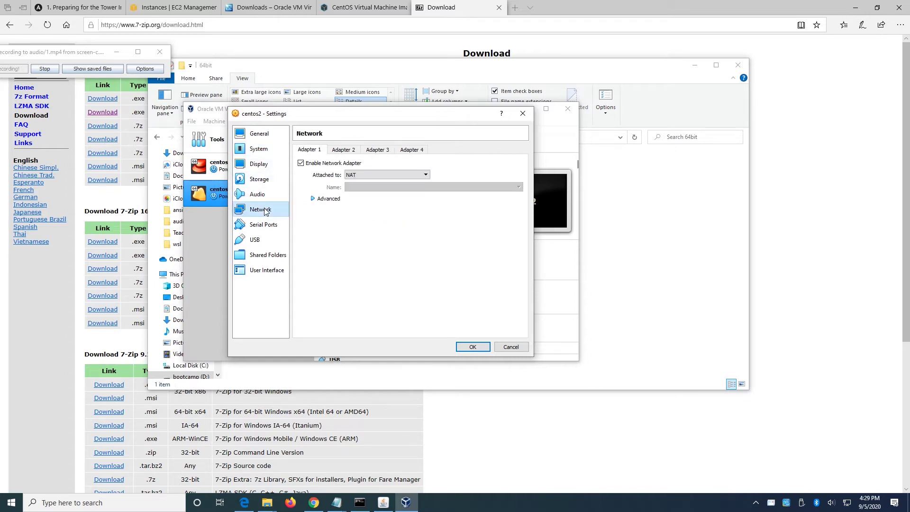
Expand Adapter 1's advanced options and bring up its empty Port Forwarding Rules list.
left_click(313, 199)
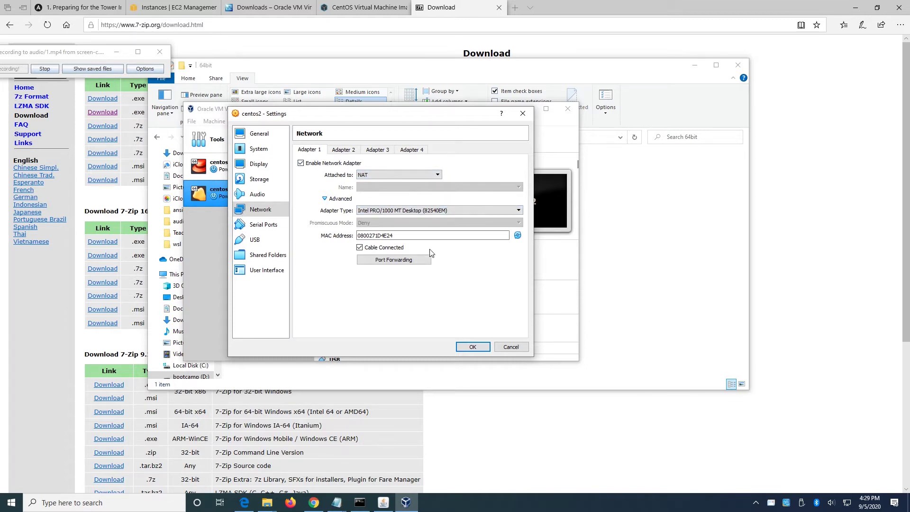
left_click(396, 262)
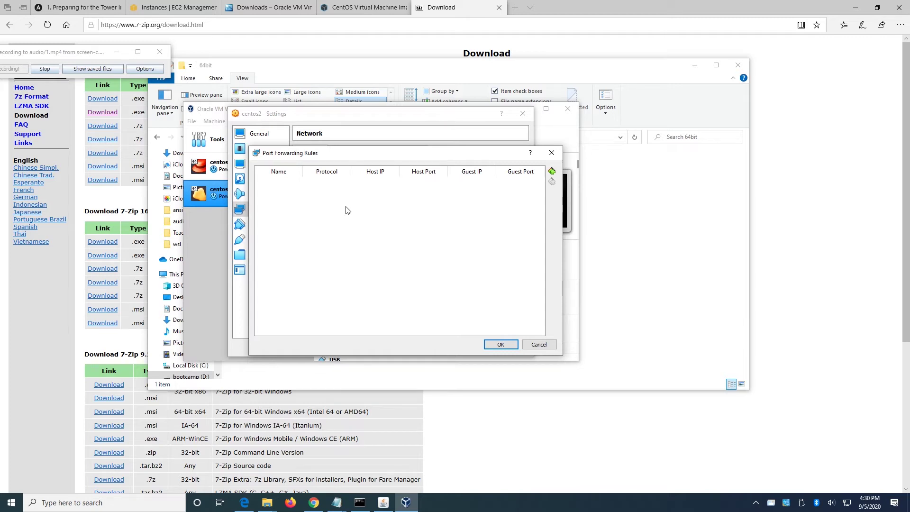
Add a TCP rule forwarding host port 443 to guest port 443 and save centos2's settings.
left_click(552, 171)
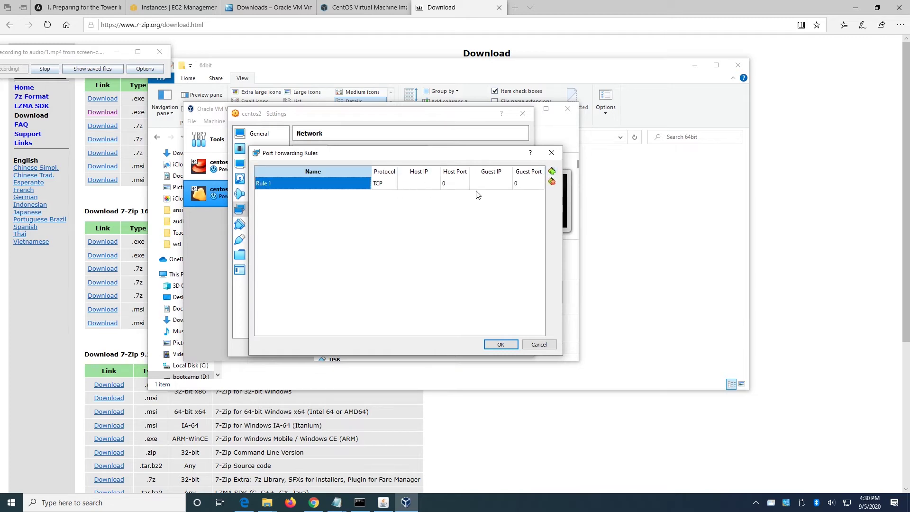
left_click(449, 184)
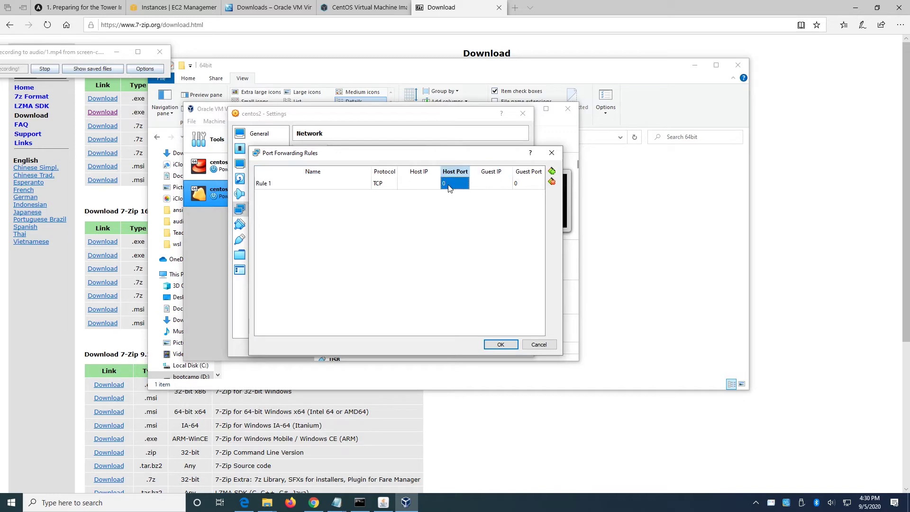
left_click(449, 184)
left_click(524, 185)
left_click(524, 185)
type("443")
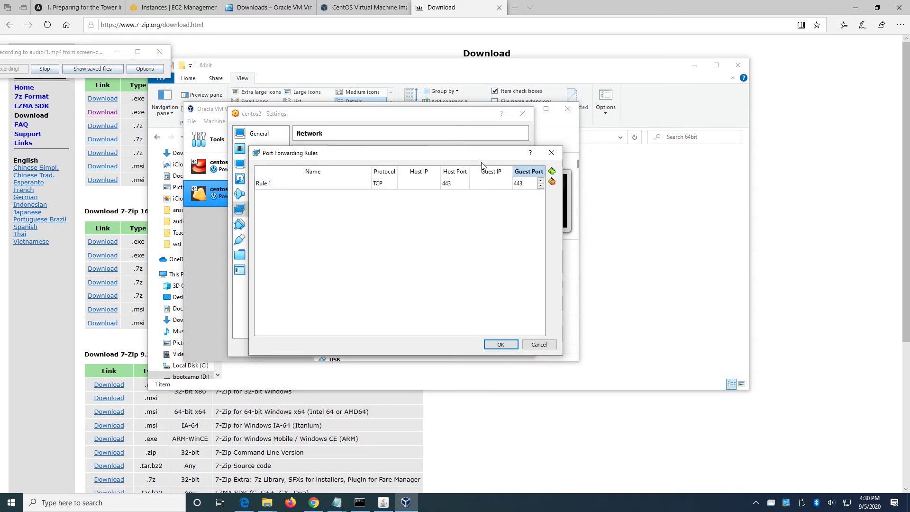
left_click(504, 343)
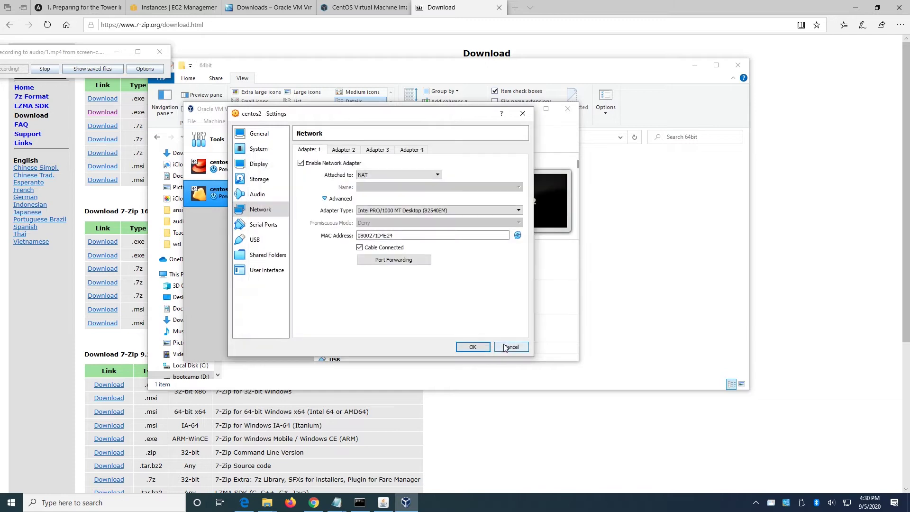
left_click(474, 347)
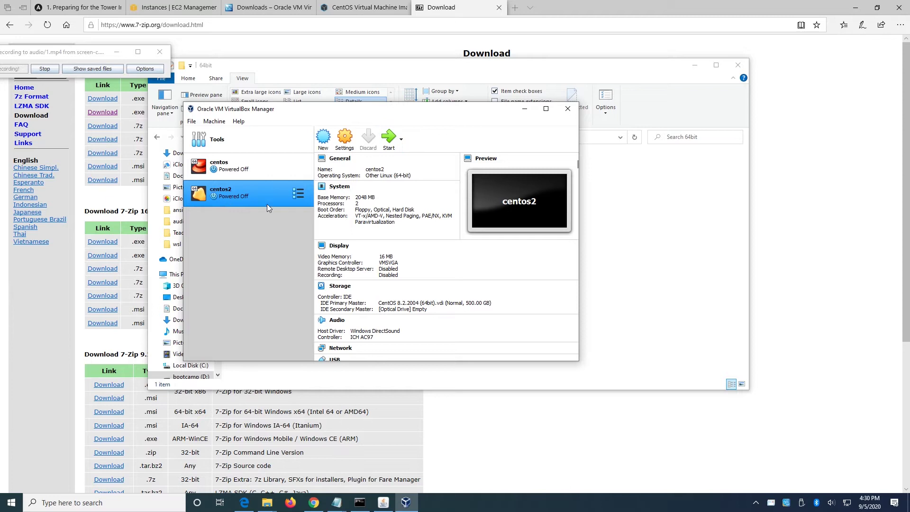
Start centos2 and boot the default CentOS Linux entry from the GRUB menu.
left_click_drag(71, 52, 98, 24)
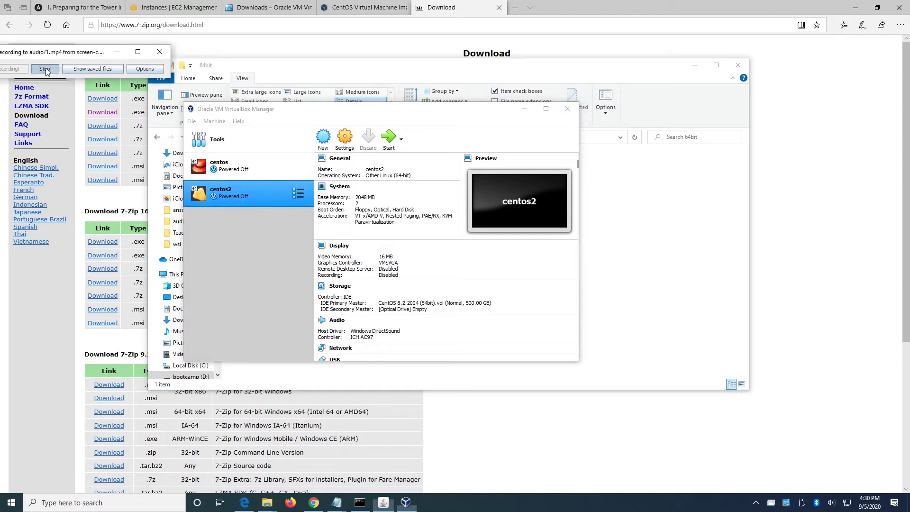
left_click(389, 141)
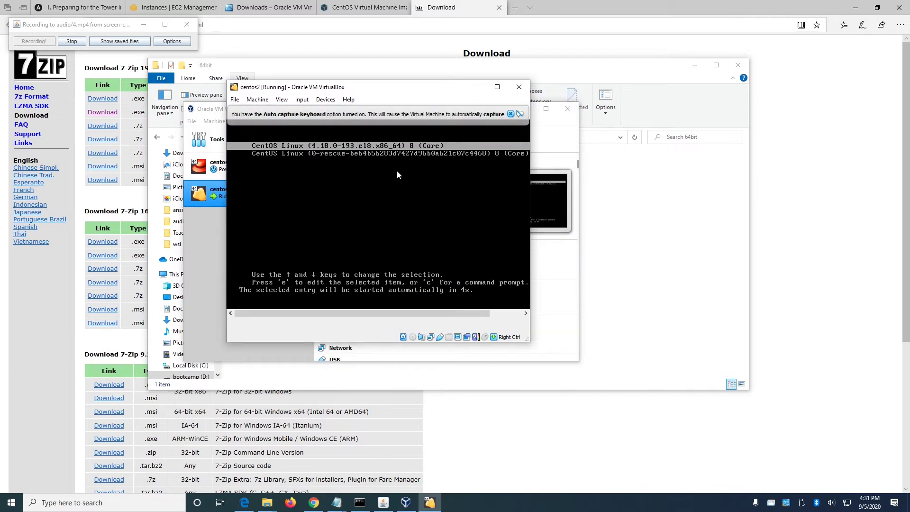
key("Return")
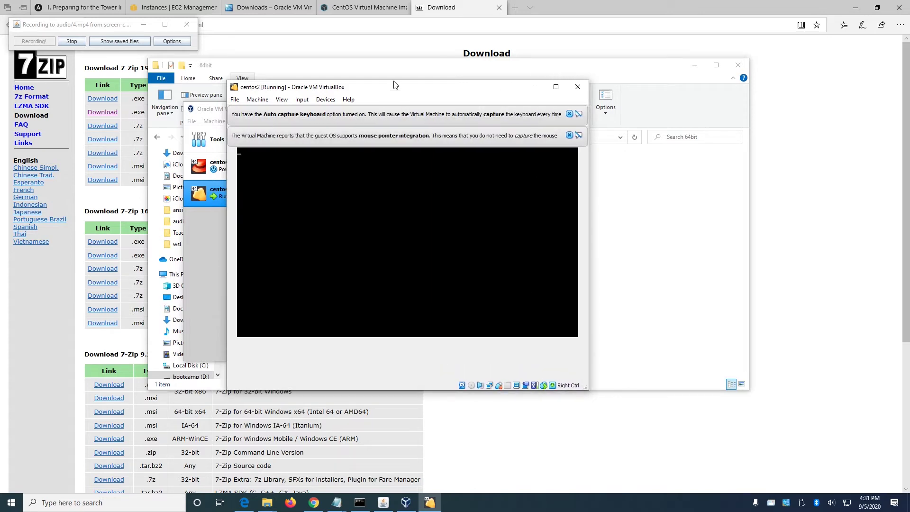
Close the mouse-integration and keyboard auto-capture notice bars, then focus the VM display.
left_click(569, 136)
left_click(569, 115)
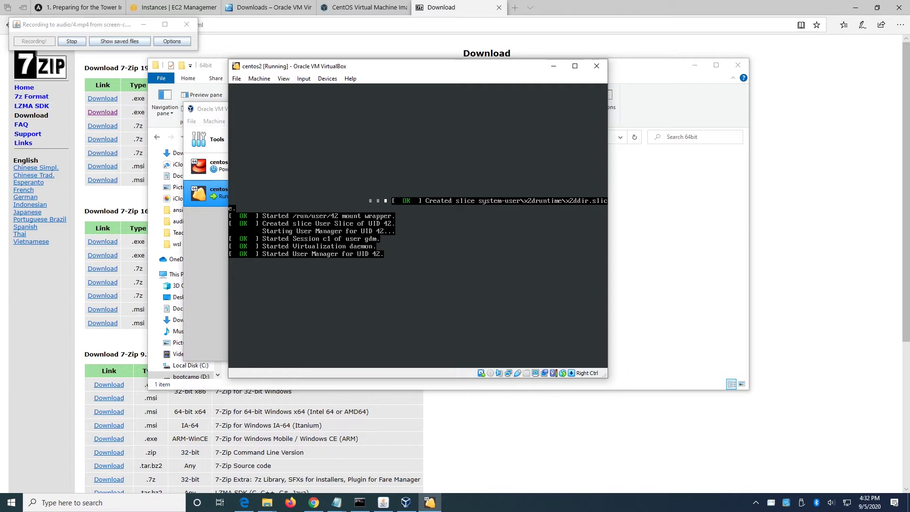
left_click(414, 305)
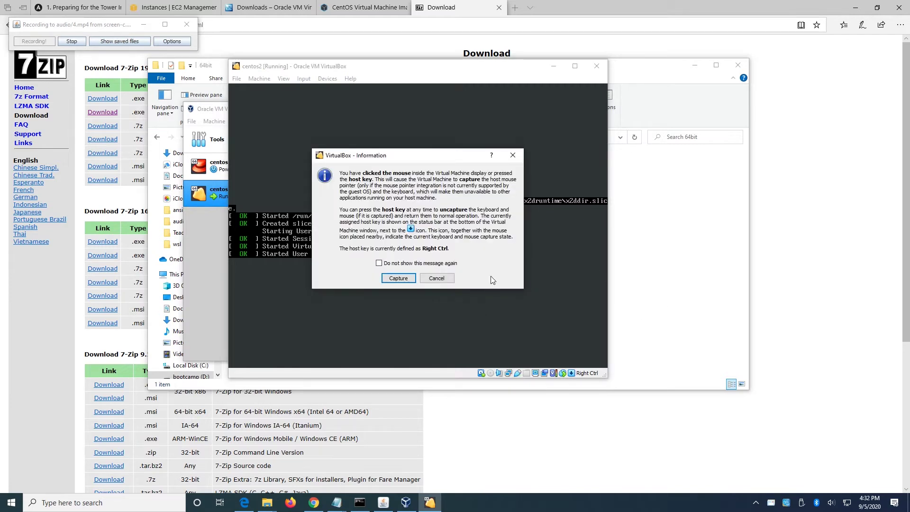
Decline keyboard and mouse capture and nudge the VM window up and right.
left_click(437, 278)
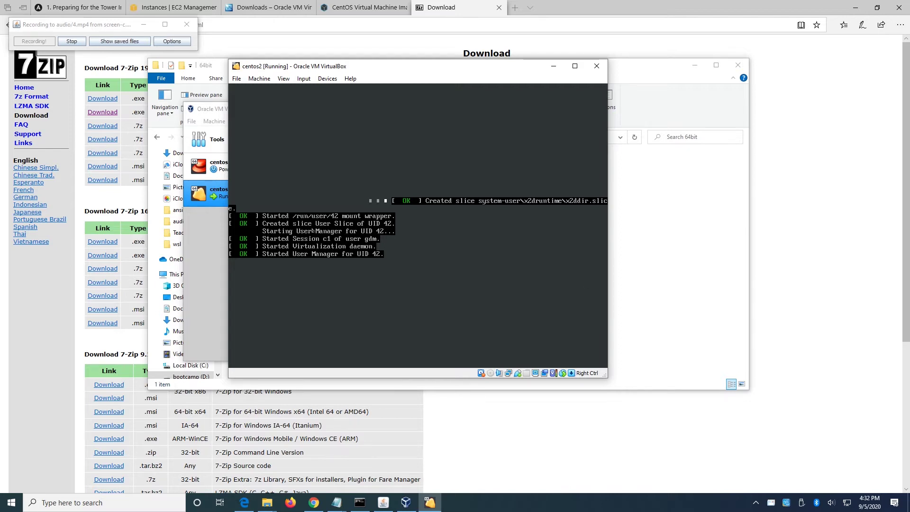
mouse_move(408, 68)
left_mouse_down()
mouse_move(531, 74)
mouse_move(504, 71)
mouse_move(758, 126)
mouse_move(759, 183)
mouse_move(403, 147)
mouse_move(404, 71)
mouse_move(418, 71)
left_mouse_up()
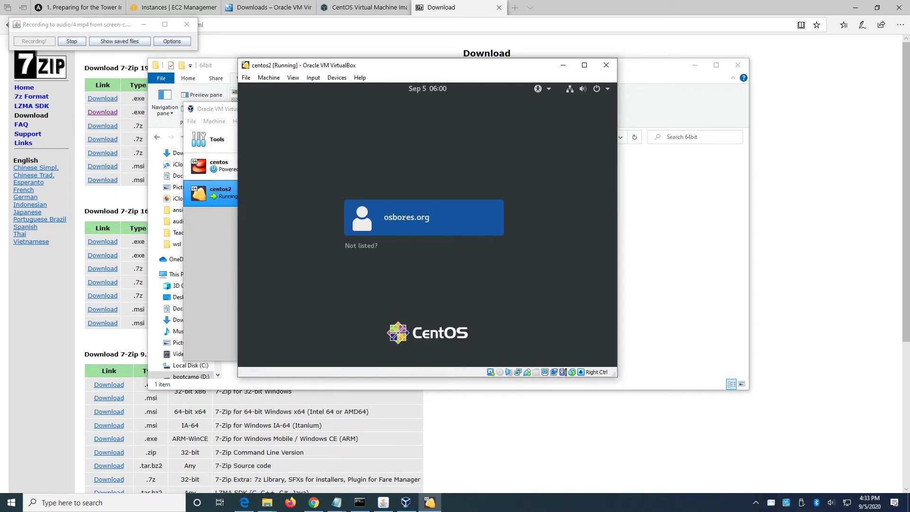
Pick the user account on the CentOS login screen, enter its password and sign in.
left_click(405, 218)
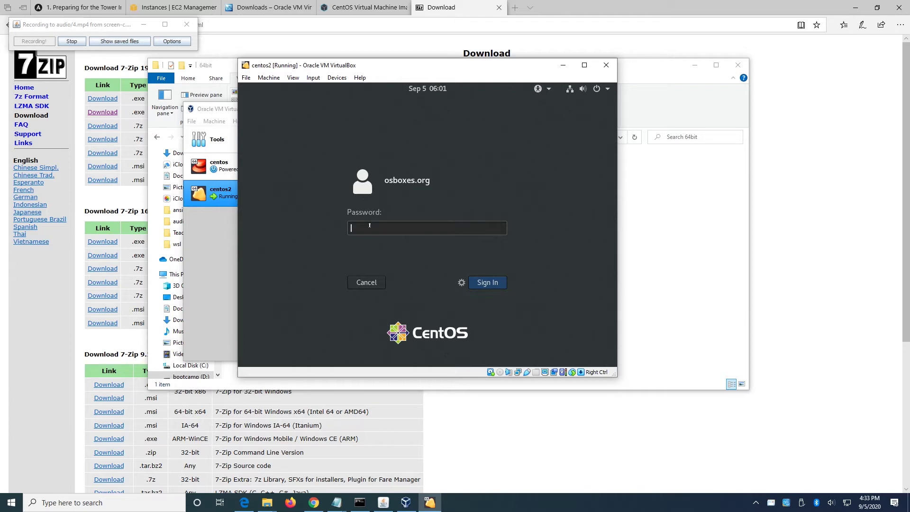
type("osboxes.org")
left_click(488, 283)
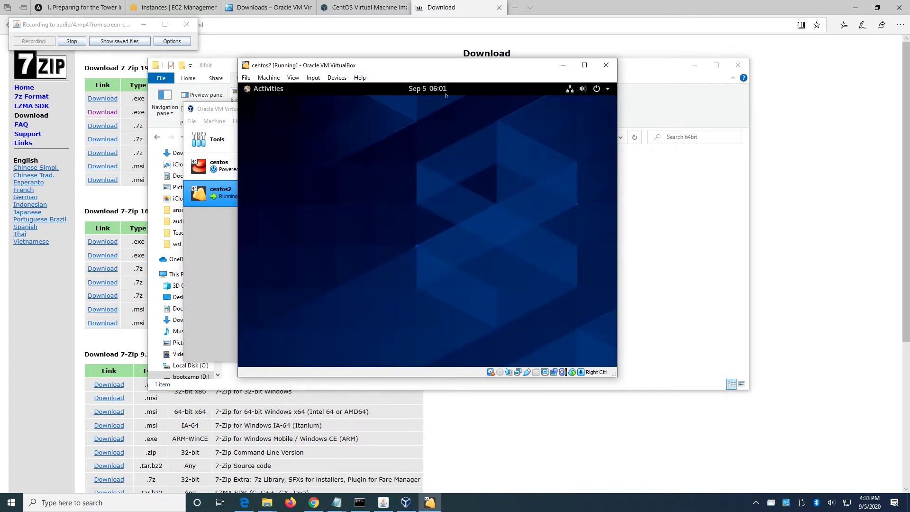
Open Wired Settings and check the wired connection's 1000 Mb/s speed and IPv4 address.
left_click(570, 89)
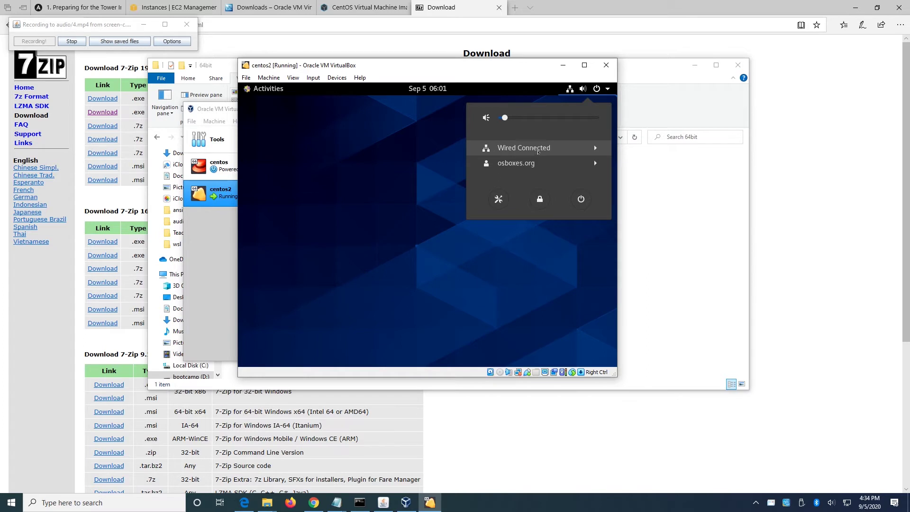
left_click(536, 152)
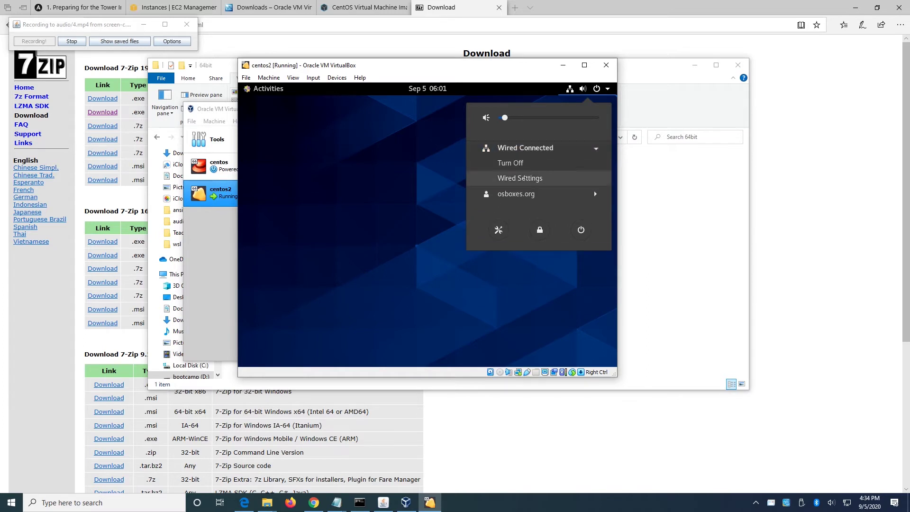
left_click(522, 178)
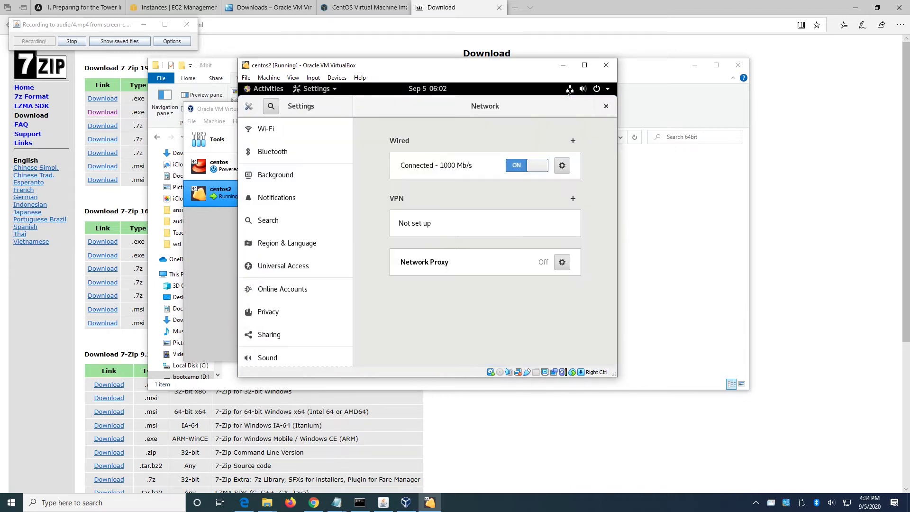
left_click(561, 165)
left_click(563, 170)
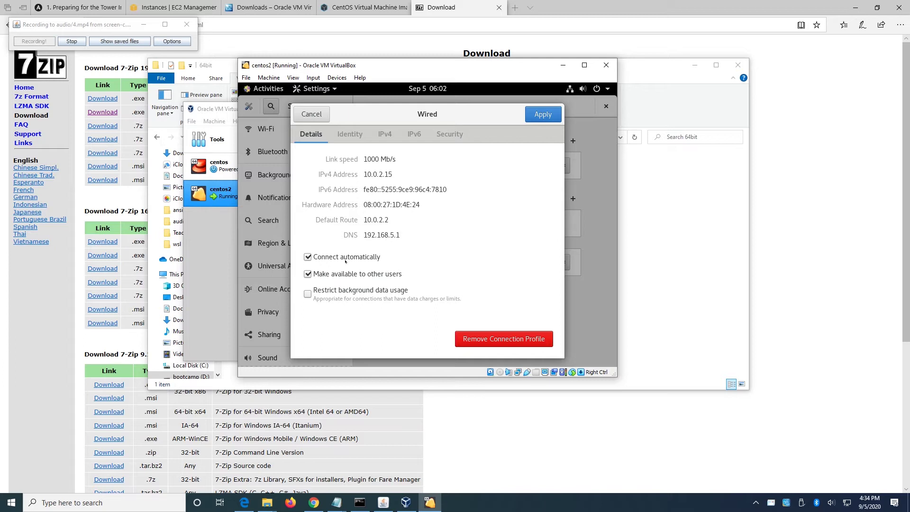
left_click(311, 114)
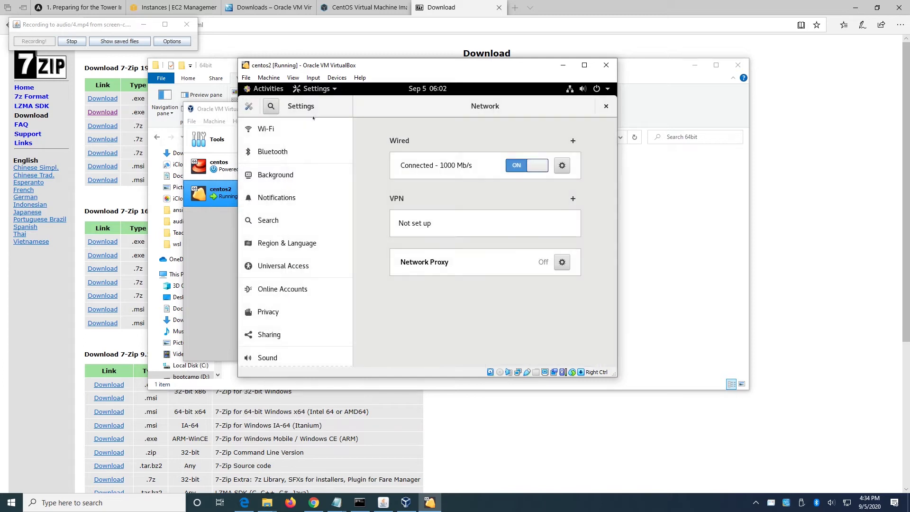
left_click(267, 90)
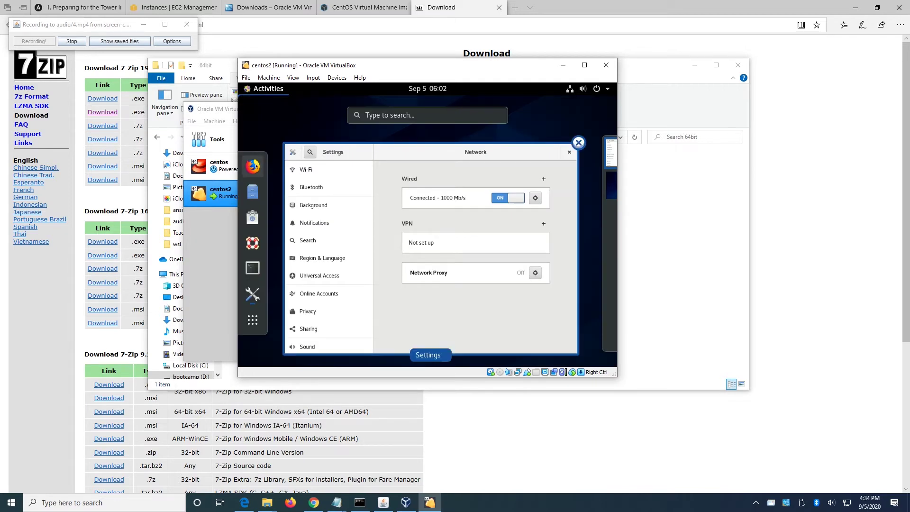
left_click(253, 166)
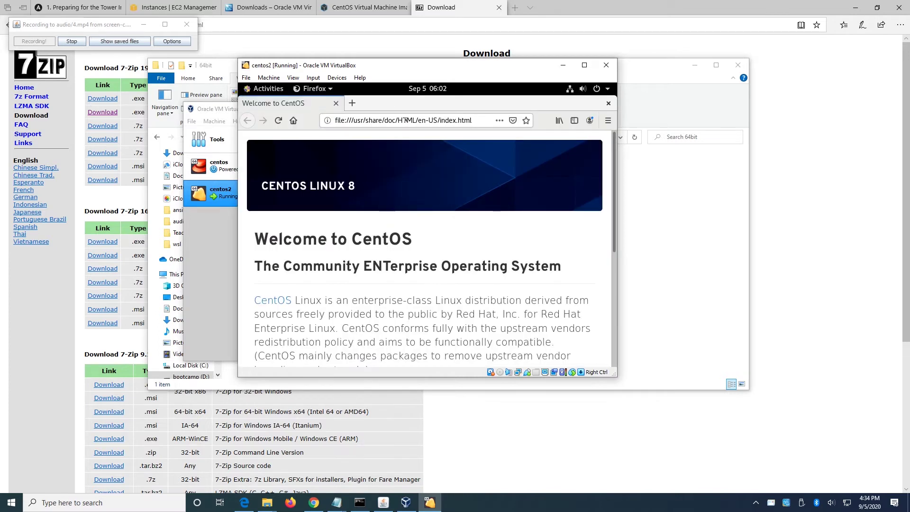
left_click(406, 119)
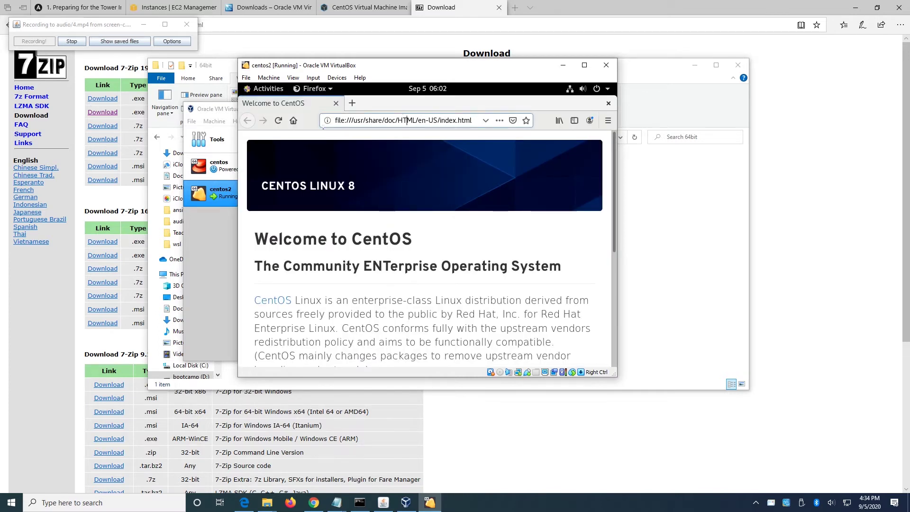
triple_click(406, 120)
type("g")
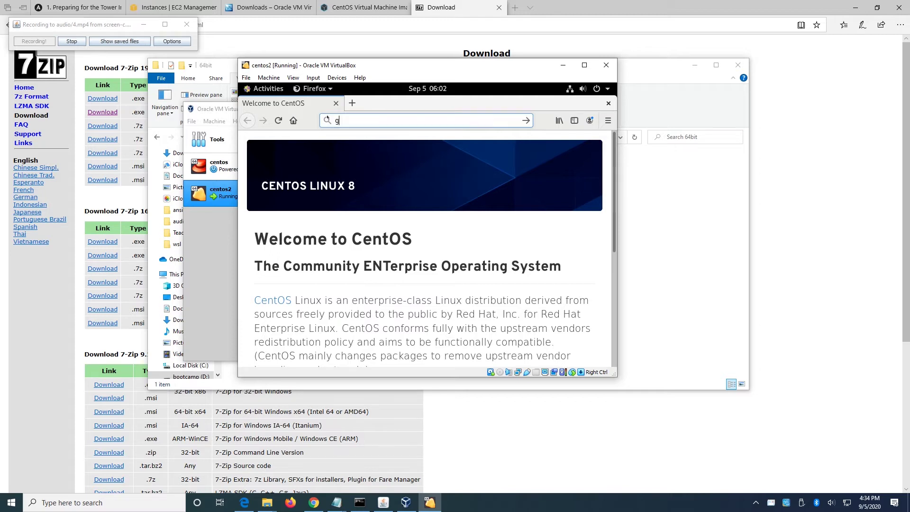
type("oog")
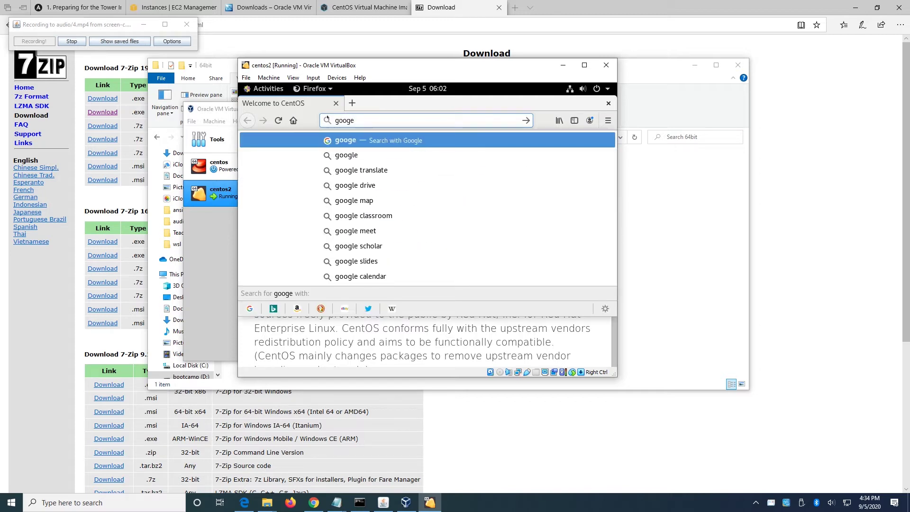
type("le.com")
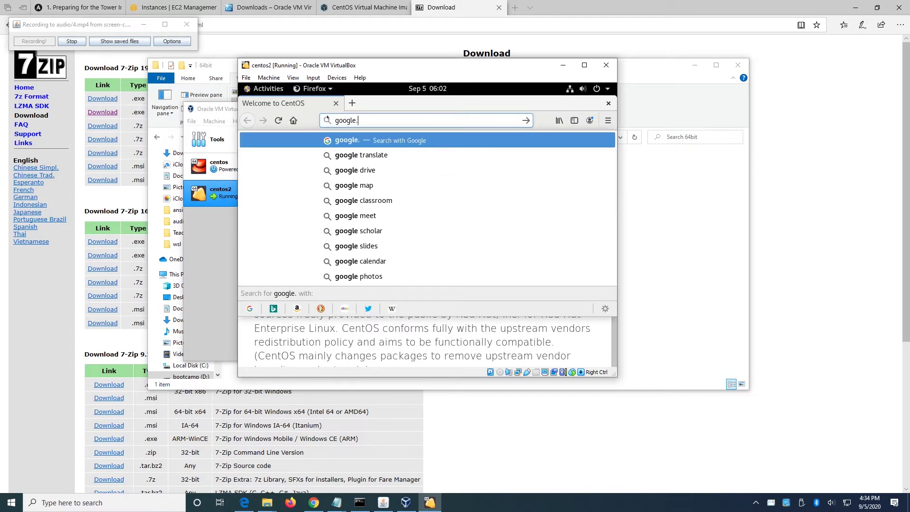
key("Return")
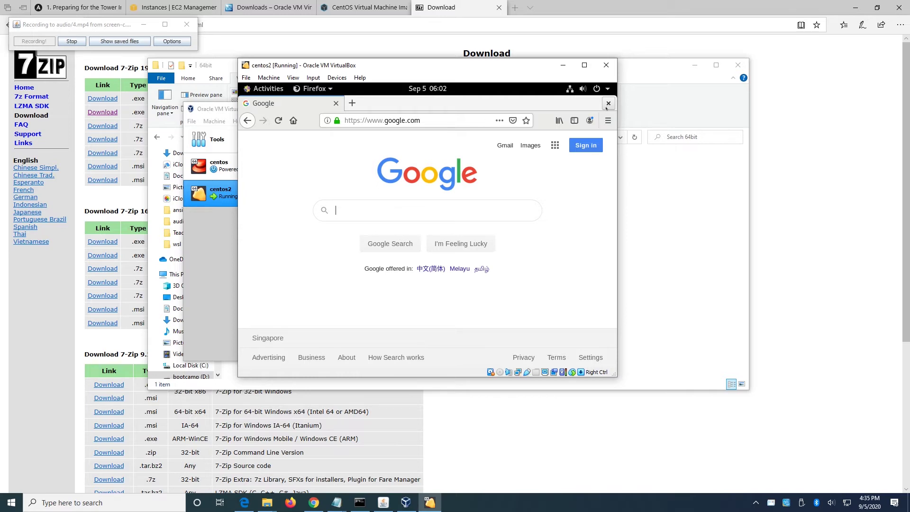
left_click(608, 103)
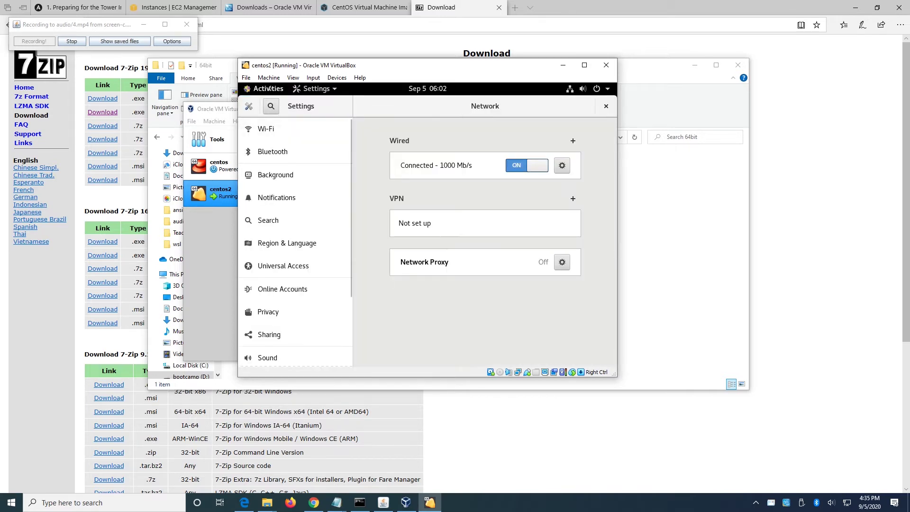
Launch a Terminal from Activities, then switch to the vboxtitle Notepad notes.
left_click(269, 89)
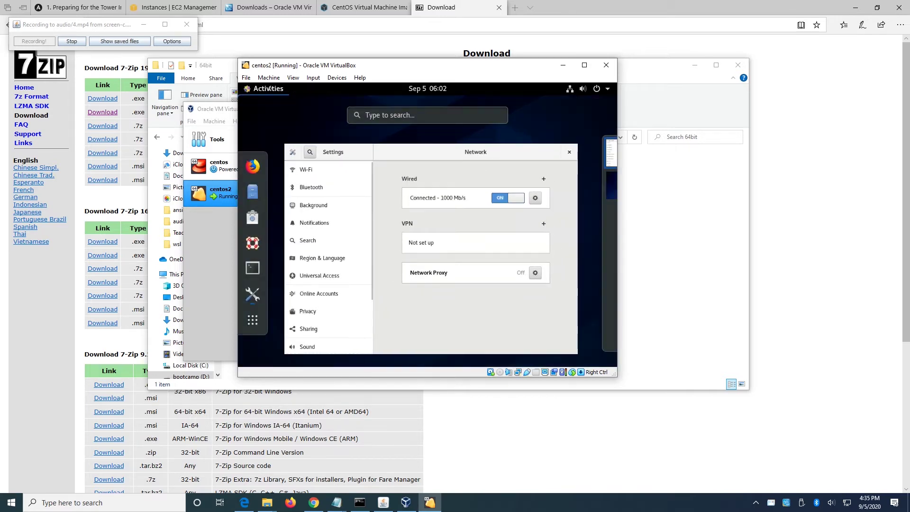
left_click(255, 266)
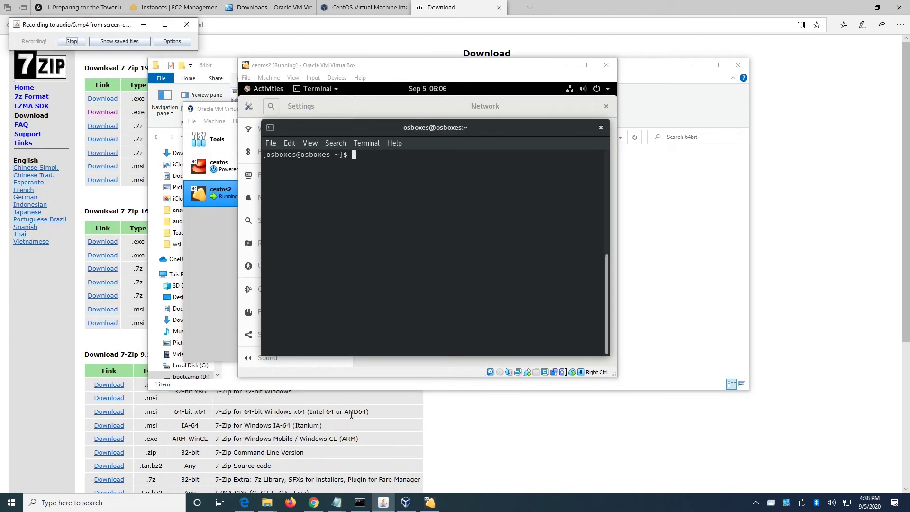
left_click(336, 502)
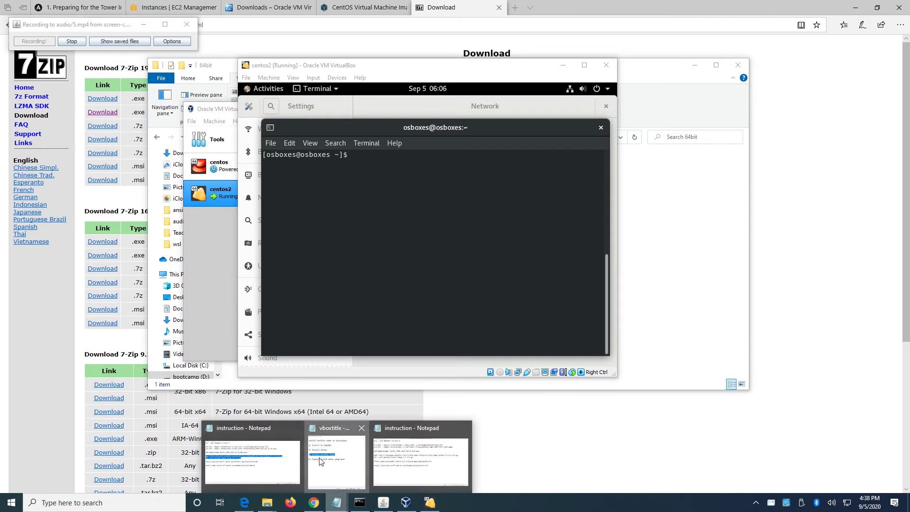
left_click(322, 461)
Highlight the Install Virtualbox, Install Centos and Install Ansible Tower steps in the notes.
left_click(237, 235)
left_click_drag(324, 160, 165, 161)
left_click_drag(293, 188, 163, 188)
left_click_drag(352, 222, 163, 219)
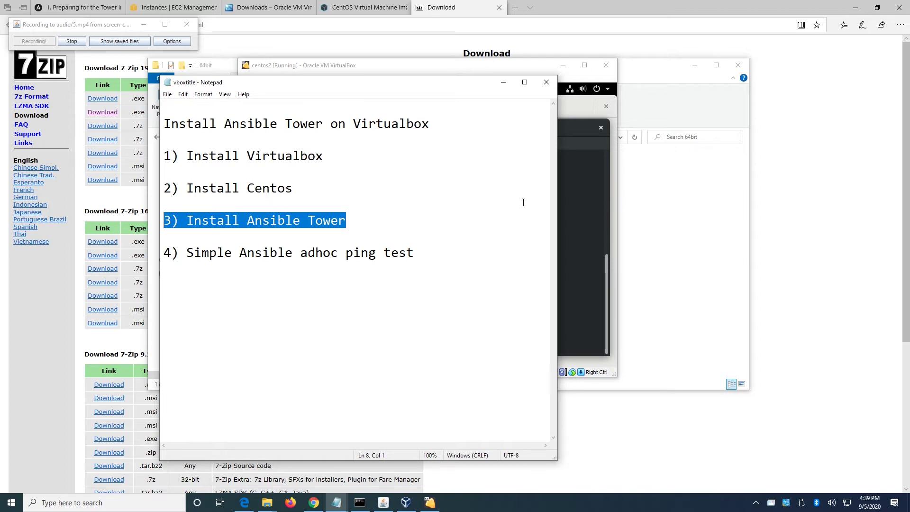
Return to the VM terminal and create an ansible directory with mkdir ansible.
left_click(569, 209)
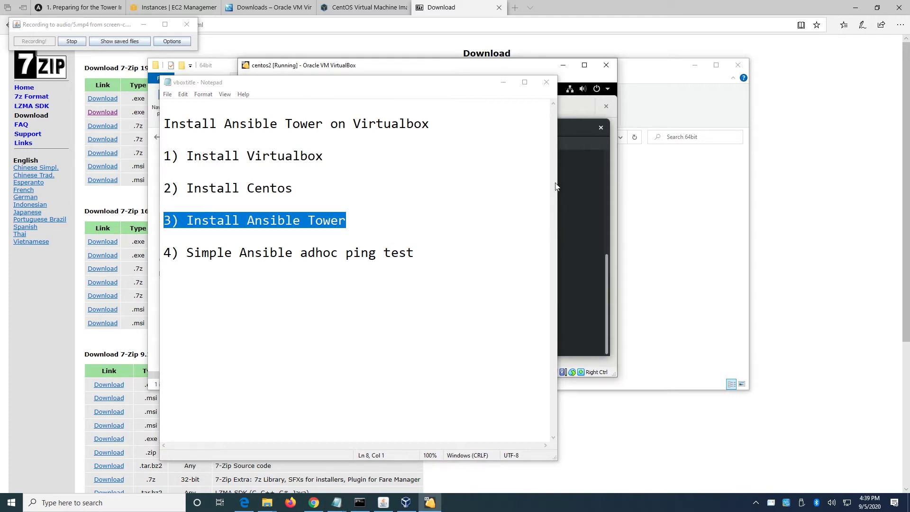
left_click(504, 82)
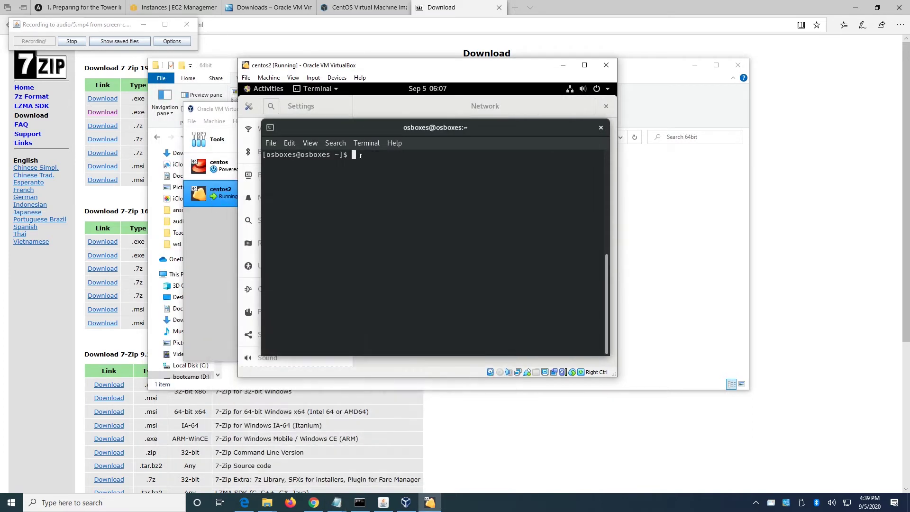
type("mkdir ansible")
Make and enter the ansible folder, then re-run wget for ansible-tower-setup-3.5.3-1.tar.gz from history.
key("Return")
type("cd ")
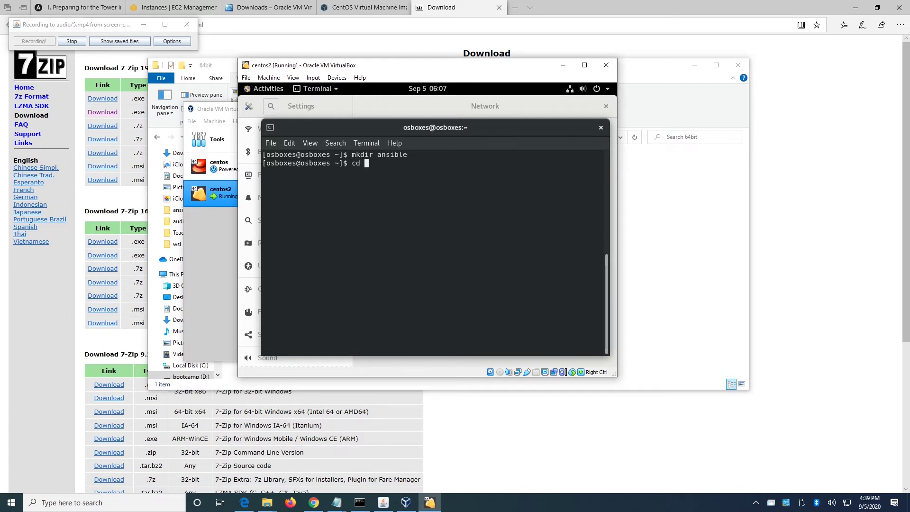
type("ansible")
key("Return")
type("ls")
key("Return")
key("Up")
key("Up")
key("Up")
key("Up")
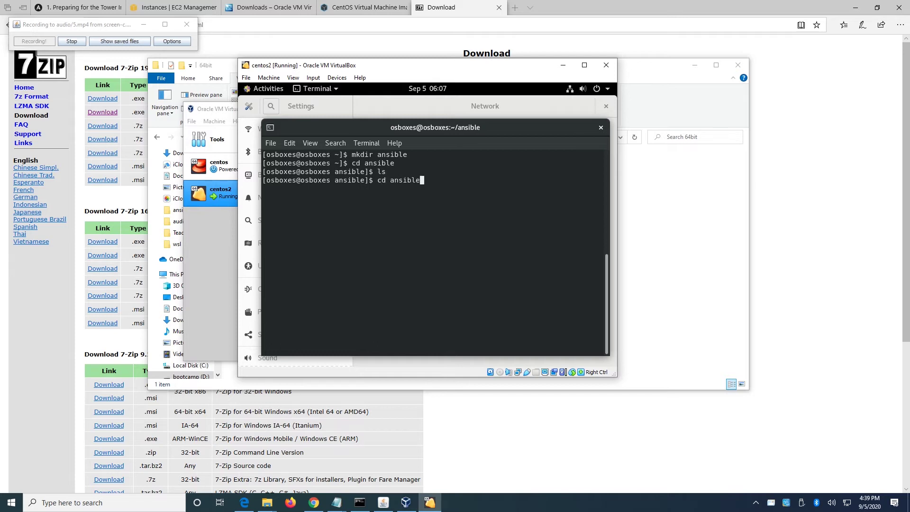
key("Up")
key("Up")
key("Up")
key("Up")
key("Up")
key("Up")
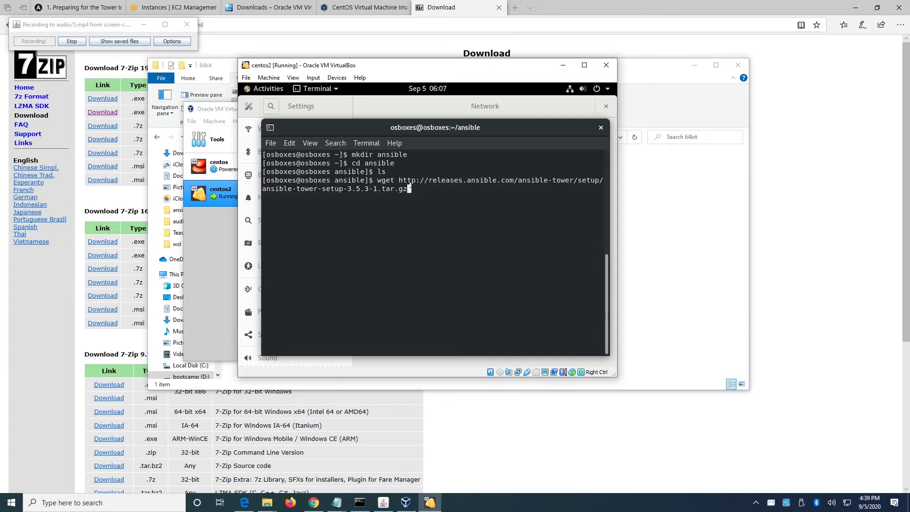
key("Return")
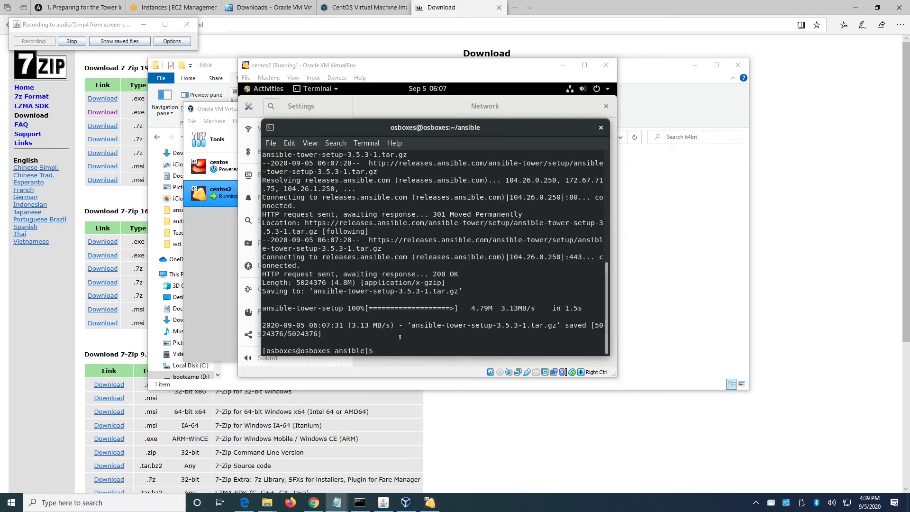
List the downloaded archive and copy the ansible-tower-setup-3.5.3-1.tar.gz file name.
type("clear")
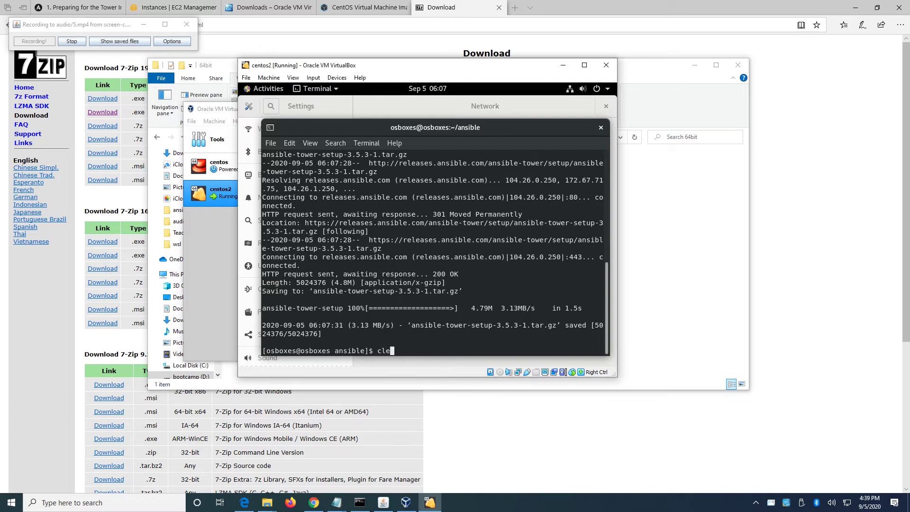
key("Return")
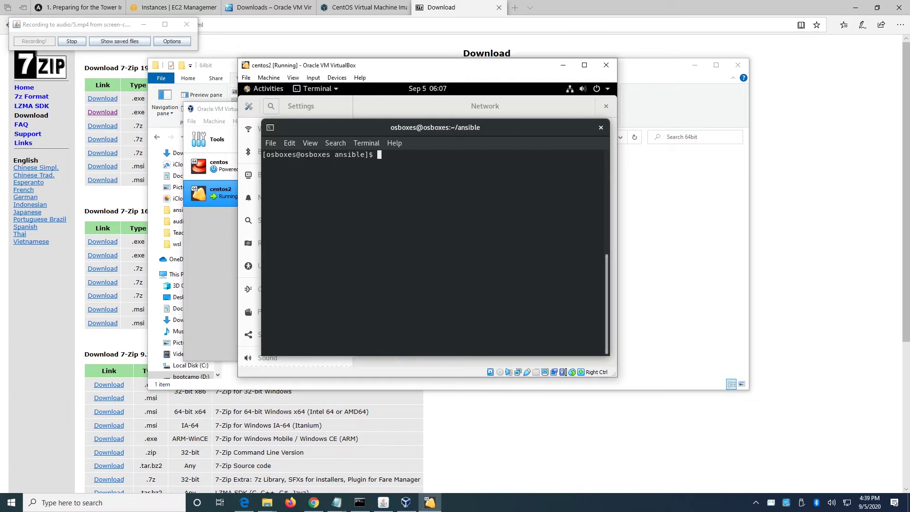
type("ls")
key("Return")
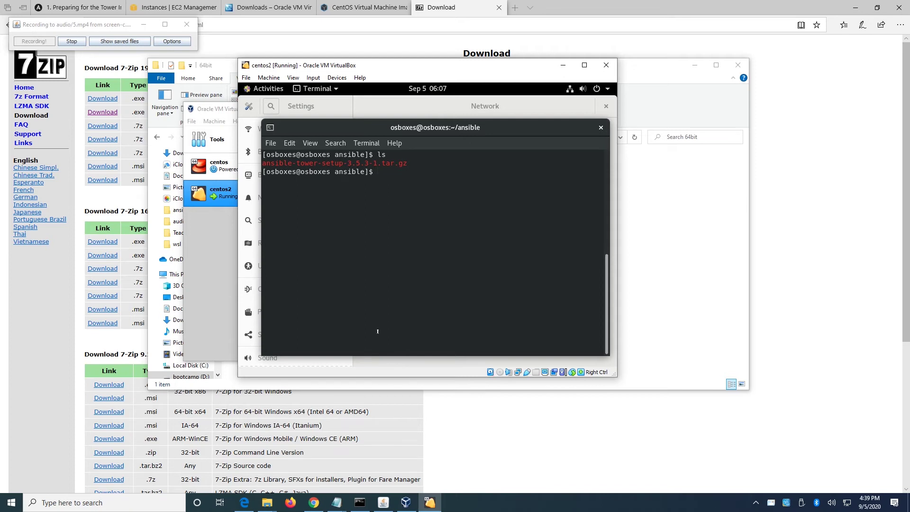
left_click_drag(407, 162, 262, 162)
key("Return")
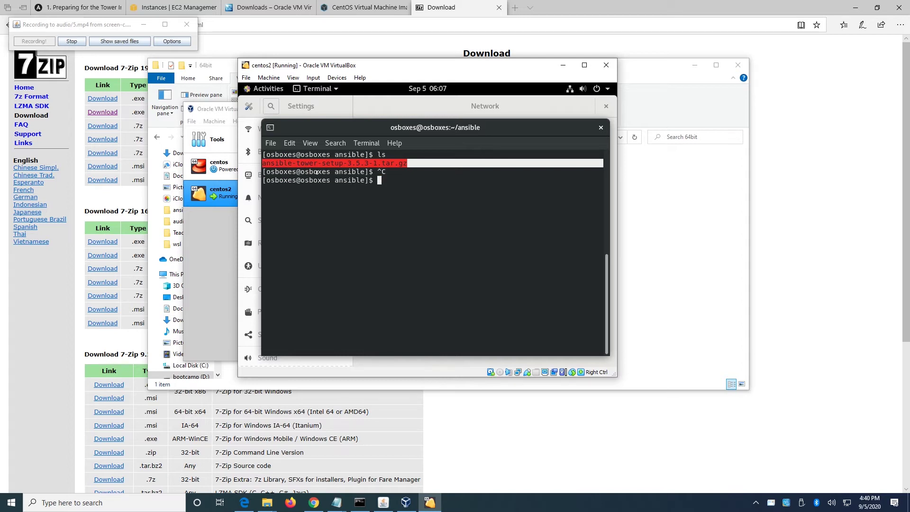
right_click(328, 165)
left_click(348, 173)
Extract the archive with tar -zxvf and list the resulting folder contents.
type("tar -")
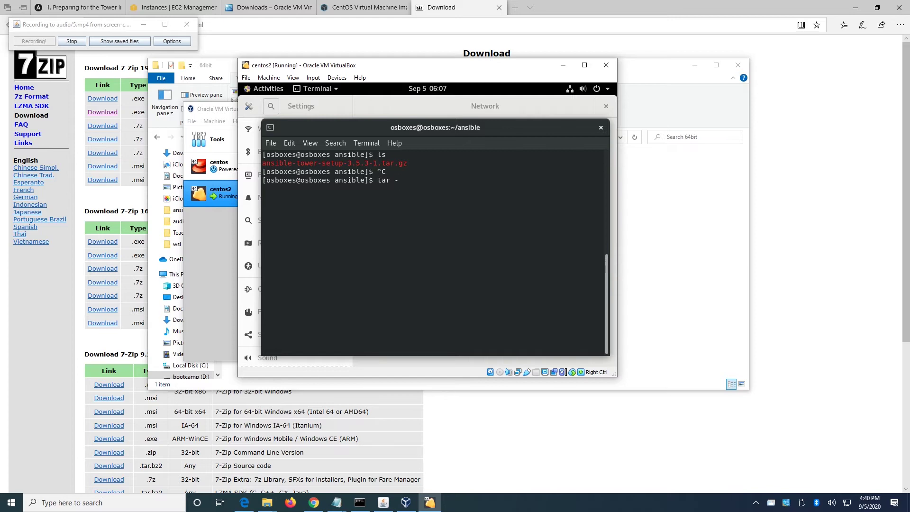
type("zxvf")
right_click(427, 181)
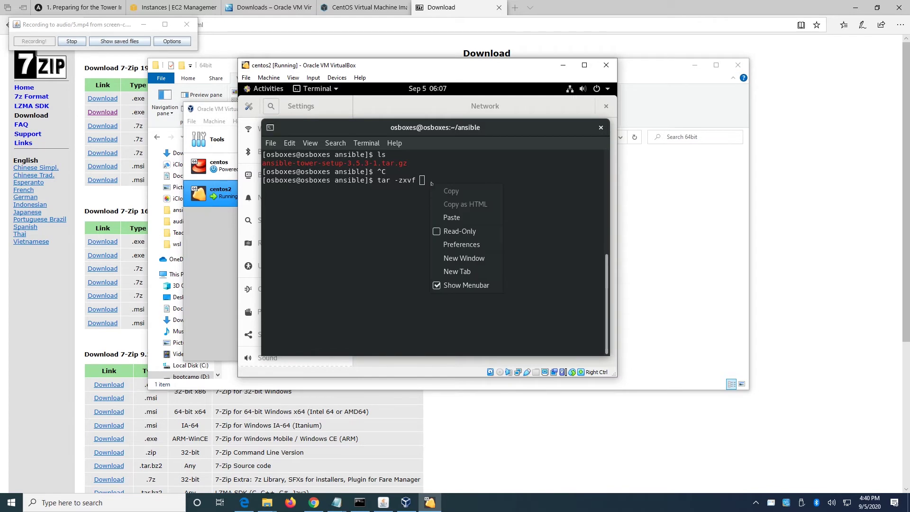
left_click(457, 217)
key("Return")
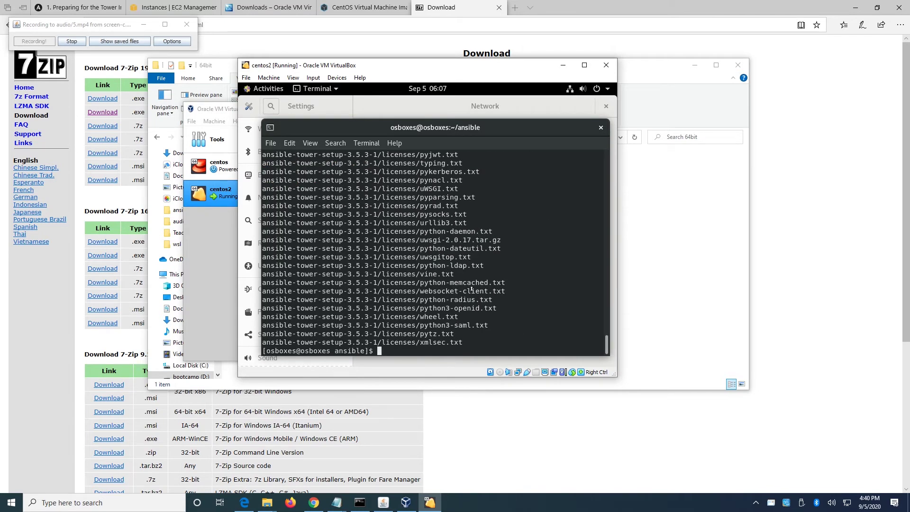
type("ls")
key("Return")
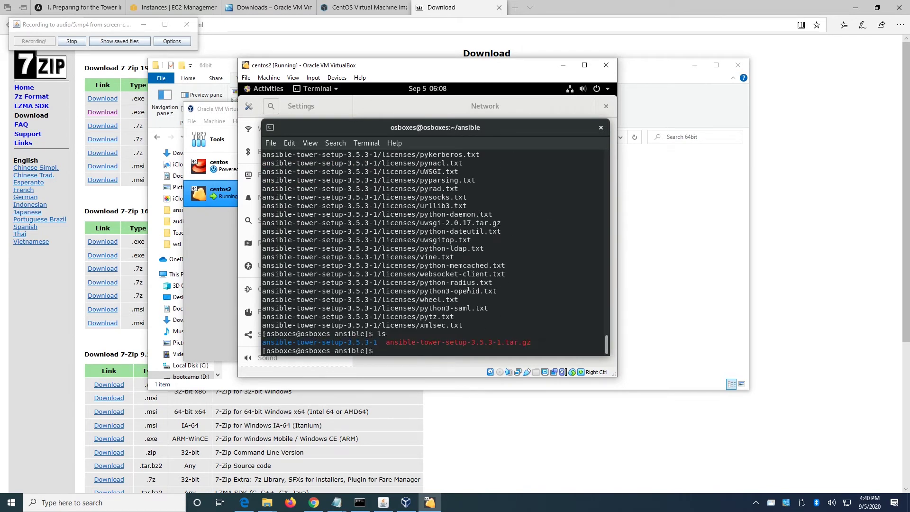
type("clear")
key("Return")
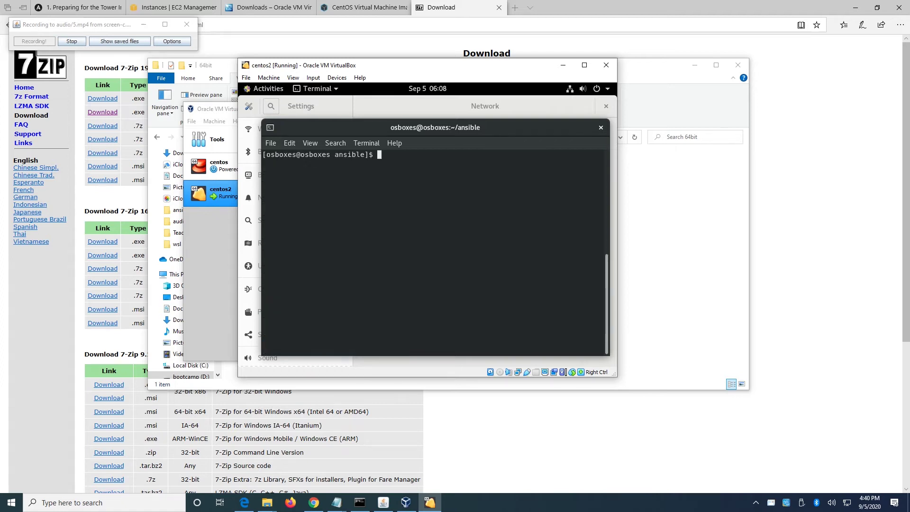
type("ls")
key("Return")
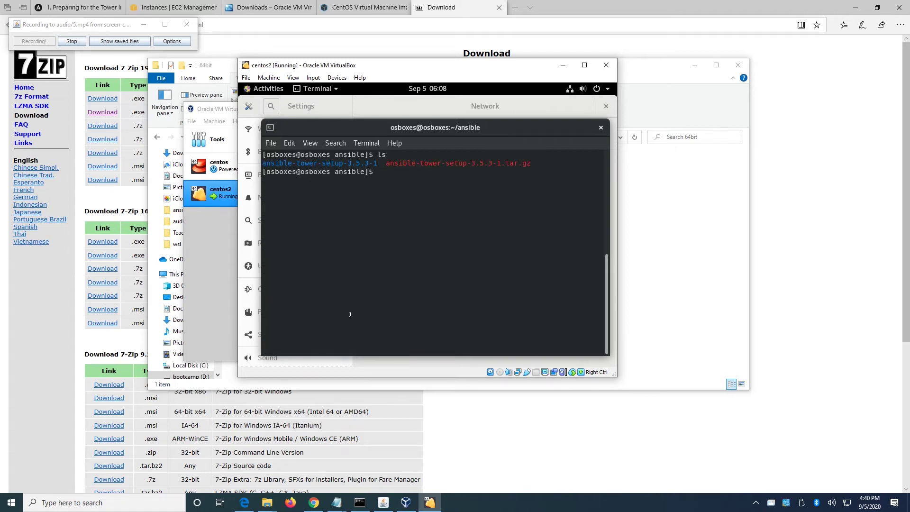
Copy the ansible-tower-setup-3.5.3-1 folder name and cd into it.
left_click_drag(378, 163, 267, 162)
right_click(267, 161)
left_click(280, 169)
left_click_drag(379, 172, 377, 163)
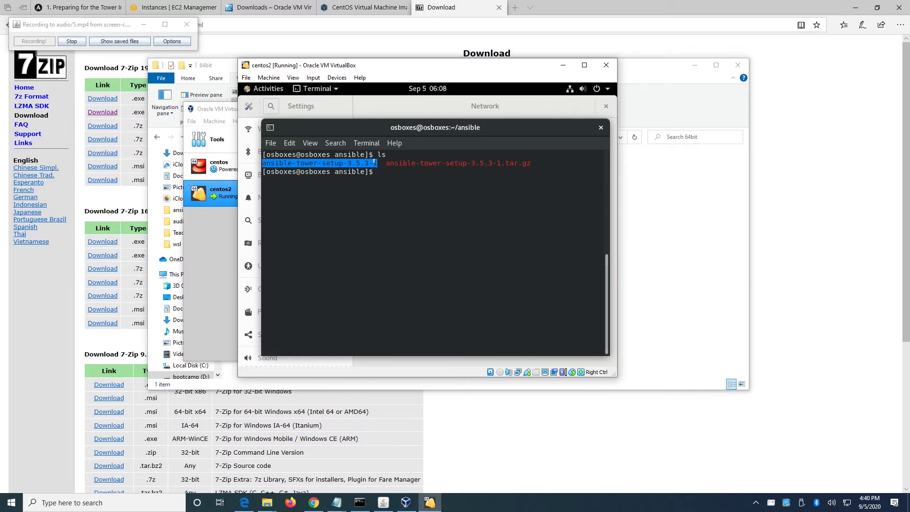
right_click(377, 163)
left_click(385, 168)
left_click(385, 168)
type("cd")
right_click(407, 174)
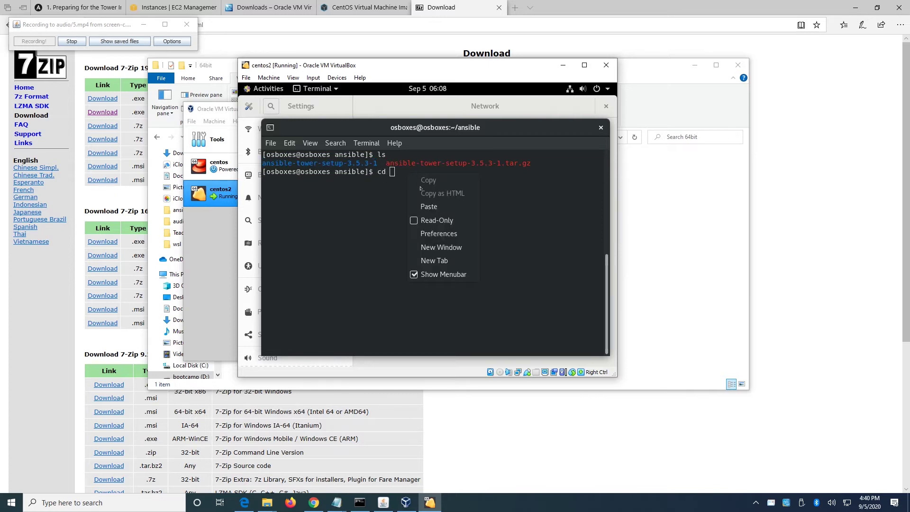
left_click(429, 207)
key("Return")
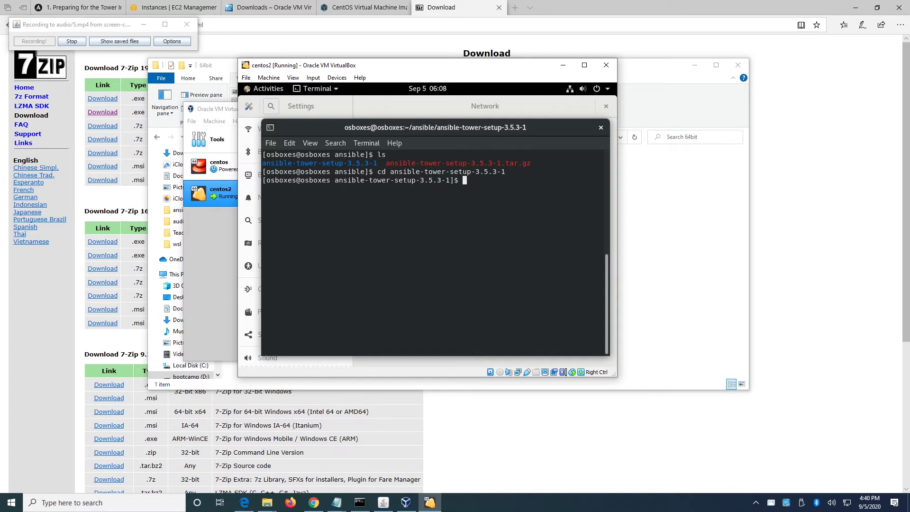
Open the inventory file in vi and fill in the admin_password value.
type("vi inventory")
key("Return")
key("Down")
key("Down")
key("Down")
key("Down")
key("Down")
key("Down")
key("Right")
key("Right")
key("Right")
key("Right")
key("Right")
key("Right")
key("Right")
key("Right")
key("Right")
key("Right")
key("Right")
key("Right")
key("Right")
key("Right")
key("Right")
key("Right")
type("ansible")
key("BackSpace")
key("BackSpace")
key("BackSpace")
key("BackSpace")
key("BackSpace")
key("BackSpace")
key("BackSpace")
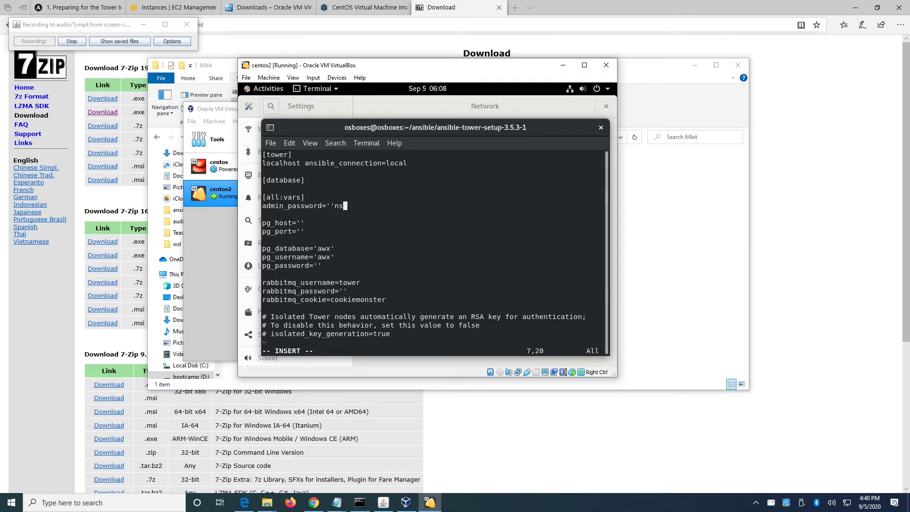
type("ansible'")
Fill in the pg_password and rabbitmq_password values in the inventory.
key("Down")
key("Down")
key("Down")
key("Down")
key("Down")
key("Down")
key("Down")
key("Left")
key("Insert")
type("a")
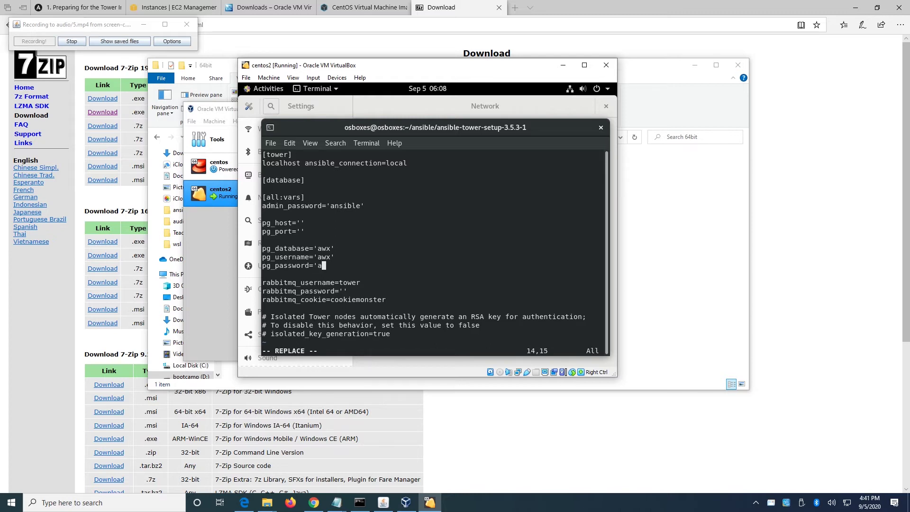
key("Insert")
type("nsible'")
key("Down")
key("Down")
key("Down")
key("Left")
type("ansible")
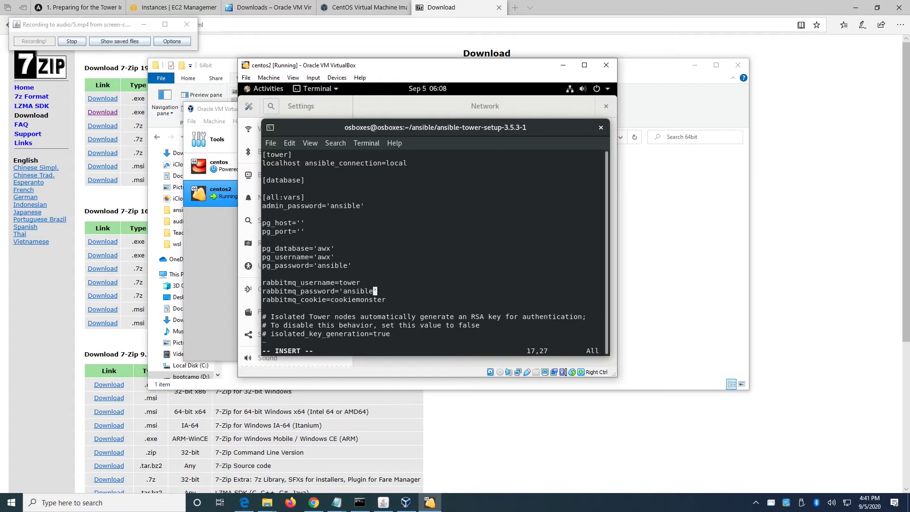
Save the inventory file and quit vi with :wq.
key("Up")
key("Up")
key("Up")
key("Up")
key("Up")
key("Up")
key("Up")
key("Up")
key("Up")
key("Escape")
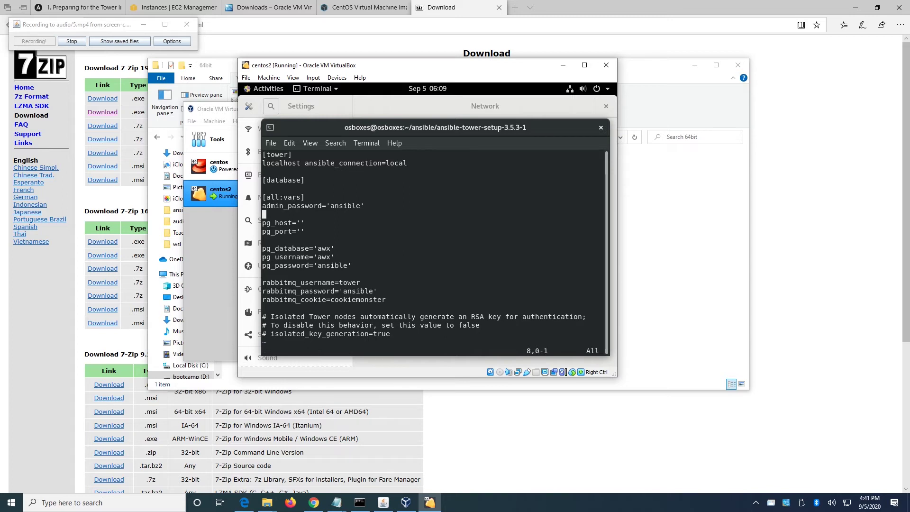
type(":wq")
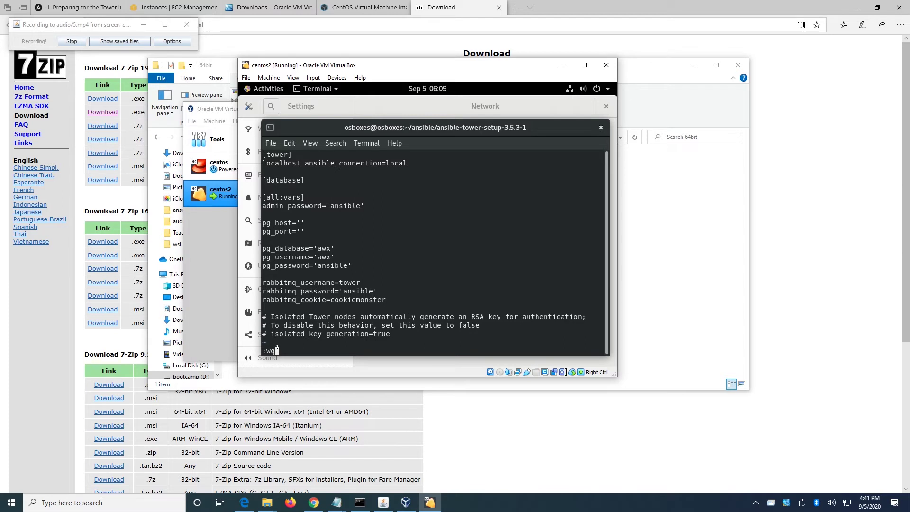
key("Return")
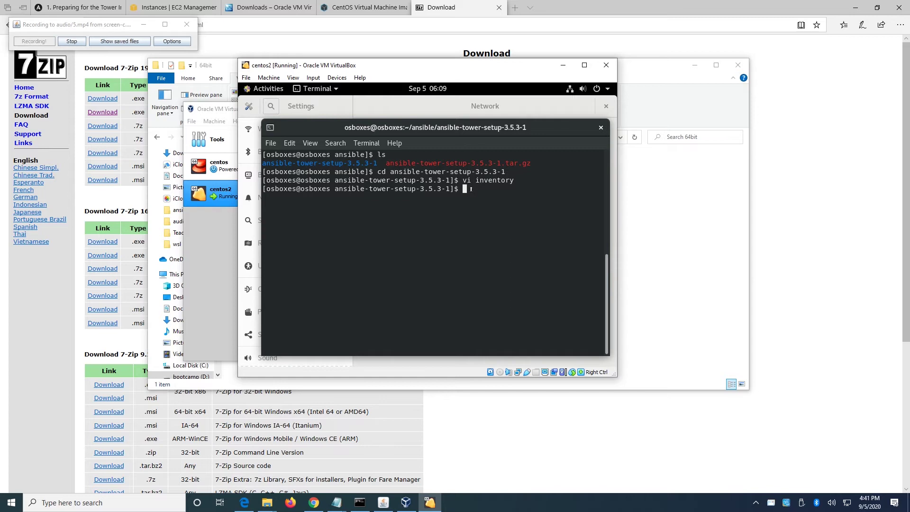
List the setup folder and move into roles, then into preflight.
type("ls")
key("Return")
type("cd roles")
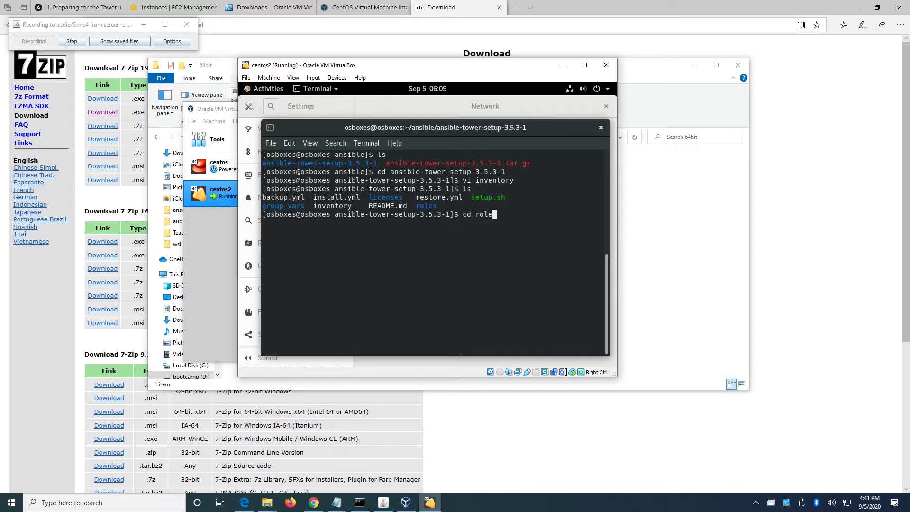
key("Return")
type("ls")
key("Return")
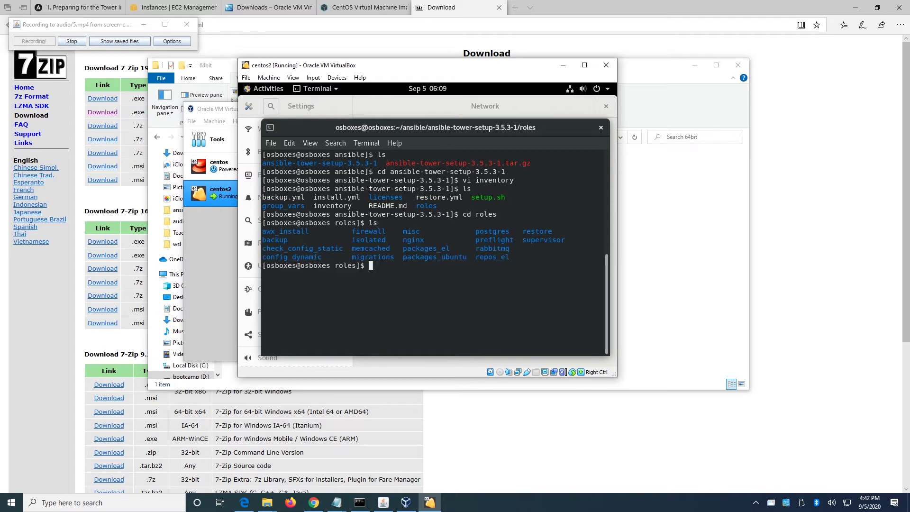
type("cd preflight")
key("Return")
Enter the defaults folder, list its main.yml, and start the vi main.yml command.
type("ls")
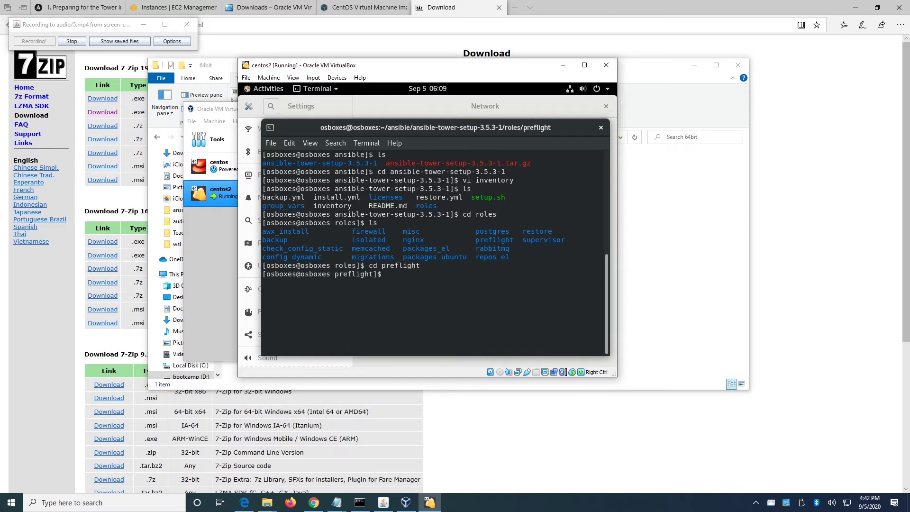
key("Return")
type("cd")
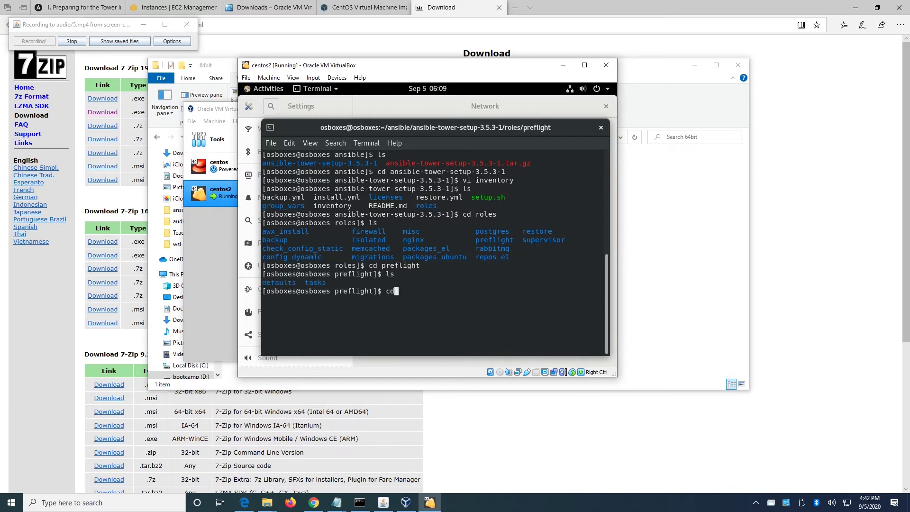
type(" defaults")
key("Return")
type("ls")
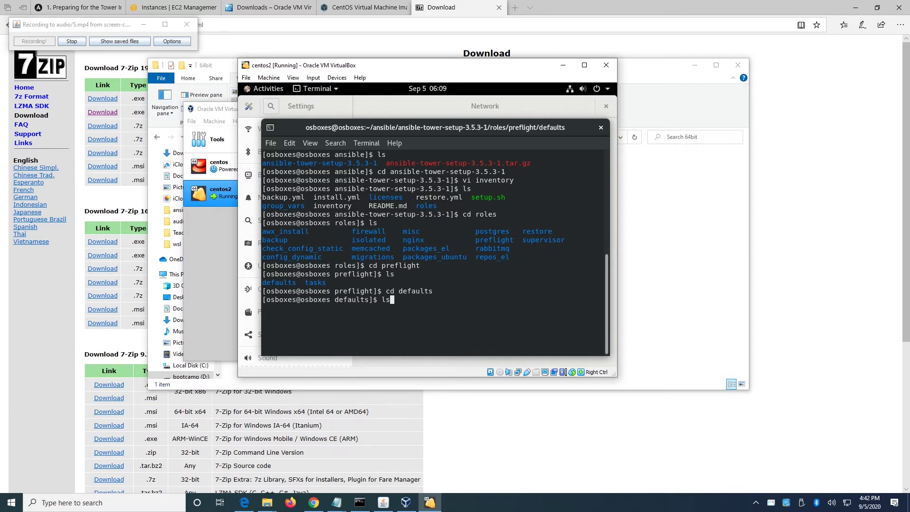
key("Return")
type("vi main")
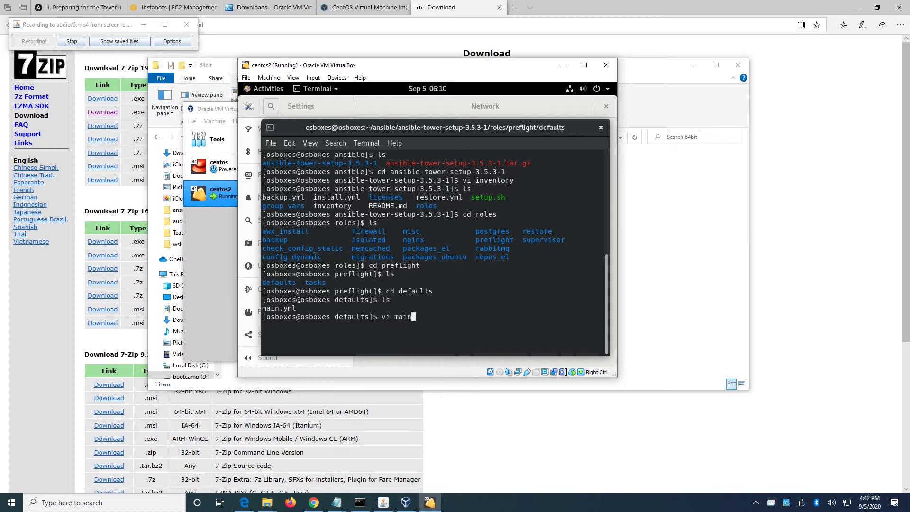
type(".yml")
Open main.yml in vi and place the cursor in required_ram's 3750 value.
key("Return")
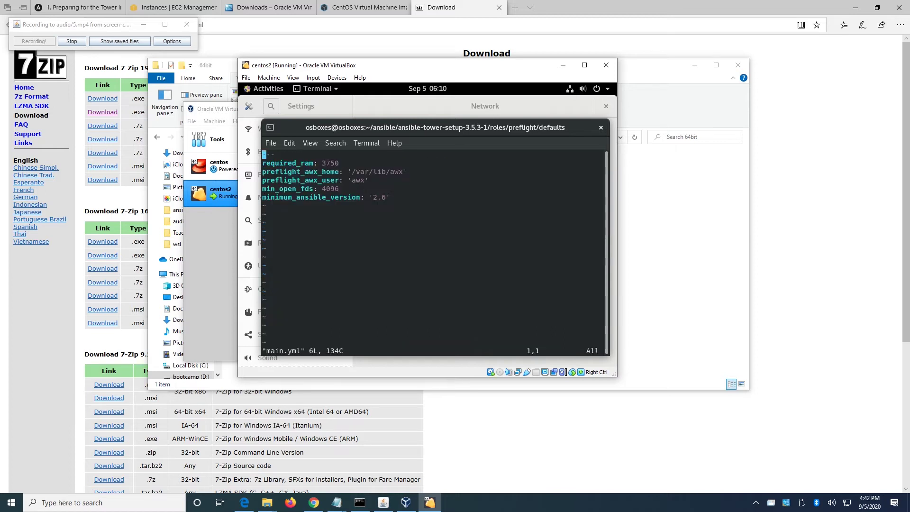
key("i")
key("Down")
key("Right")
key("Right")
key("Right")
key("Right")
key("Right")
key("Right")
key("Right")
key("Right")
key("Right")
key("Right")
key("Right")
key("Right")
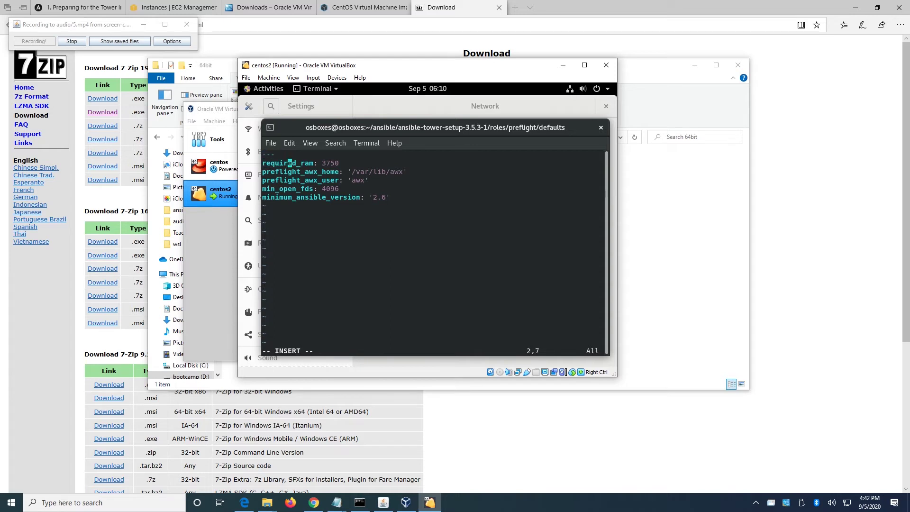
key("Right")
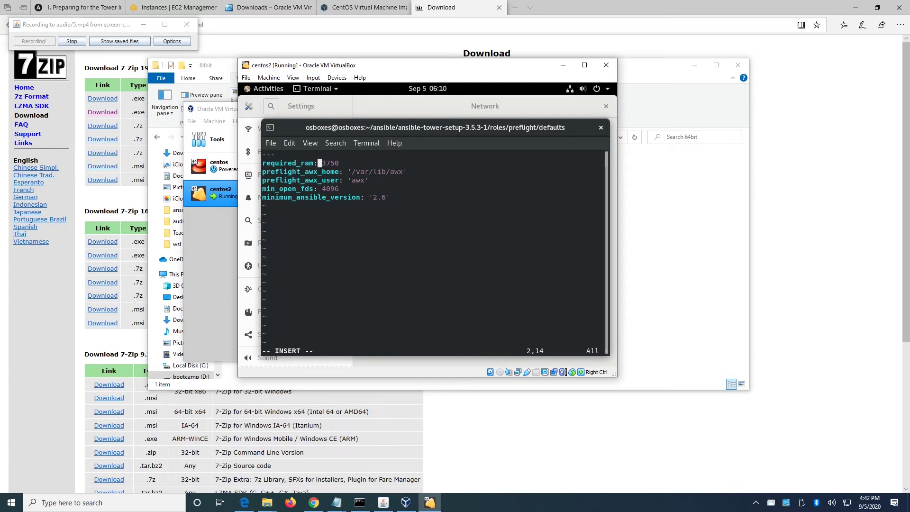
left_click(324, 163)
left_click(328, 163)
left_click(324, 164)
left_click(328, 163)
Change required_ram from 3750 to 1500 and save the file with :wq.
key("Delete")
key("BackSpace")
type("1")
key("Right")
type("0")
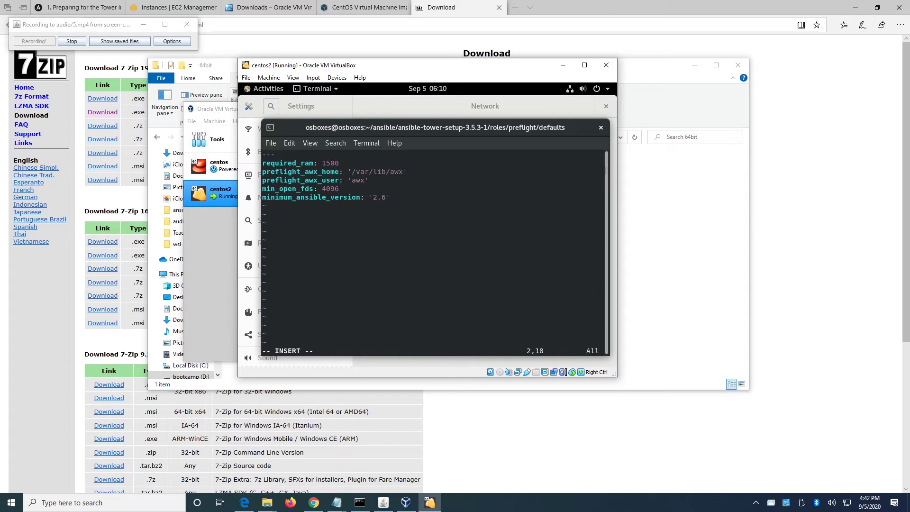
key("Escape")
type(":wq")
key("Return")
Go up three folders to the setup directory and clear the screen.
type("c")
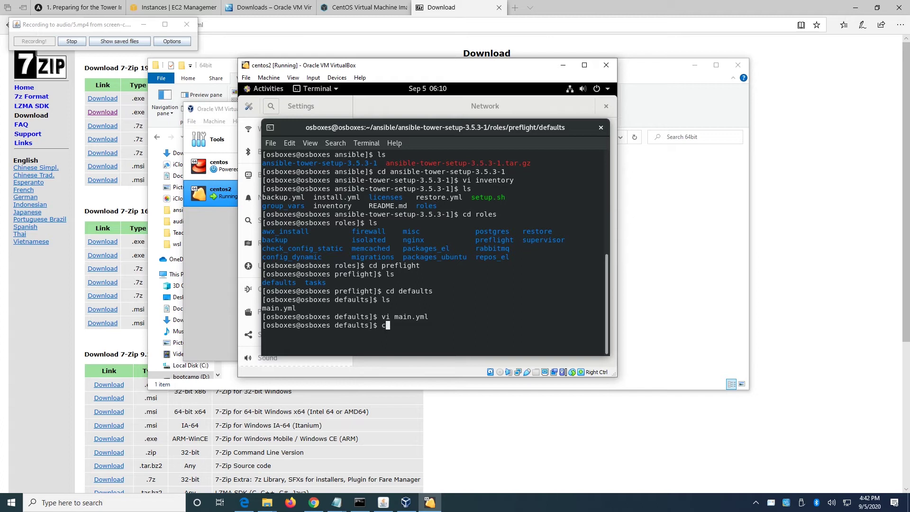
type("d ..")
key("Return")
type("cd .")
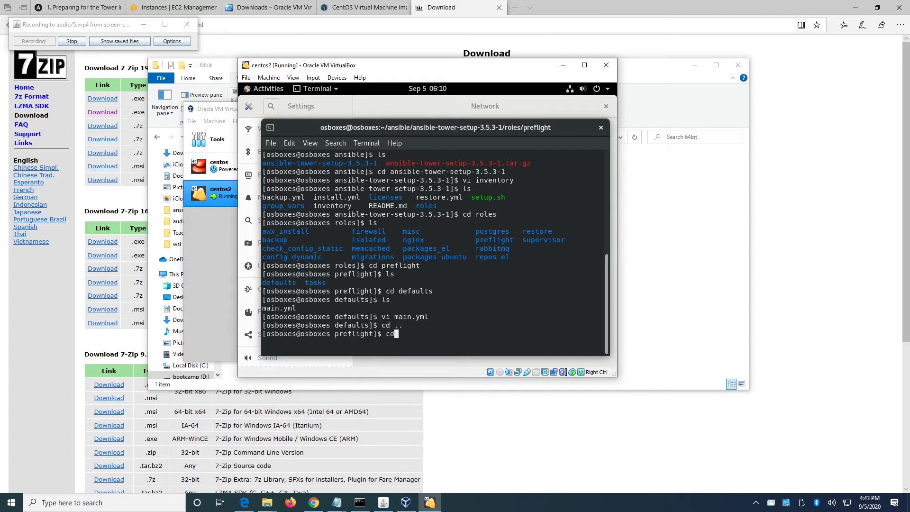
type(".")
key("Return")
type("cd ")
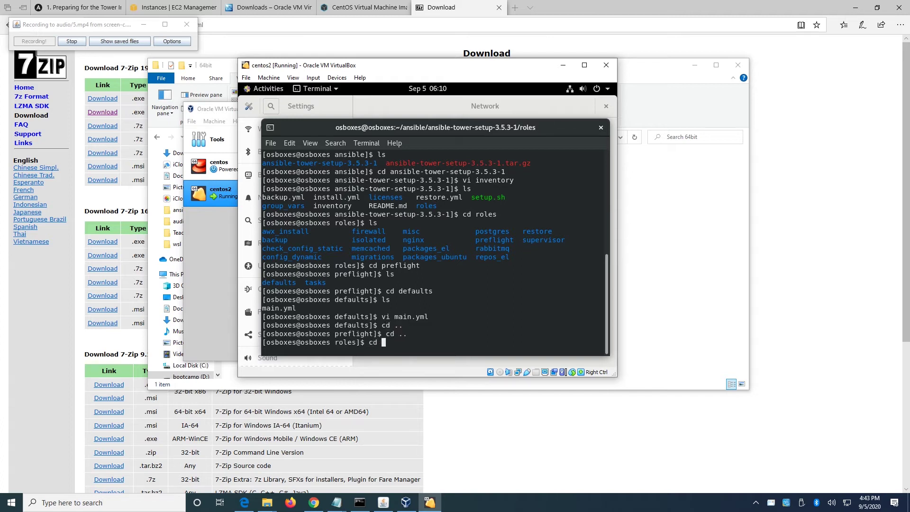
type("..")
key("Return")
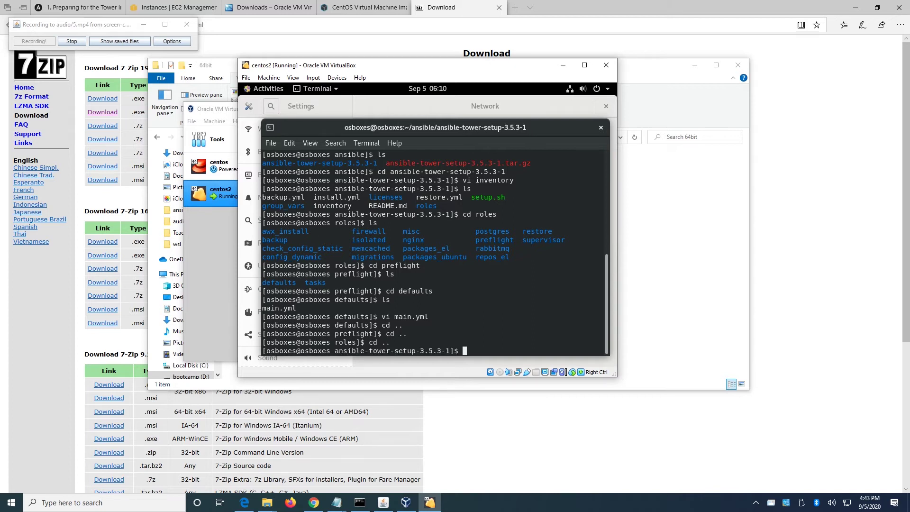
type("clear")
key("Return")
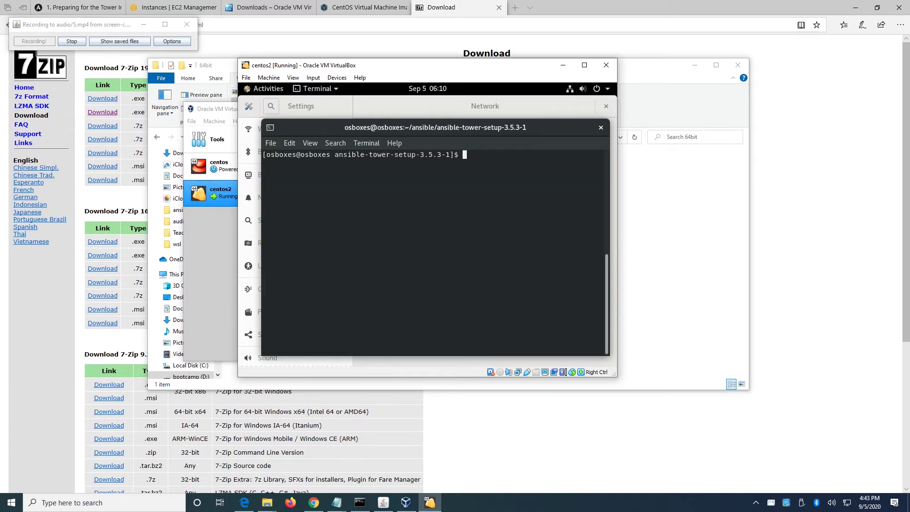
Run sudo ./setup.sh and enter the sudo password to start the installer.
type("sudo ./setup.sh")
key("Return")
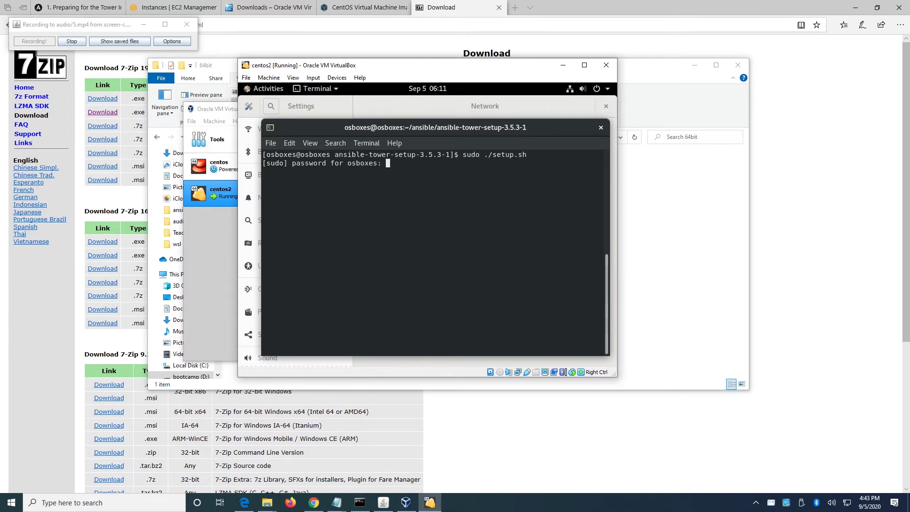
key("Return")
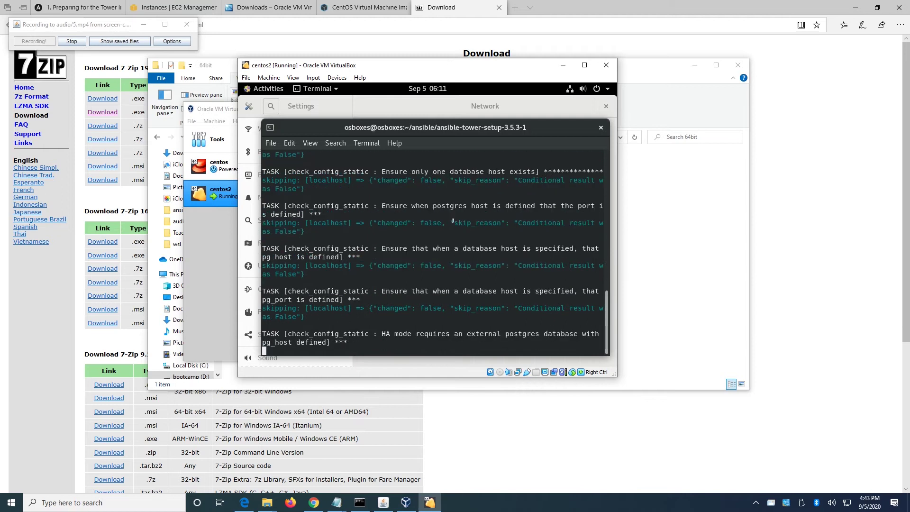
Scroll through the config check output and highlight the internal database decision result.
left_click_drag(605, 284, 609, 221)
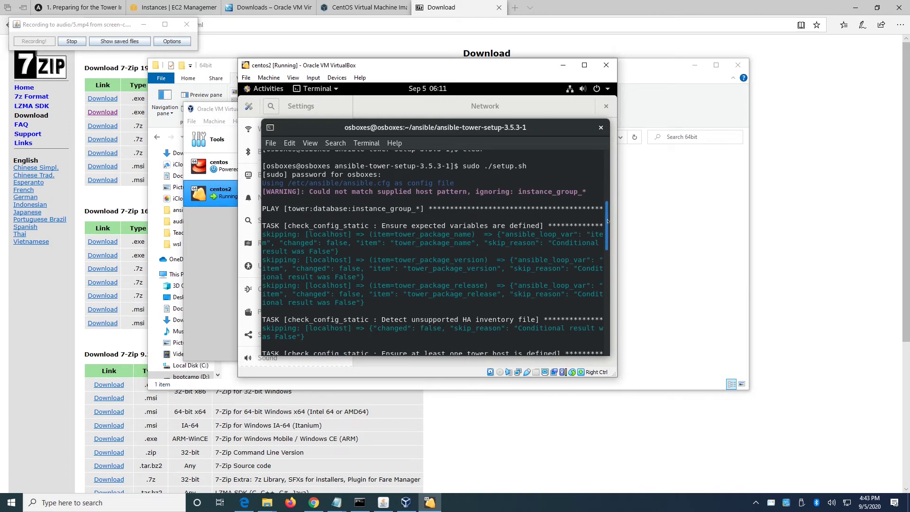
scroll(512, 159, "down", 1)
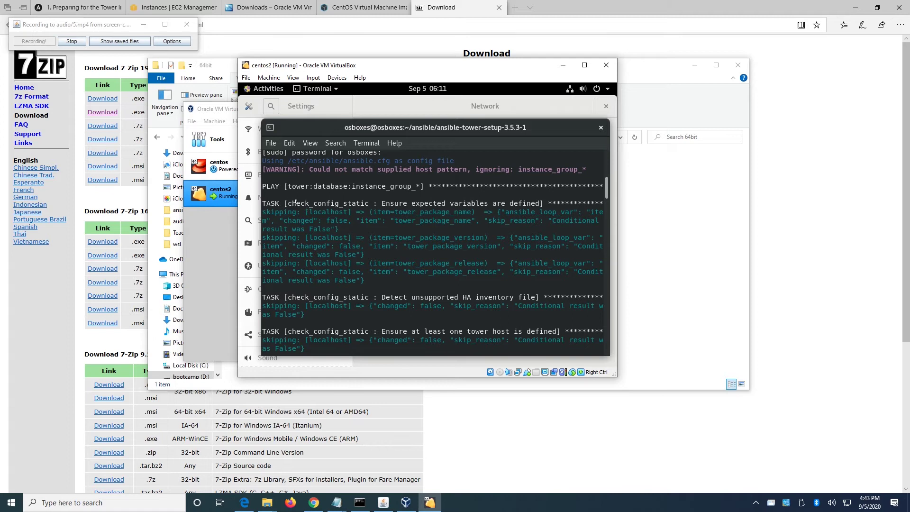
scroll(329, 212, "down", 7)
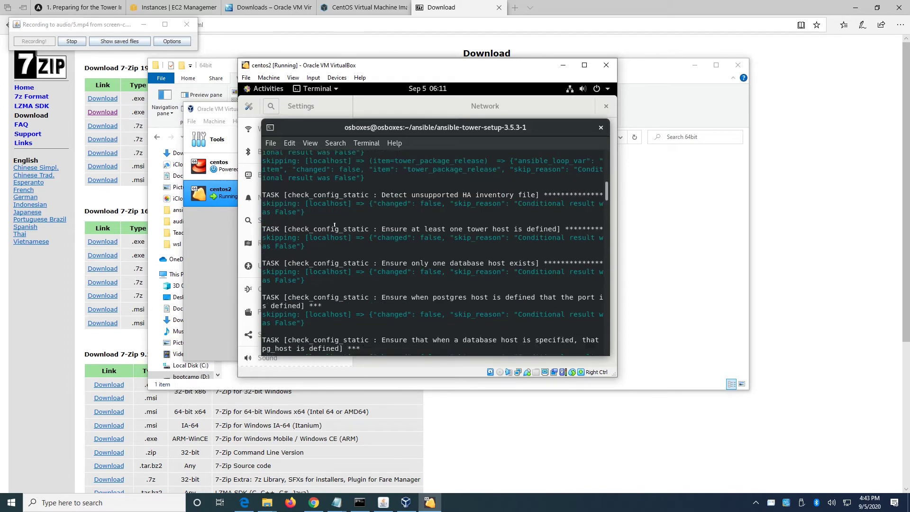
scroll(368, 224, "down", 2)
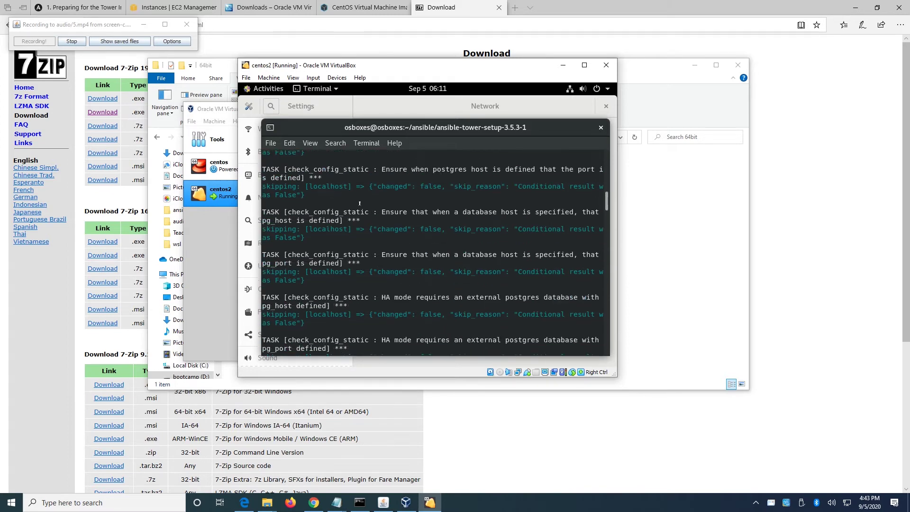
scroll(419, 256, "down", 5)
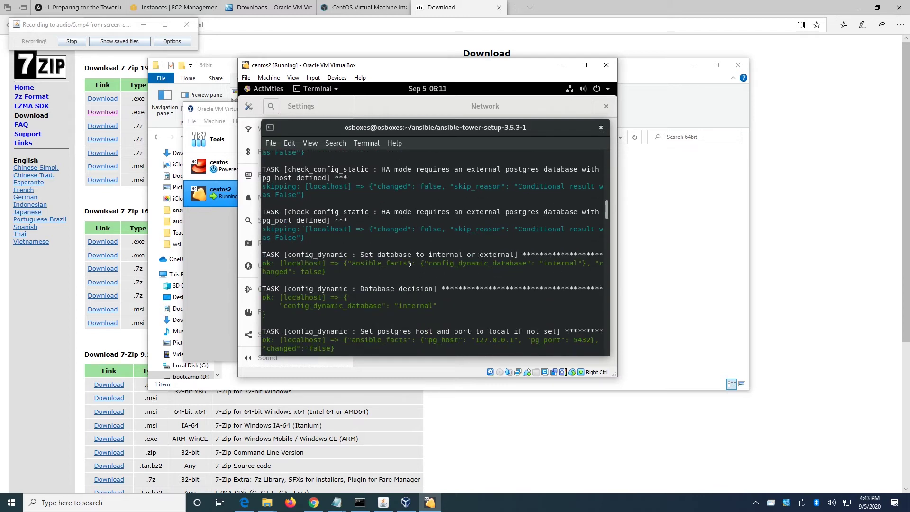
scroll(410, 264, "down", 6)
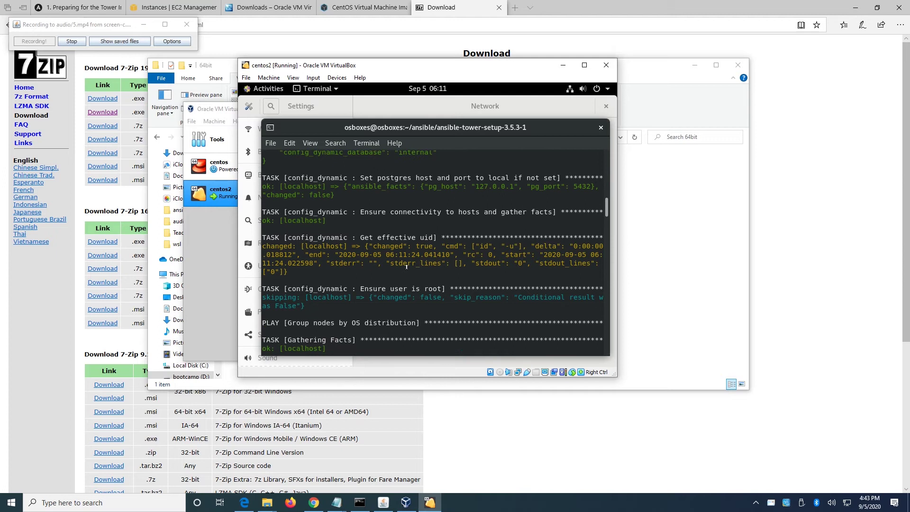
scroll(406, 267, "down", 2)
scroll(404, 268, "down", 2)
scroll(403, 269, "up", 4)
scroll(359, 256, "down", 2)
scroll(358, 258, "up", 6)
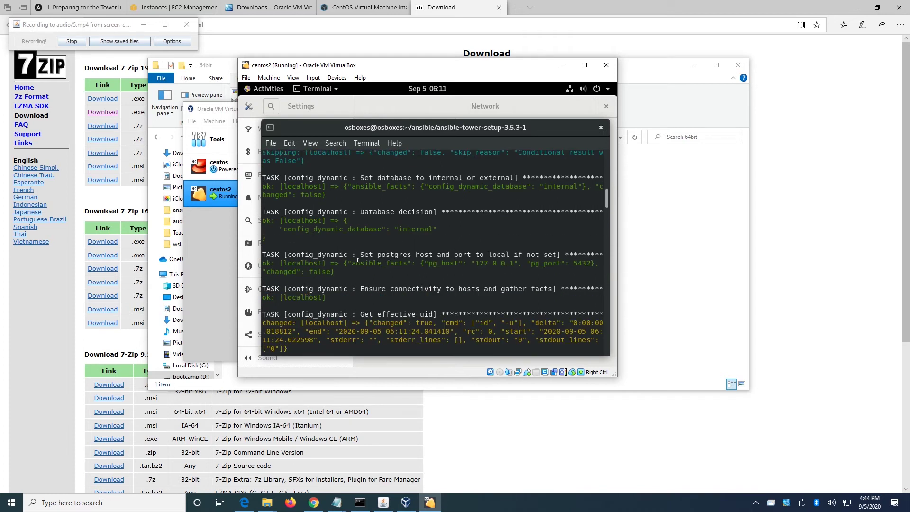
left_click_drag(276, 236, 261, 221)
left_click(302, 229)
Highlight the skipped HA mode check result in the installer output.
scroll(303, 228, "up", 5)
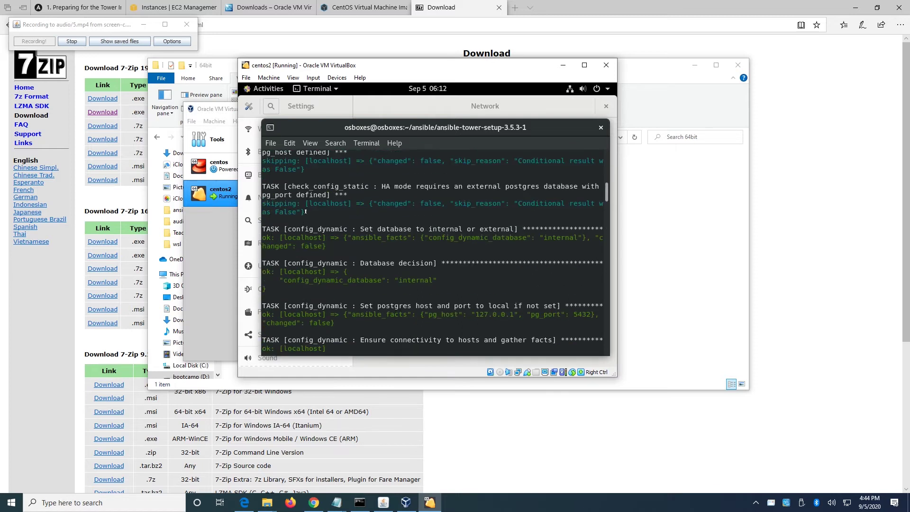
triple_click(289, 203)
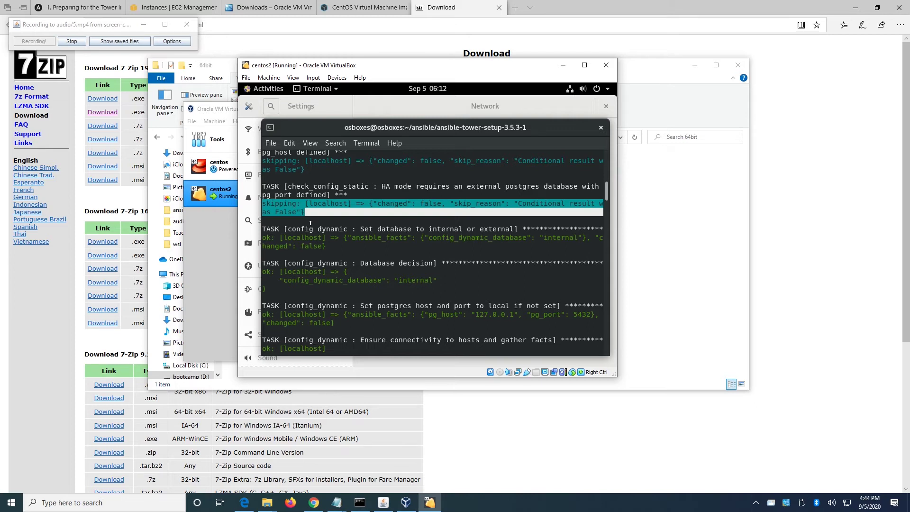
scroll(311, 223, "up", 7)
scroll(316, 237, "up", 1)
scroll(315, 242, "down", 8)
scroll(315, 249, "down", 3)
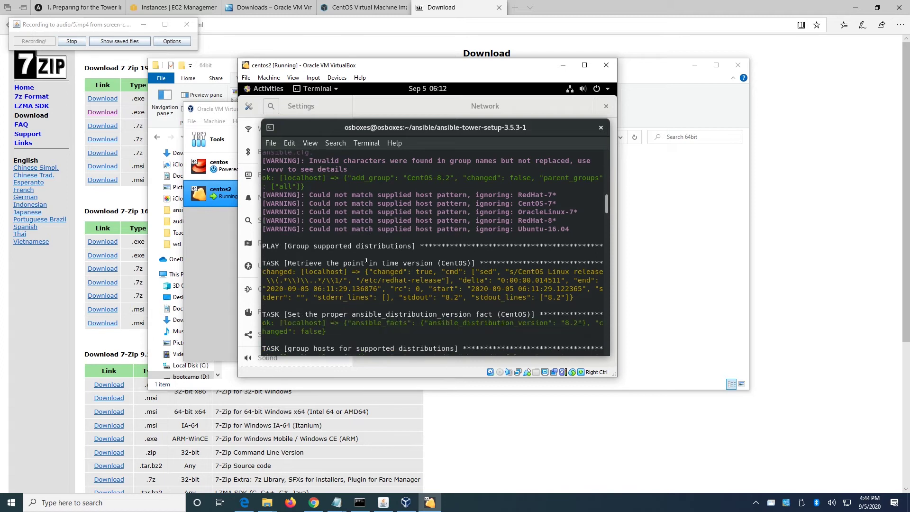
Highlight the retrieved CentOS 8.2 version result in the installer output.
left_click_drag(573, 244, 262, 220)
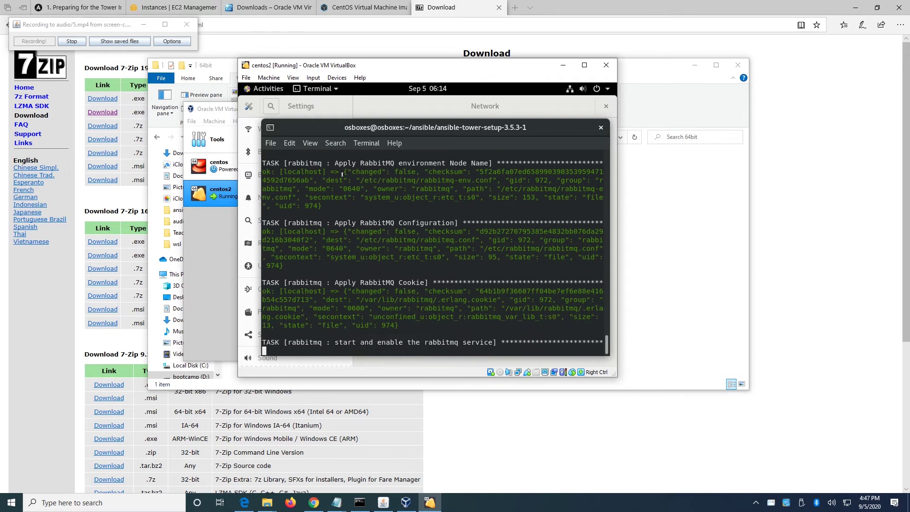
In the Tower prep docs, highlight the supported RHEL 8.2, RHEL 7.7 and CentOS 7.7 lines.
left_click(69, 10)
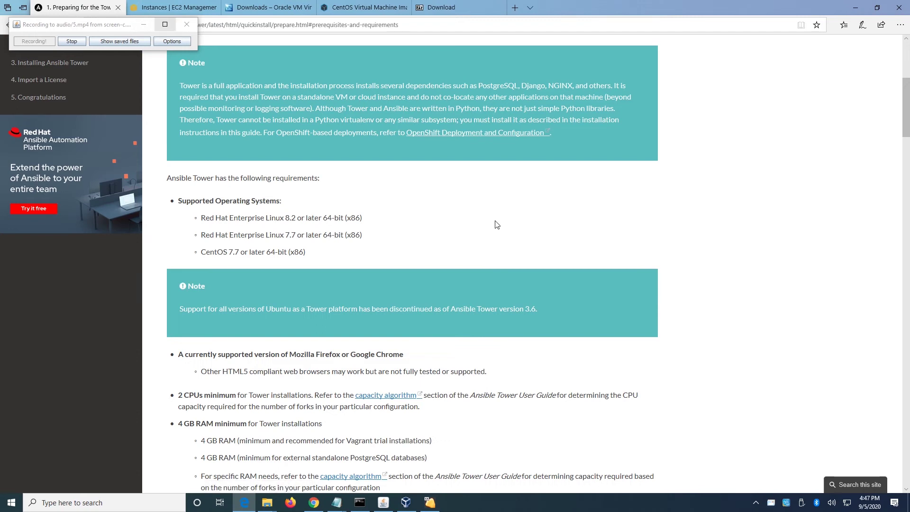
scroll(450, 268, "up", 5)
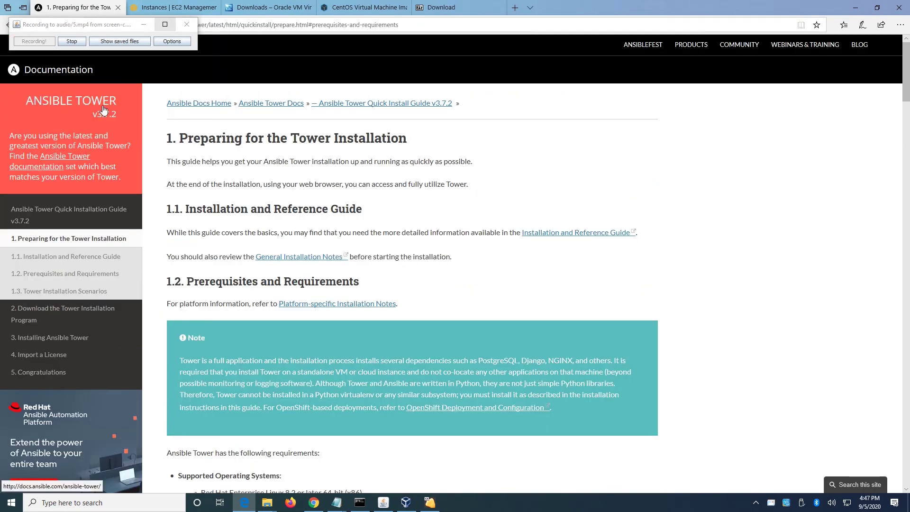
scroll(350, 275, "down", 7)
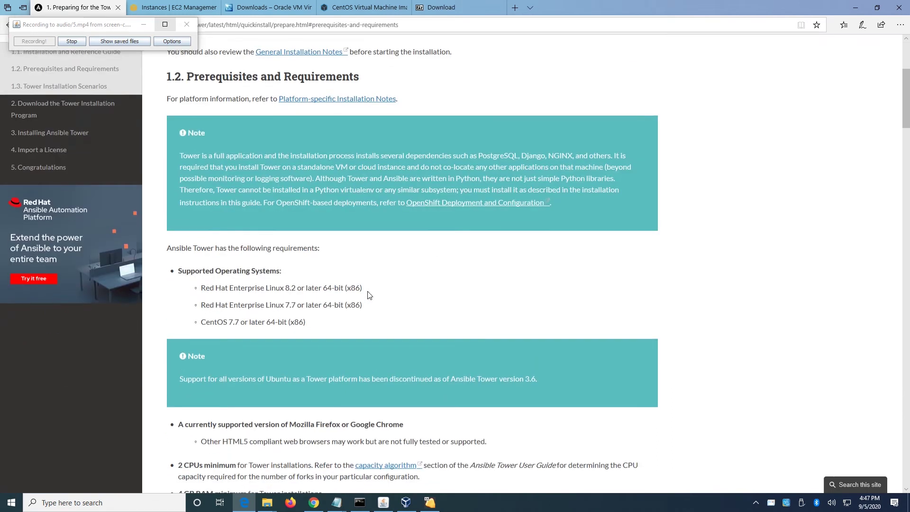
scroll(347, 242, "up", 1)
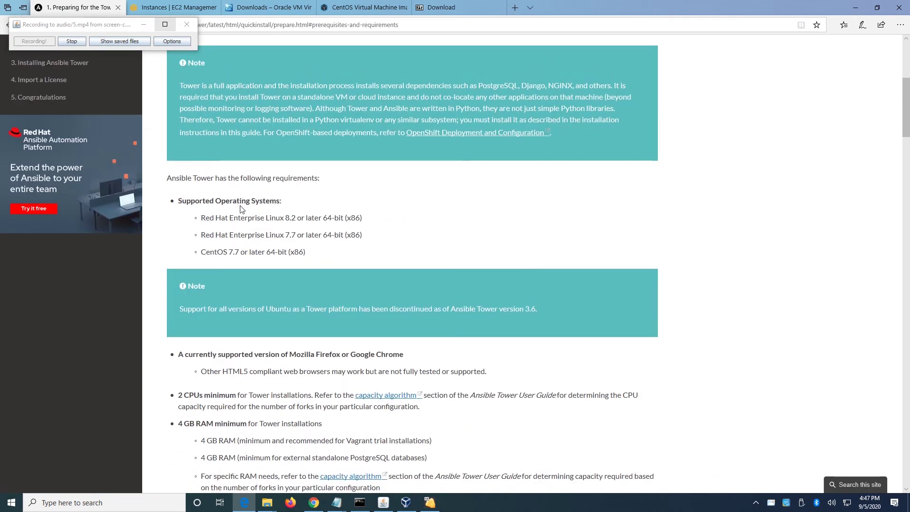
left_click_drag(202, 217, 394, 228)
left_click_drag(201, 236, 371, 238)
left_click_drag(307, 255, 203, 253)
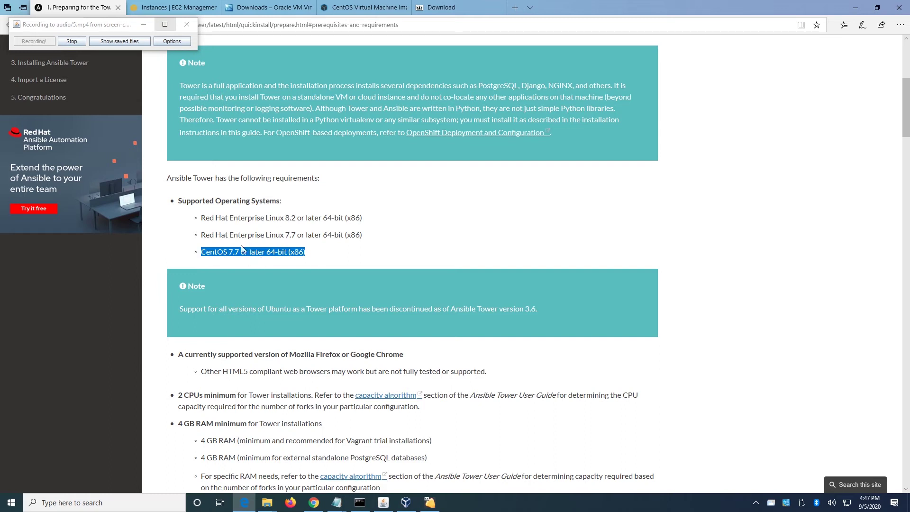
left_click(215, 239)
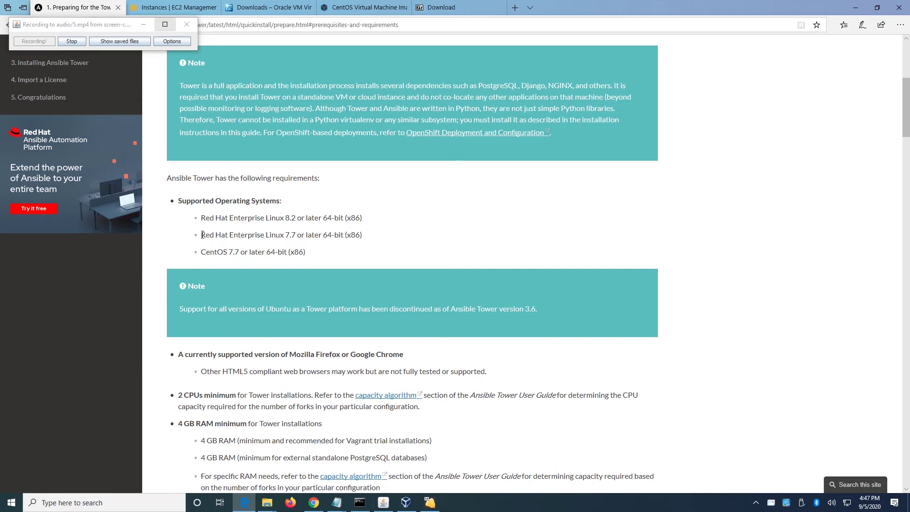
left_click_drag(203, 234, 309, 253)
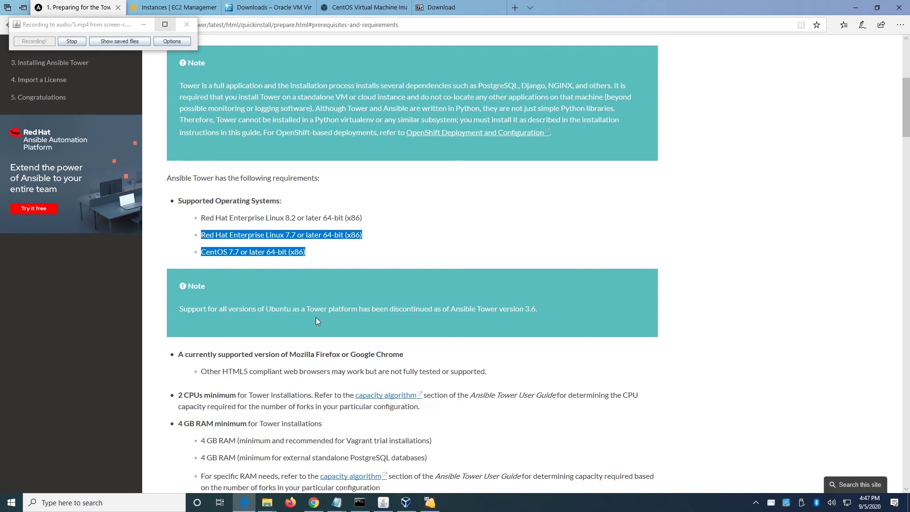
Highlight the 4 GB RAM minimum requirement in the documentation.
scroll(322, 356, "down", 3)
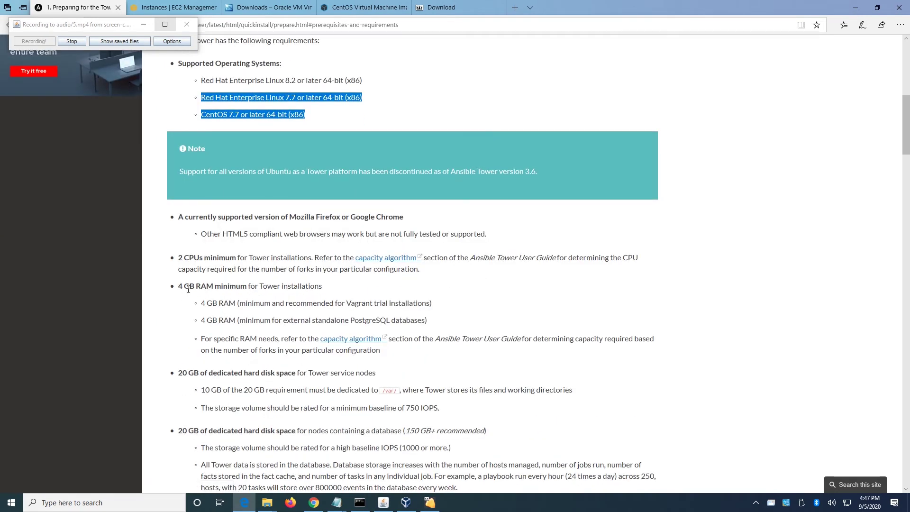
left_click_drag(179, 287, 247, 291)
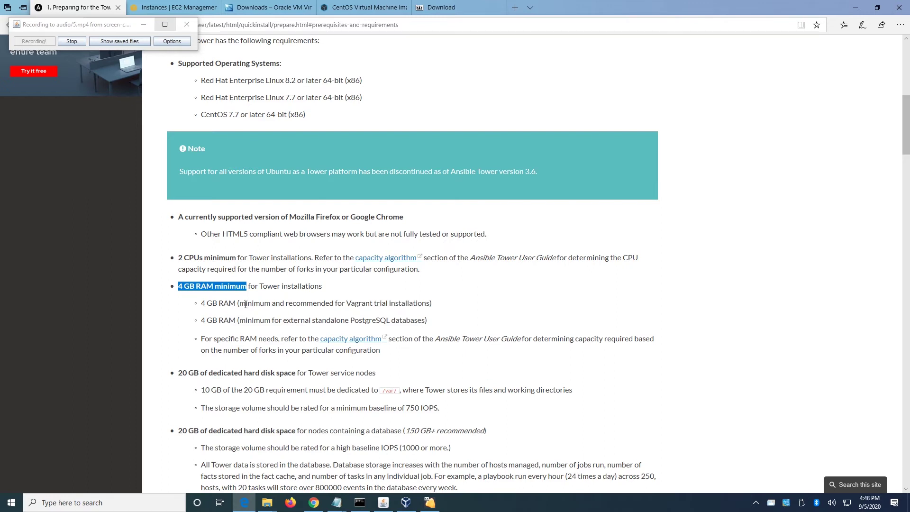
left_click_drag(201, 303, 237, 304)
left_click(230, 306)
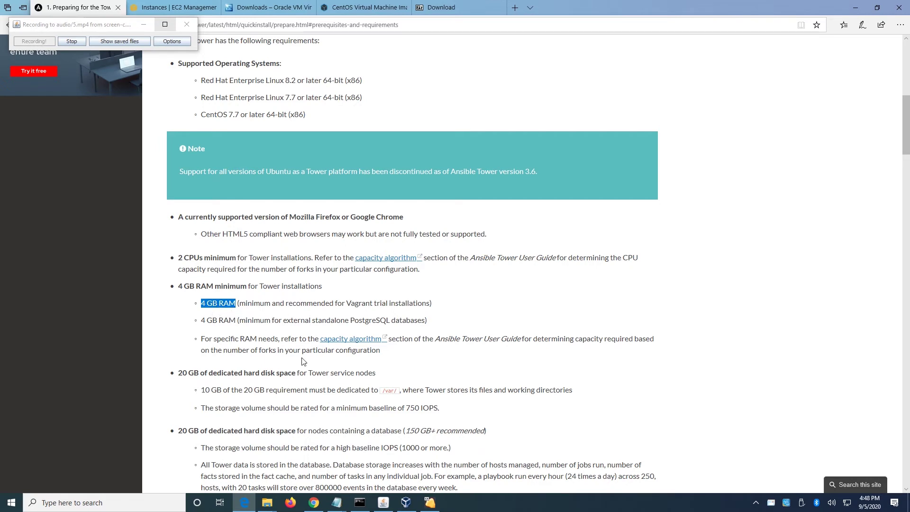
left_click(426, 504)
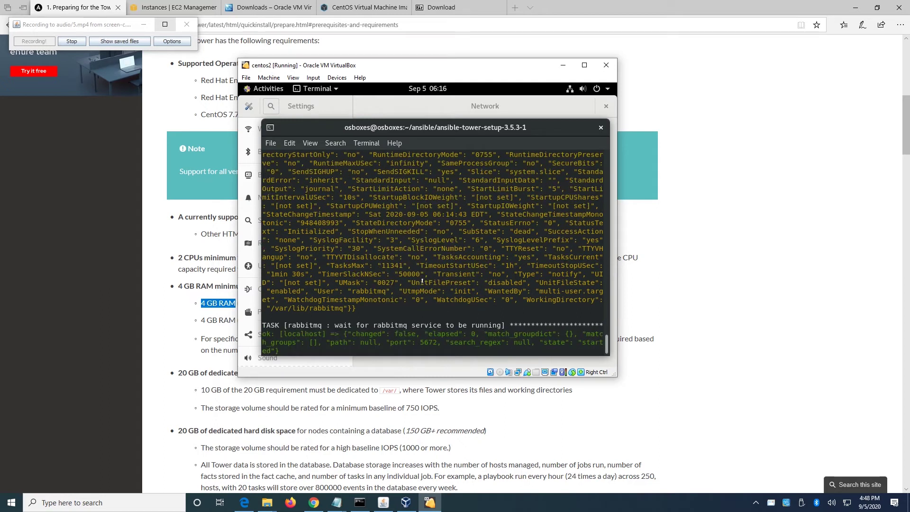
Scroll the installer terminal to view the rabbitmq plugin activation output.
scroll(421, 285, "up", 5)
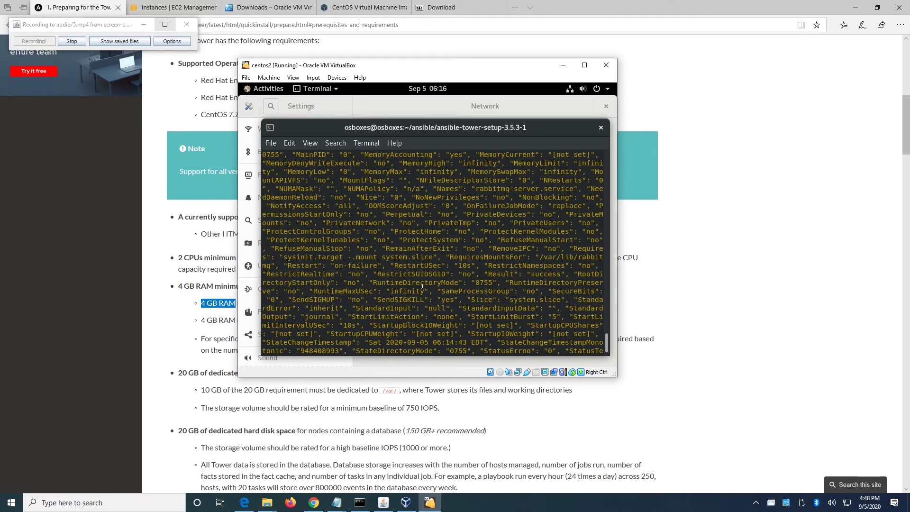
scroll(419, 284, "down", 5)
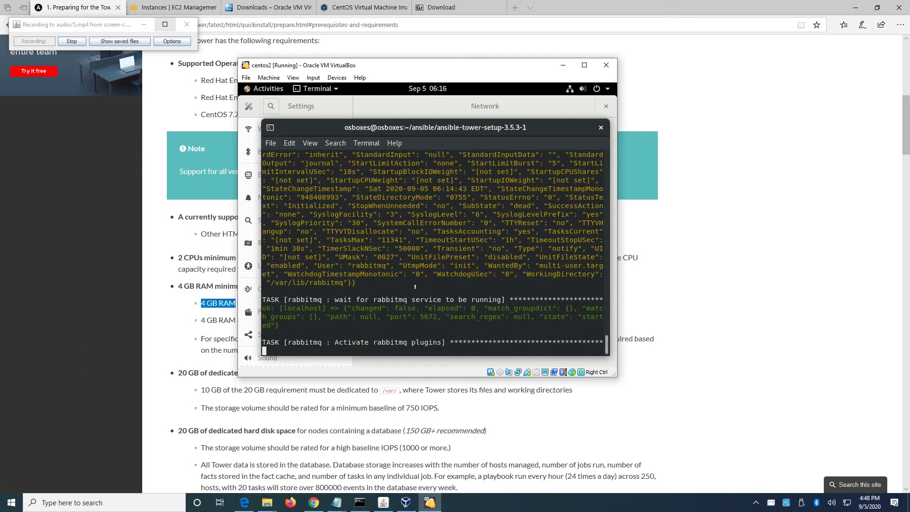
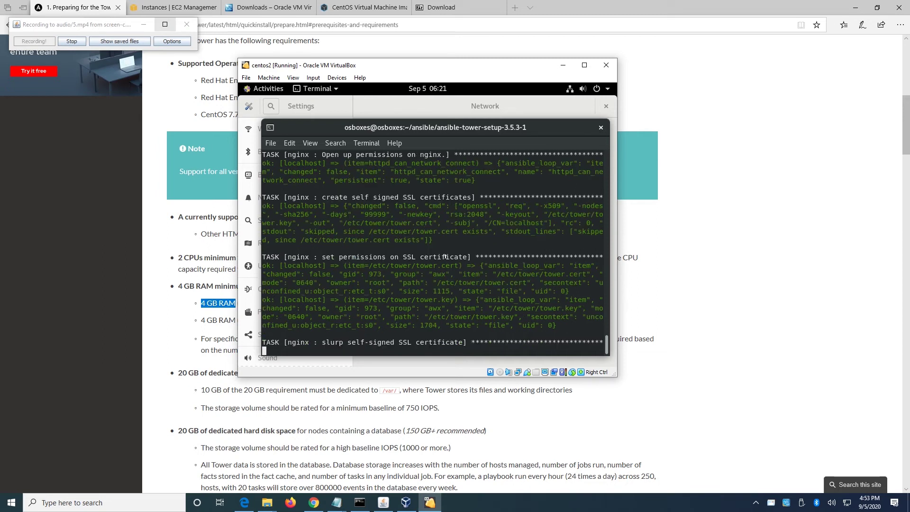
Wait for the Tower 3.5.3-1 setup playbook to finish and highlight its 'completed successfully' message.
scroll(448, 256, "up", 1)
scroll(448, 262, "down", 1)
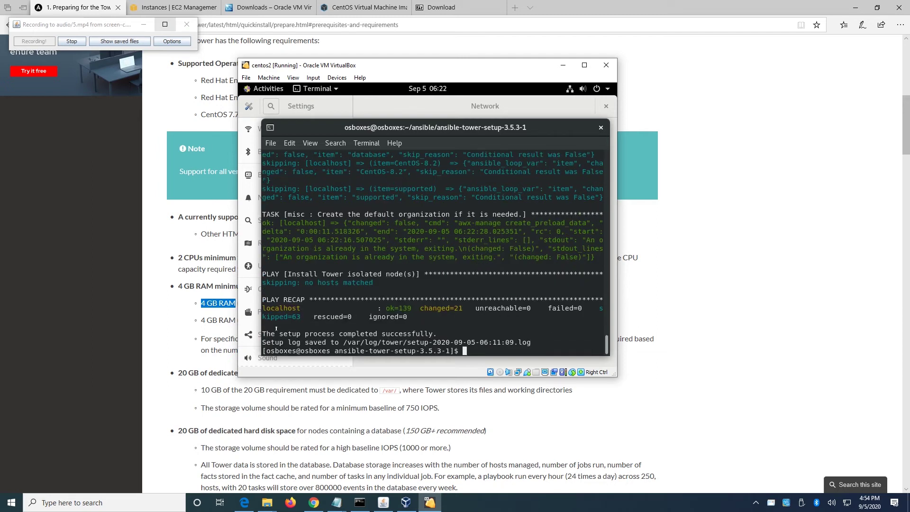
left_click_drag(266, 334, 432, 333)
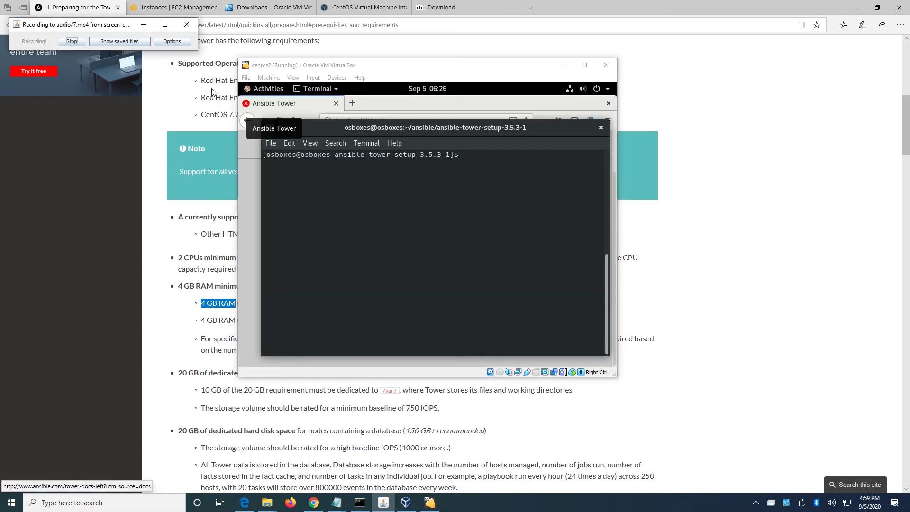
Rerun 'sudo ansible-tower-service restart', review the restart output, then bring up Firefox's Tower login page.
left_click(461, 154)
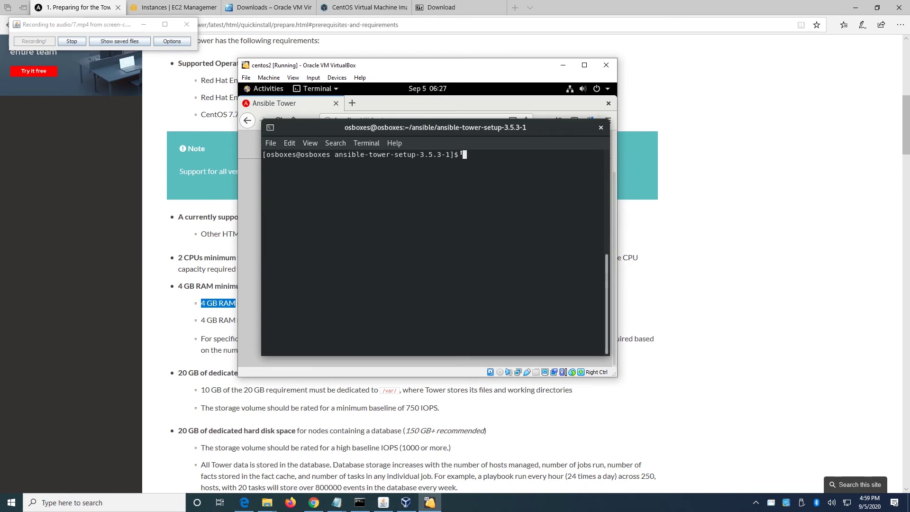
key("Up")
key("Up")
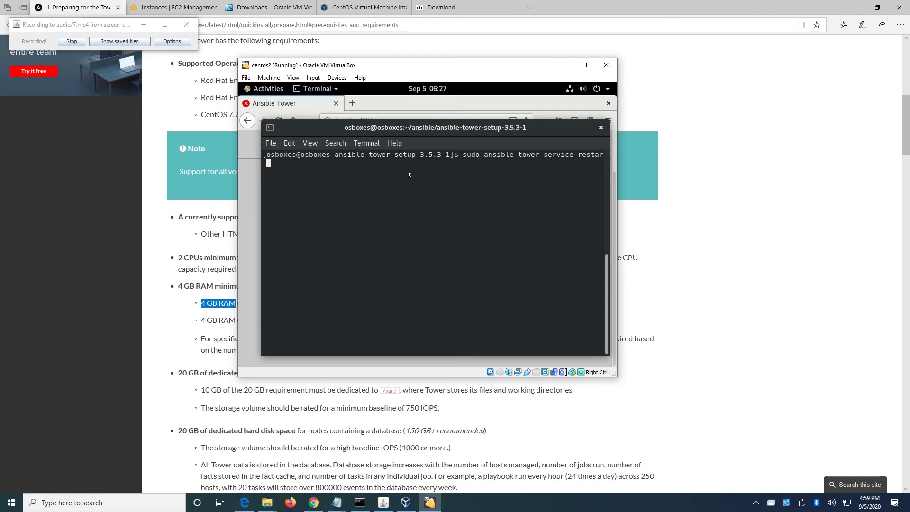
key("Return")
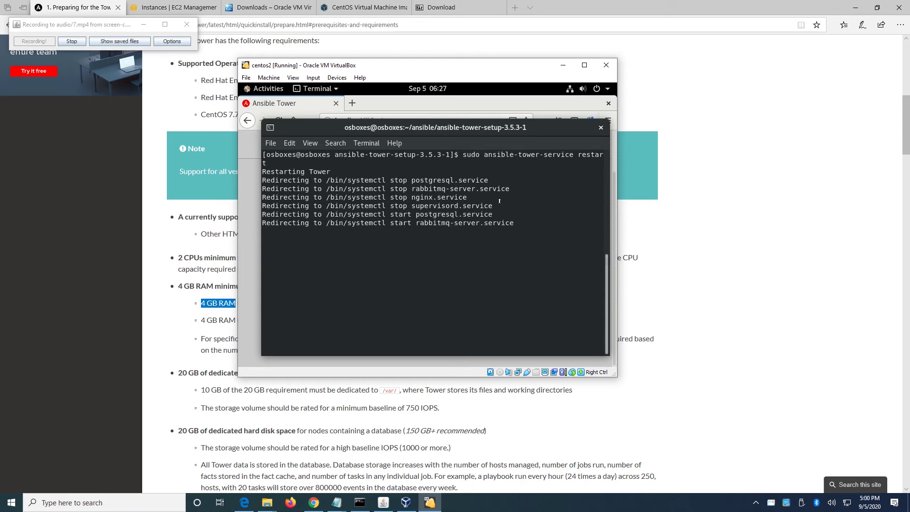
left_click_drag(404, 182, 468, 208)
left_click(389, 213)
left_click_drag(389, 214, 496, 228)
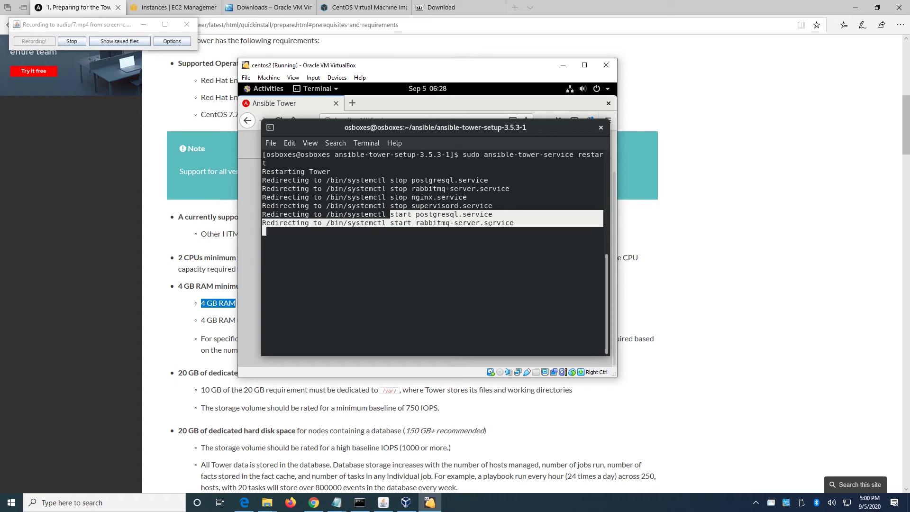
left_click(422, 208)
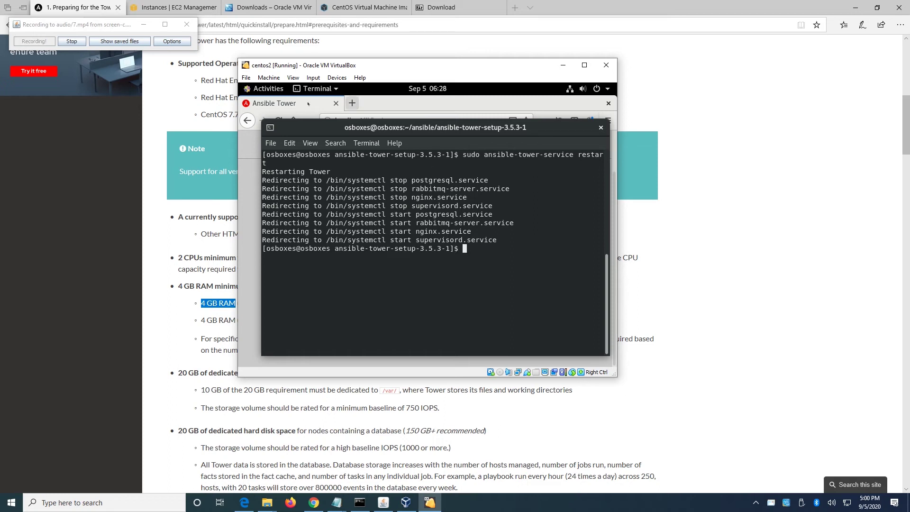
left_click(451, 102)
left_click_drag(363, 120, 390, 120)
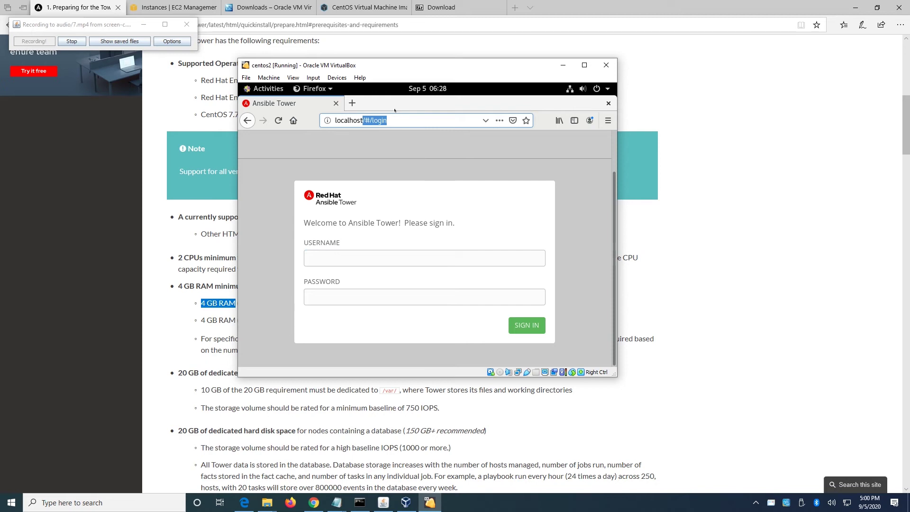
Strip '#/login' from the address, reload Tower at plain localhost, and open a new blank tab.
key("BackSpace")
key("Return")
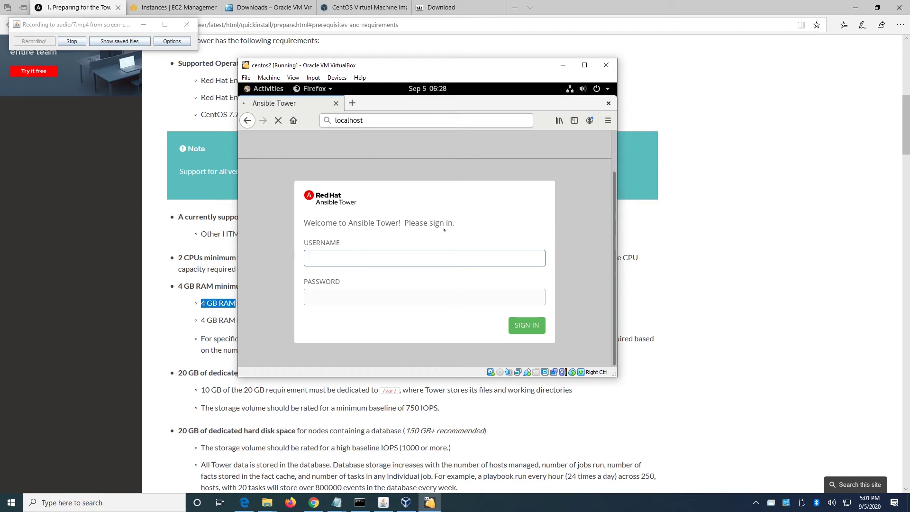
left_click(372, 120)
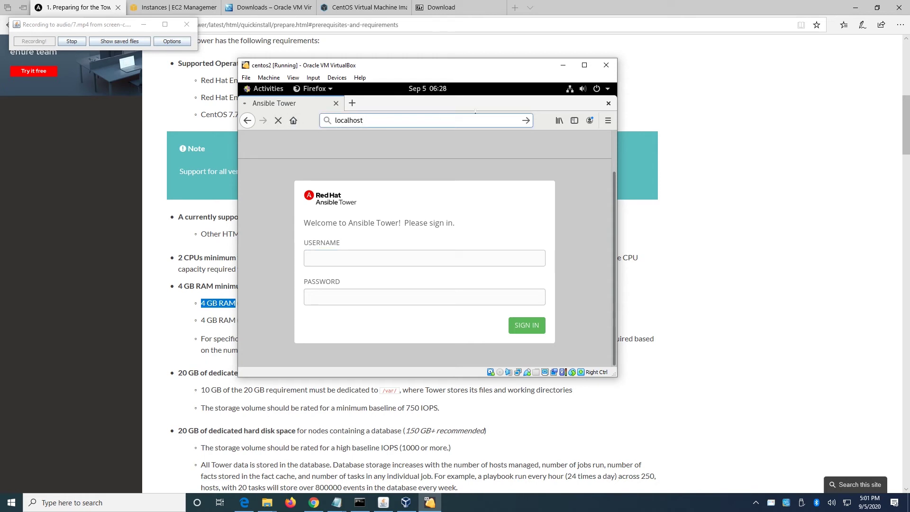
left_click(523, 121)
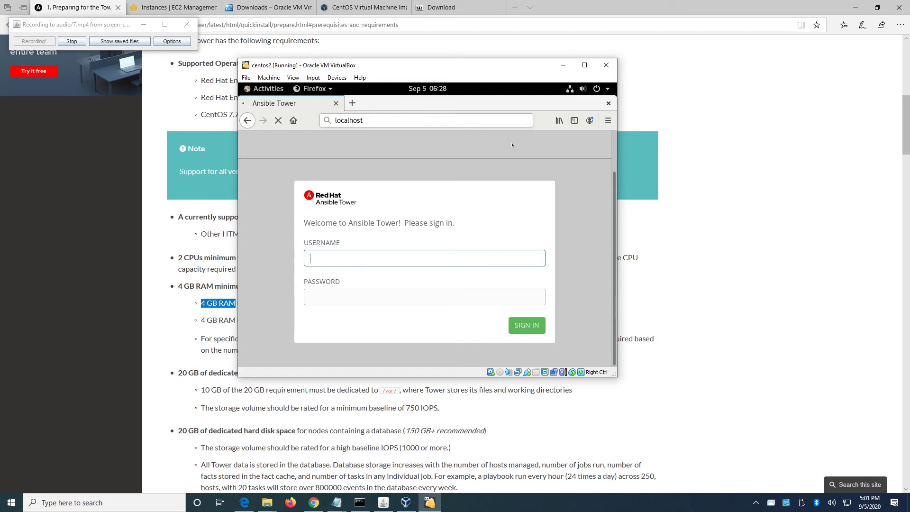
left_click(353, 105)
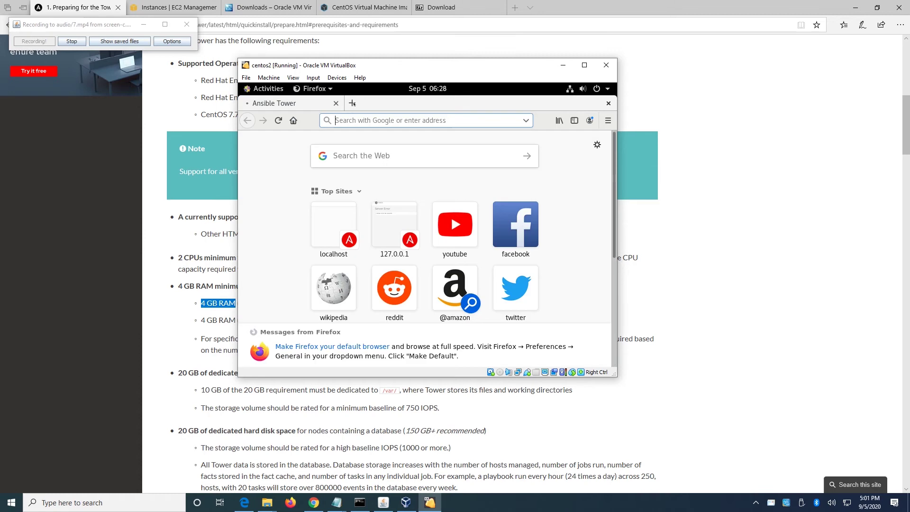
Replace the stray Google search in the new tab by loading localhost.
type("a")
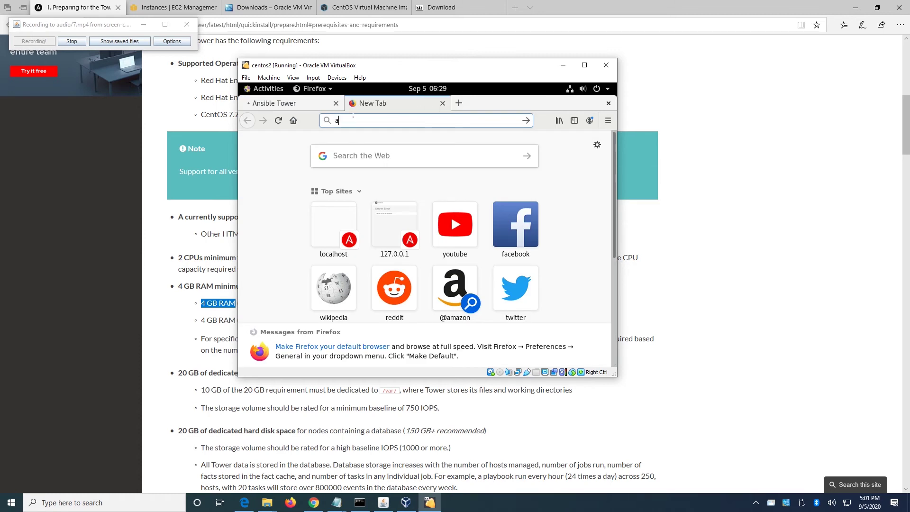
key("BackSpace")
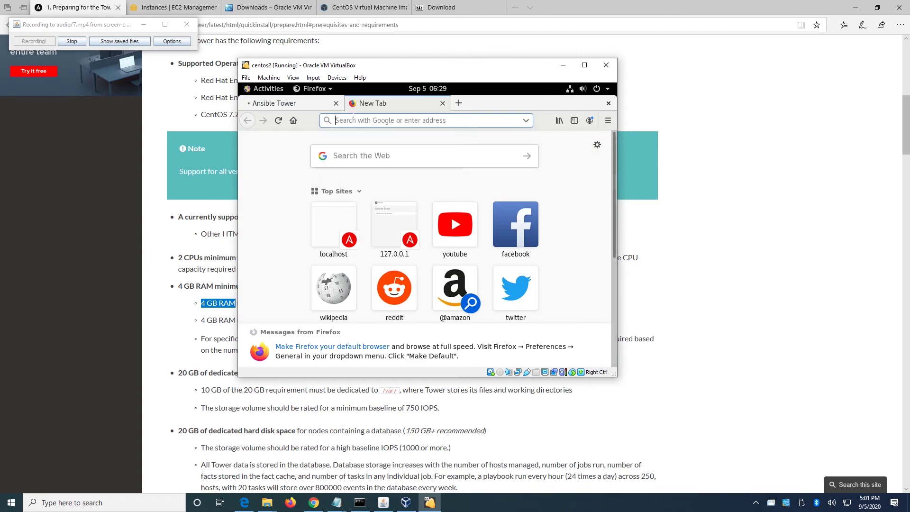
type("loc\\")
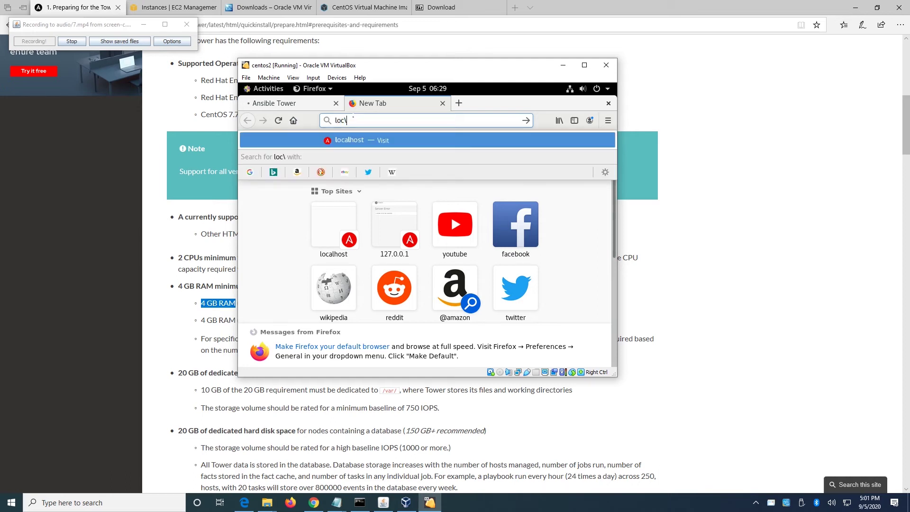
key("Return")
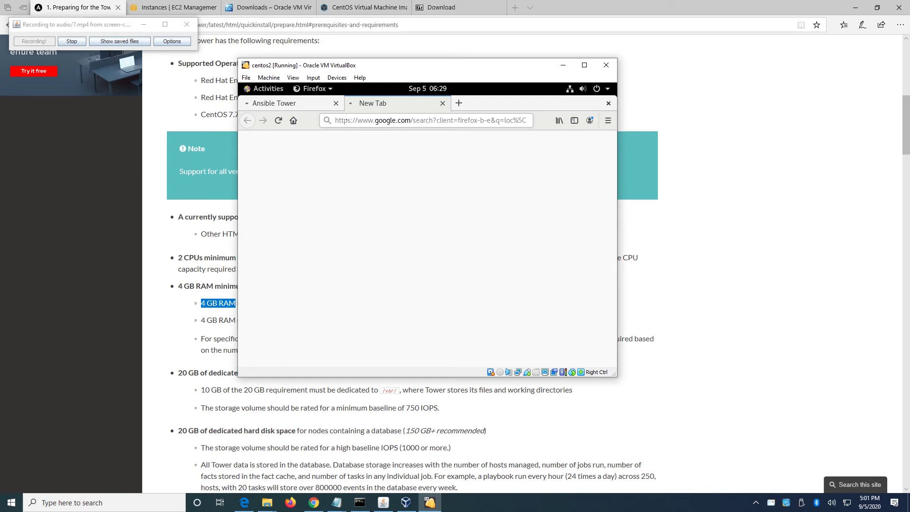
left_click(454, 119)
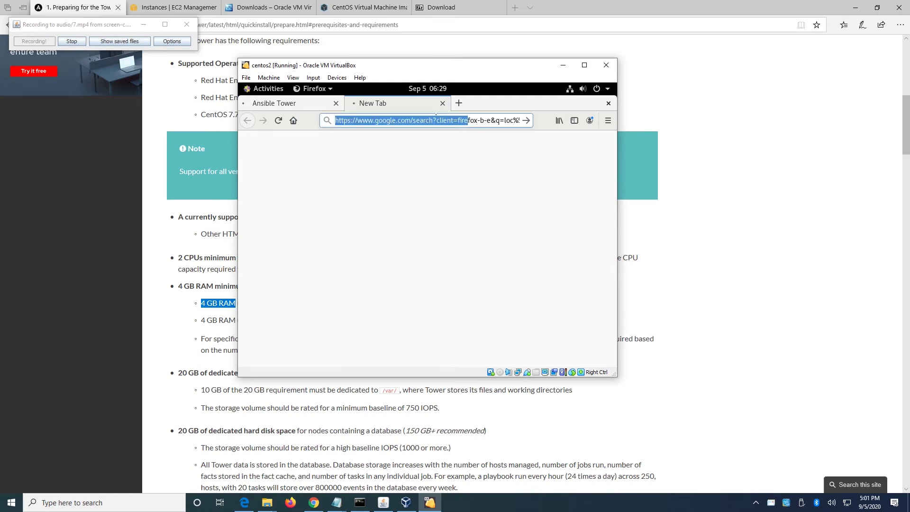
key("Return")
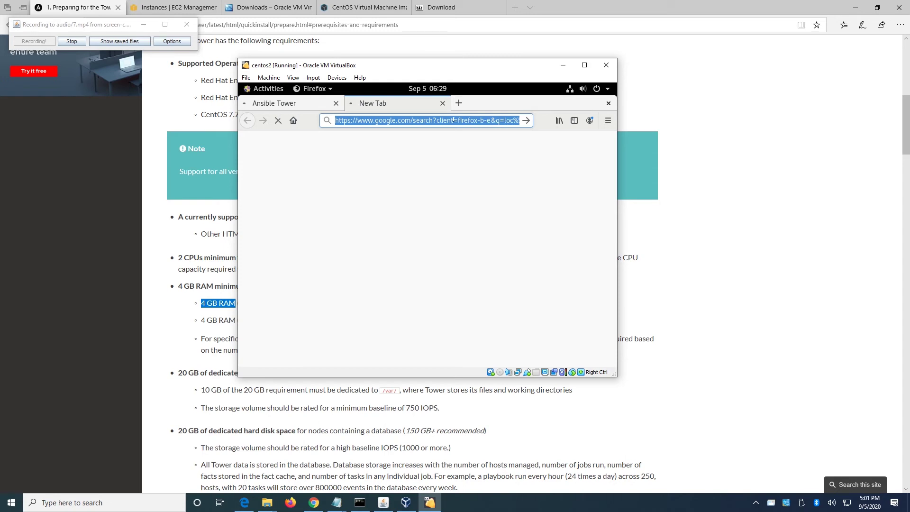
type("localhost/")
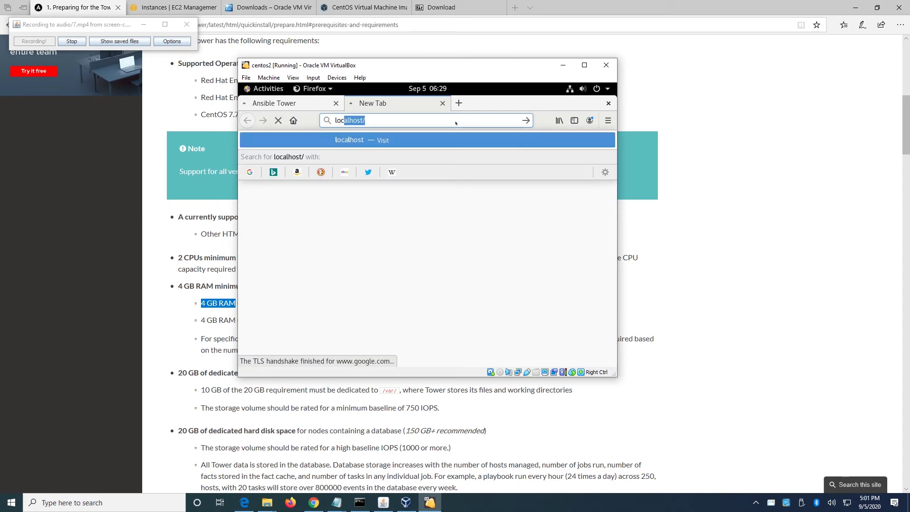
key("Return")
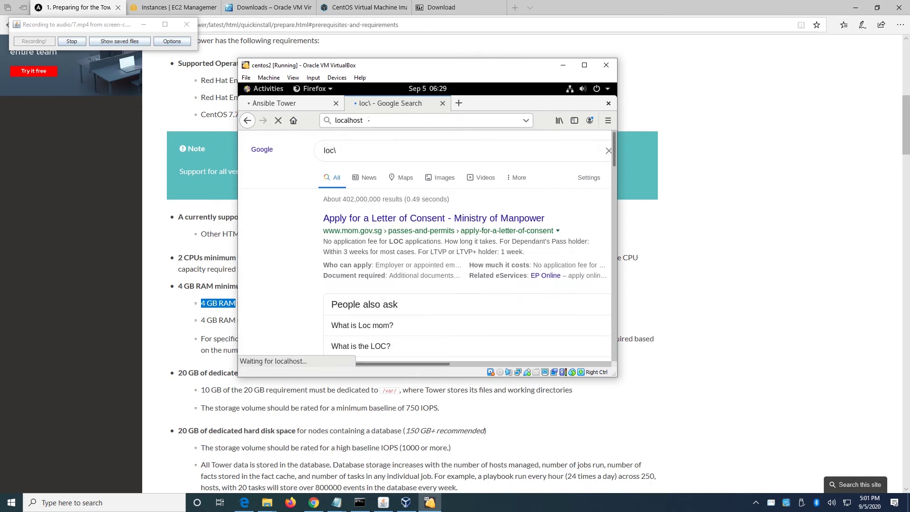
key("Escape")
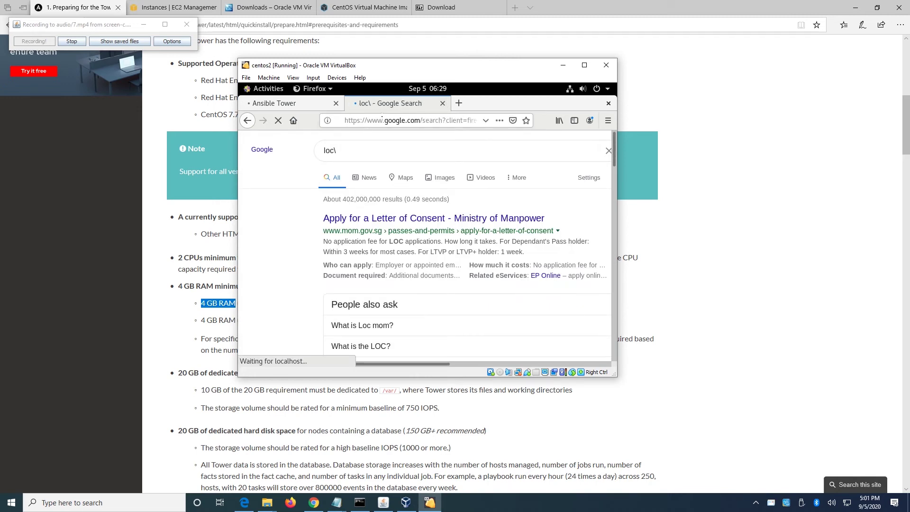
Close the old Tower tab, reload localhost, check the guest terminal, then switch to Edge.
left_click(336, 103)
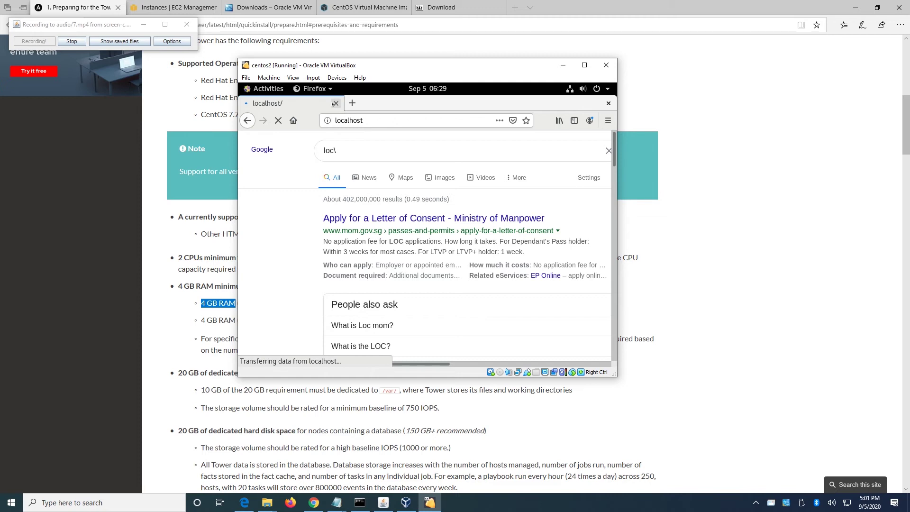
left_click(369, 120)
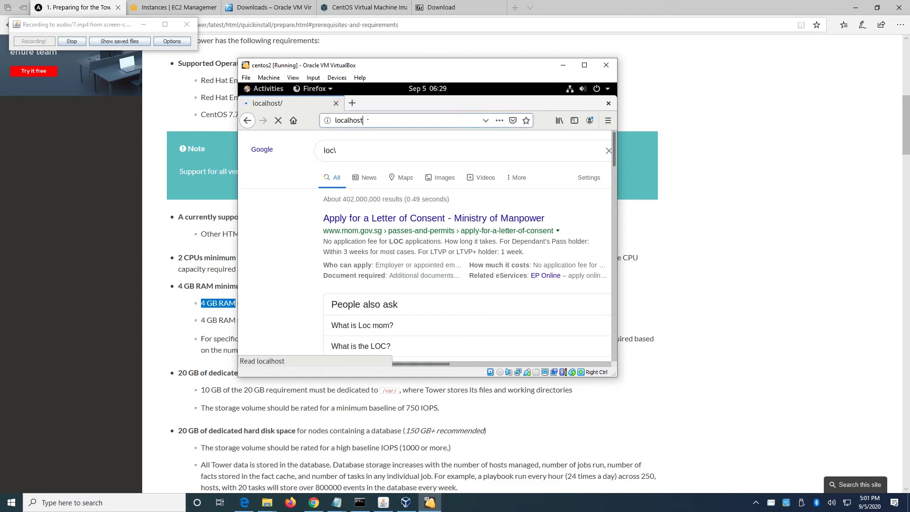
key("Return")
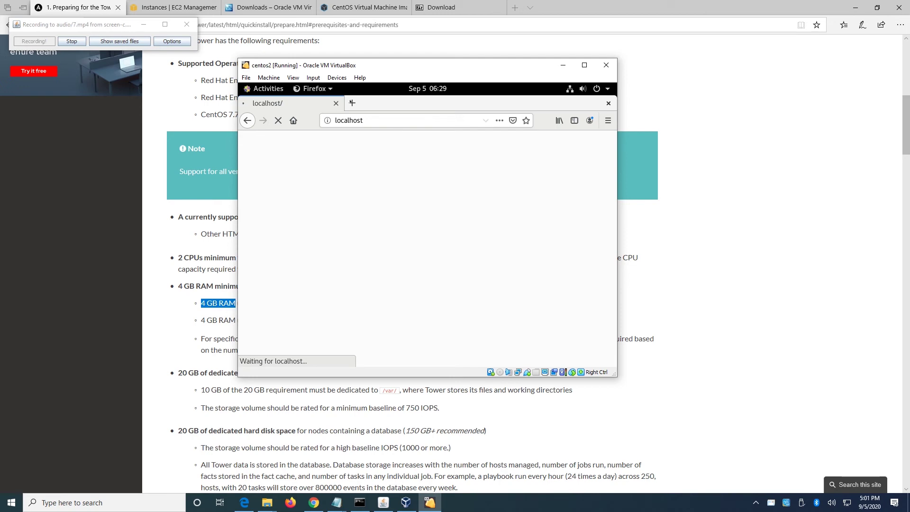
left_click(267, 89)
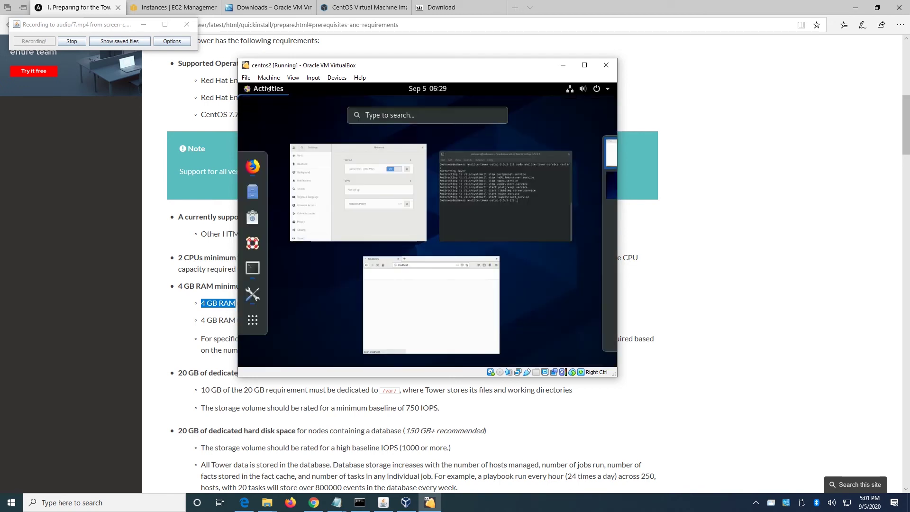
left_click(509, 213)
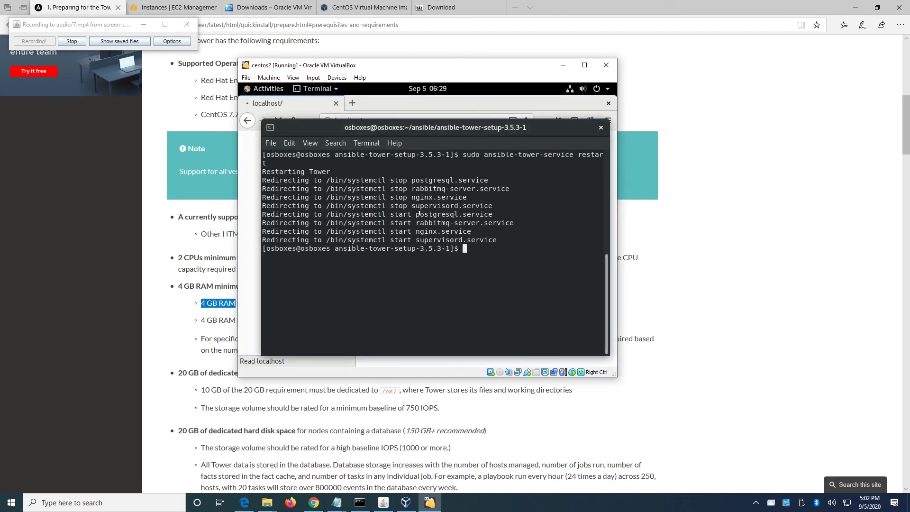
left_click(279, 115)
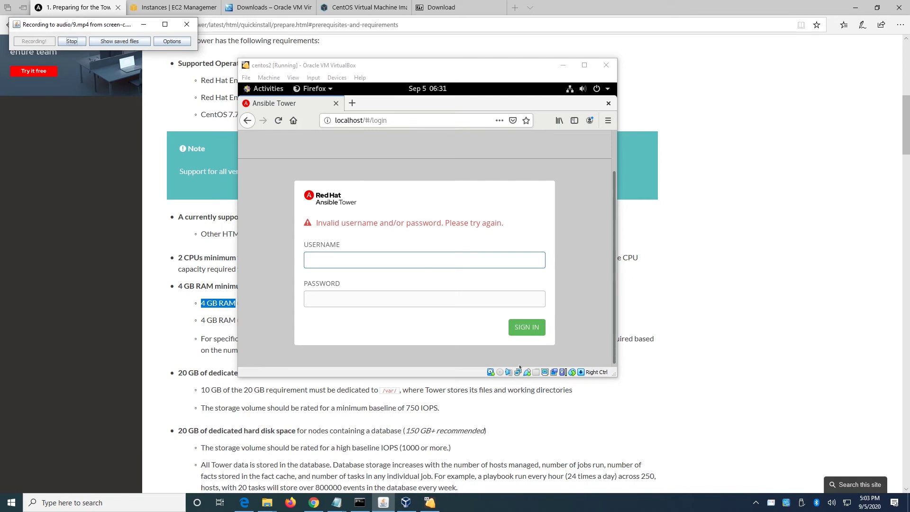
left_click(443, 10)
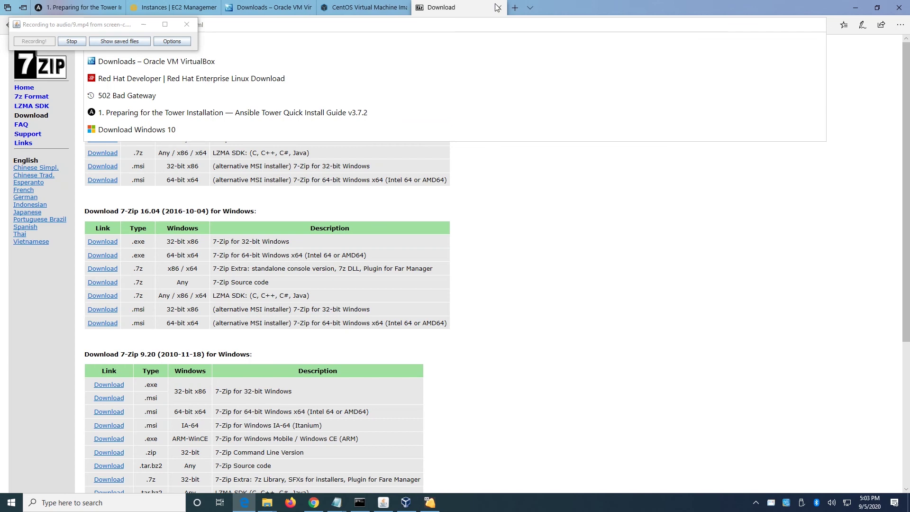
left_click(515, 7)
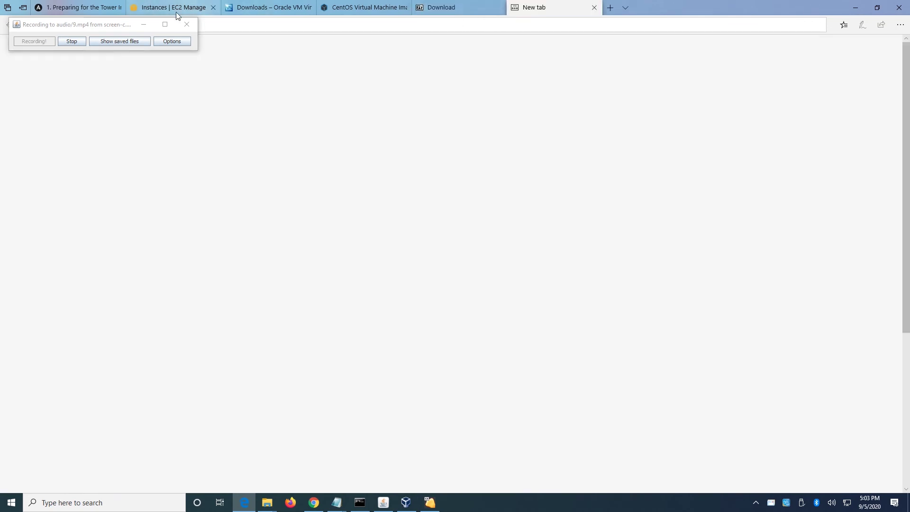
left_click_drag(110, 25, 68, 52)
left_click(133, 24)
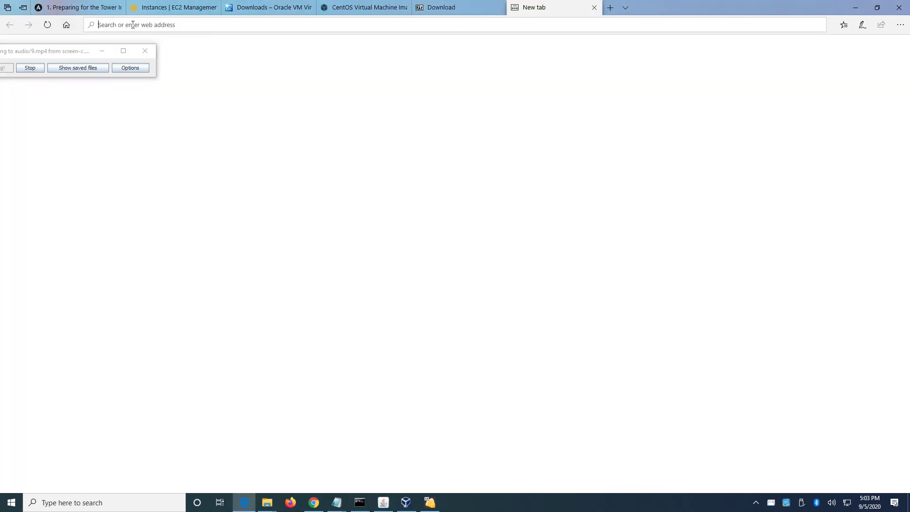
type("localhost/")
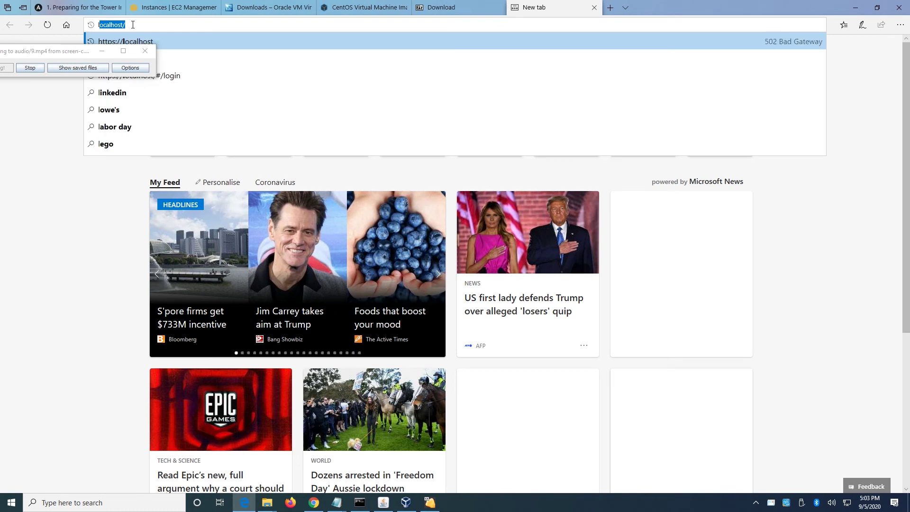
key("Right")
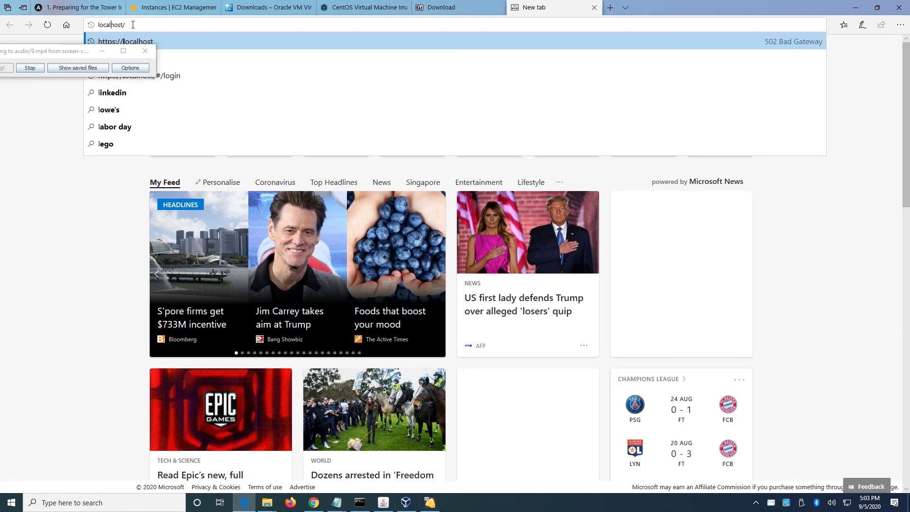
key("Left")
key("Left")
key("Left")
type("https")
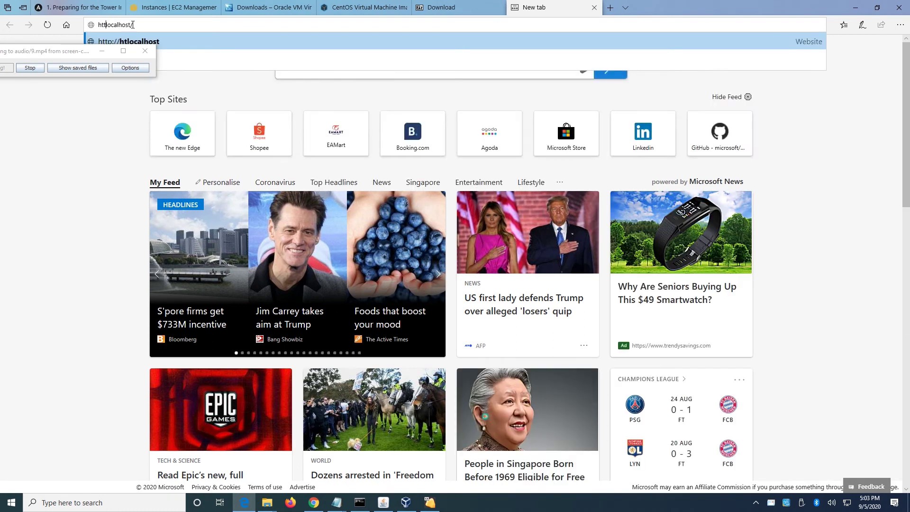
type("://")
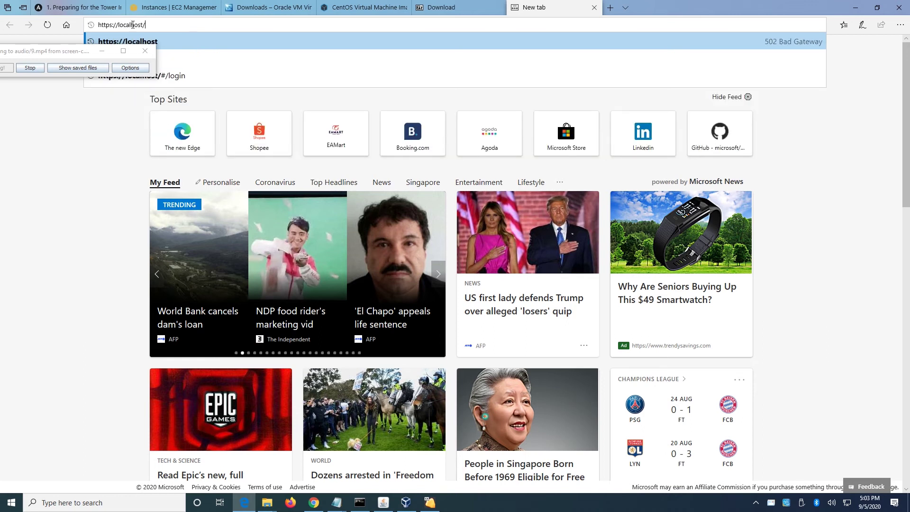
key("Return")
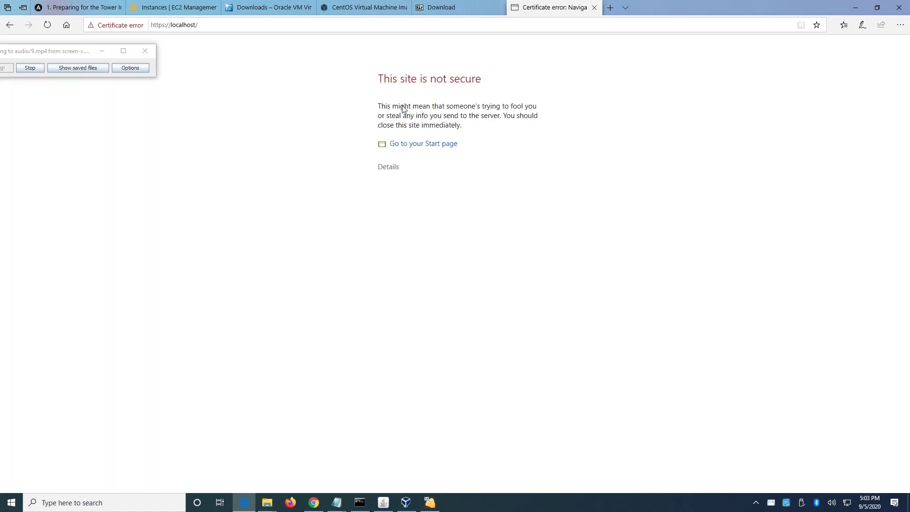
left_click_drag(81, 53, 111, 51)
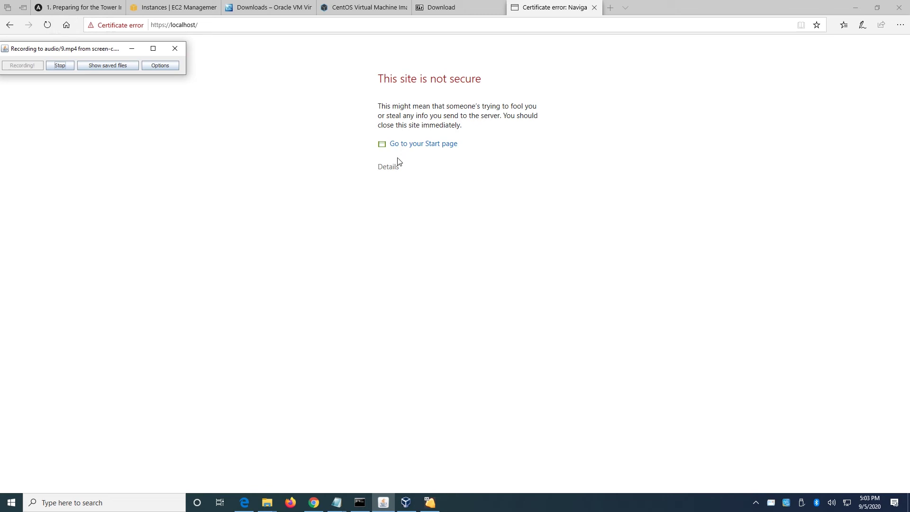
Get past the certificate warning via Details and go on to the Tower site.
left_click(389, 169)
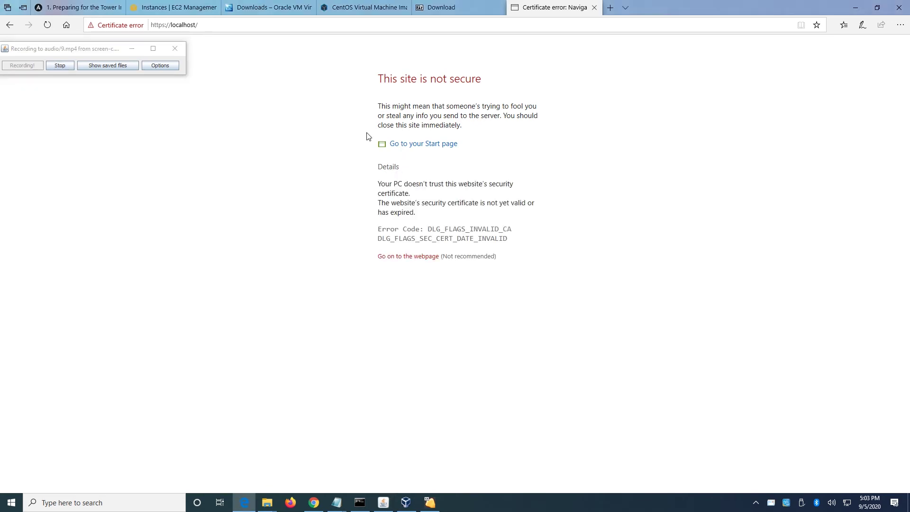
left_click(392, 168)
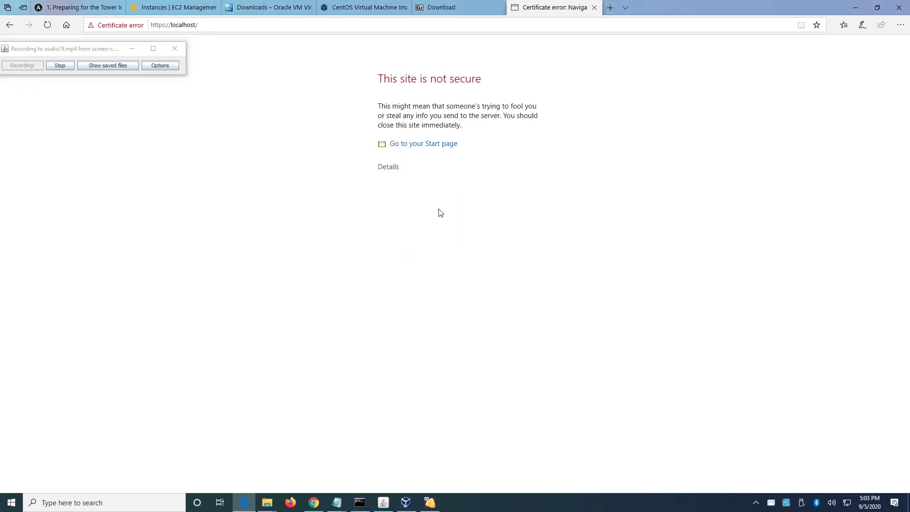
left_click(390, 171)
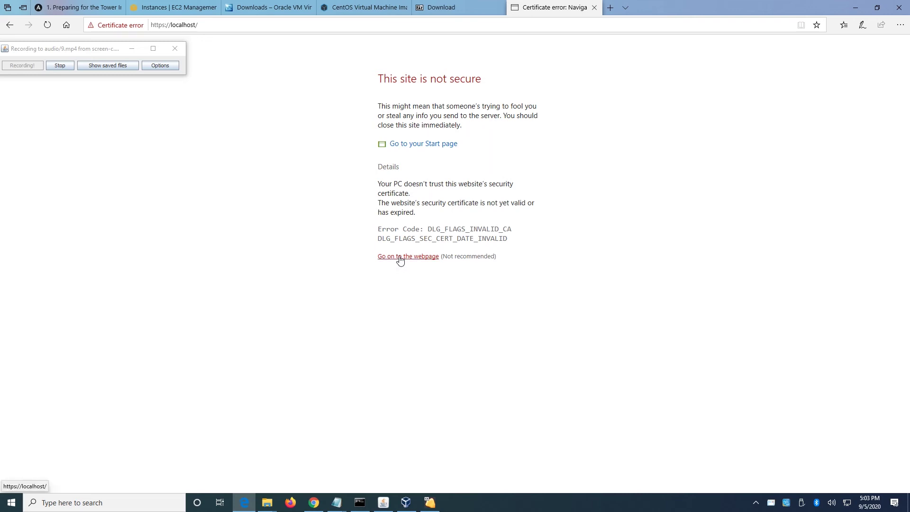
left_click(401, 258)
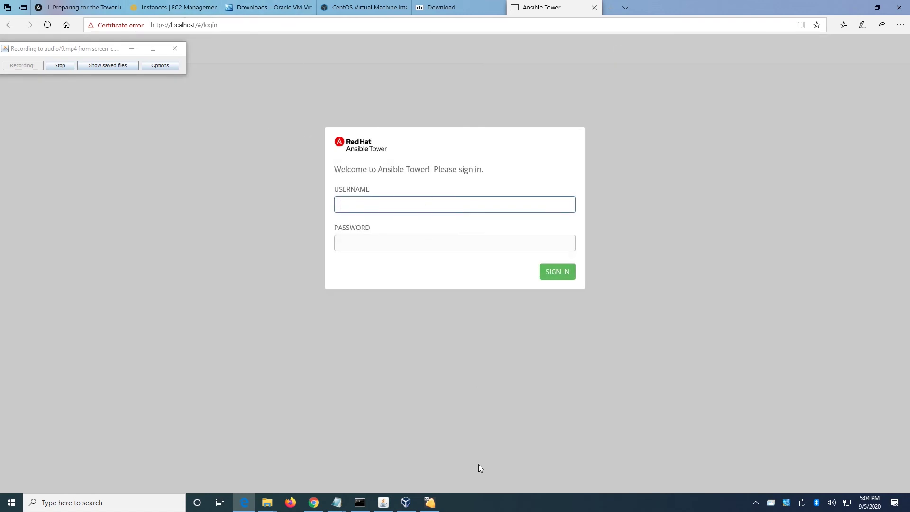
Sign in to Ansible Tower with the admin credentials.
left_click(430, 503)
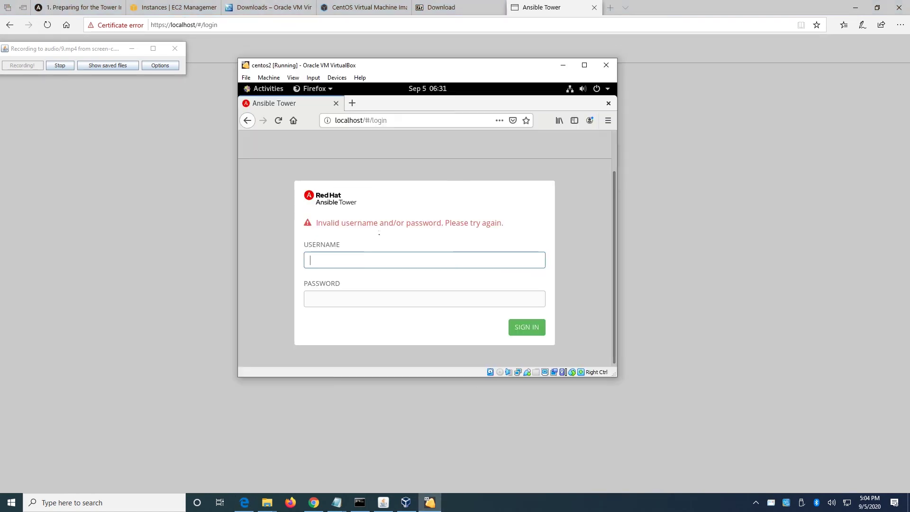
key("super")
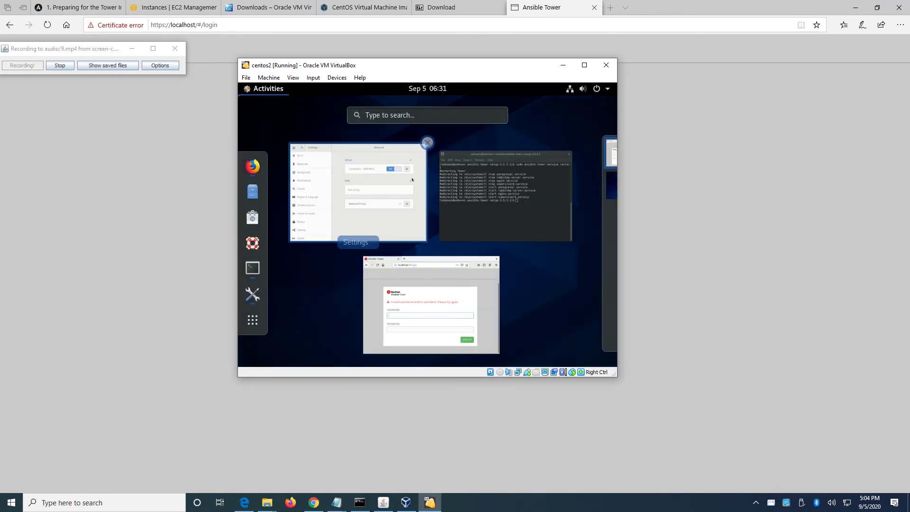
left_click(556, 7)
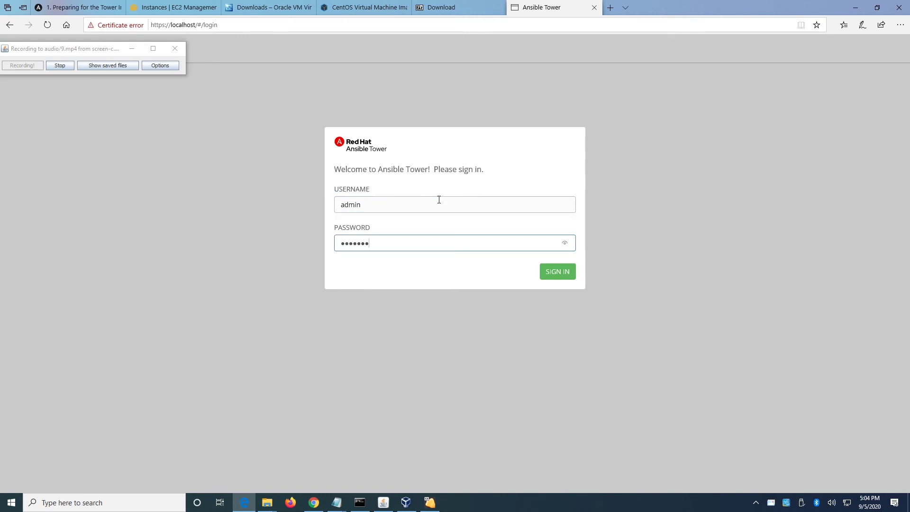
left_click(567, 271)
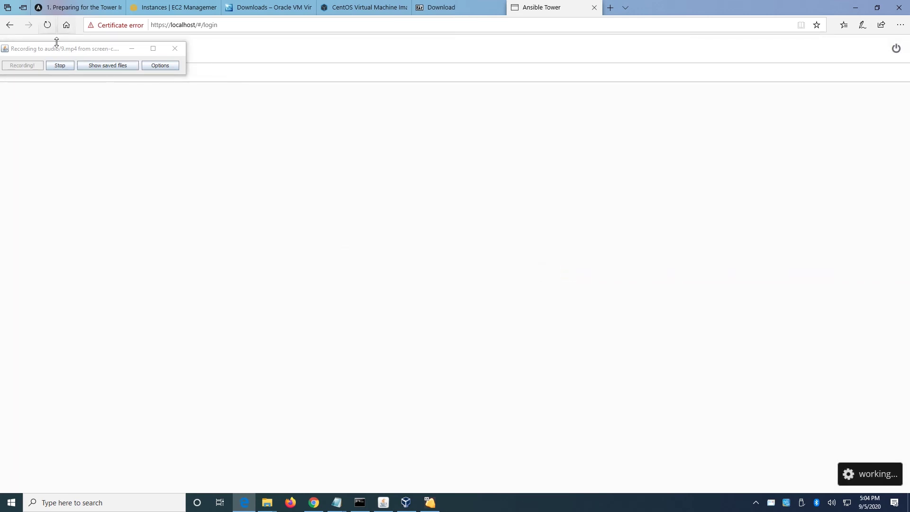
left_click_drag(56, 53, 51, 70)
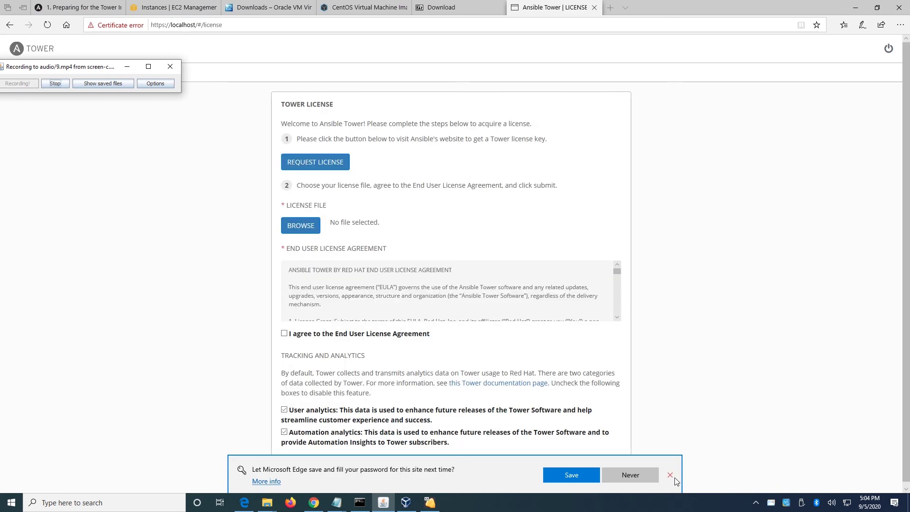
Dismiss the save-password prompt and load the Tower license .txt file via BROWSE.
left_click(673, 476)
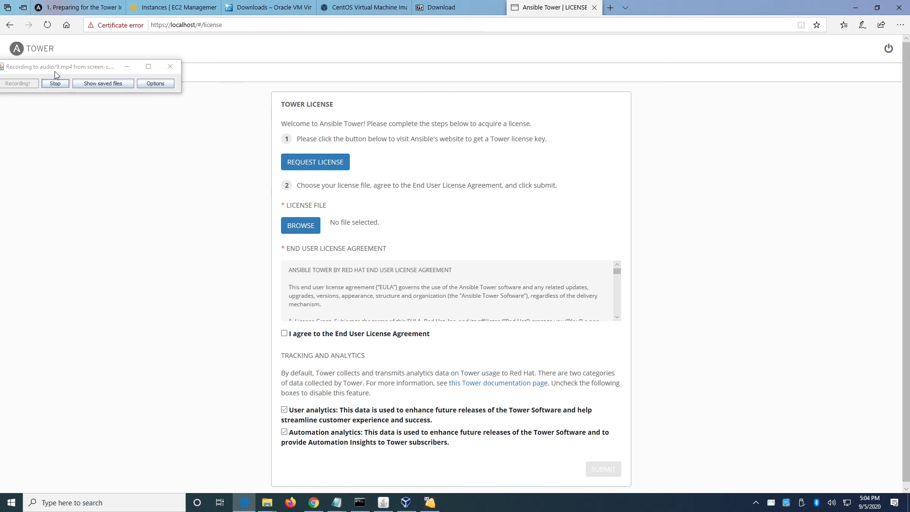
left_click_drag(52, 67, 99, 72)
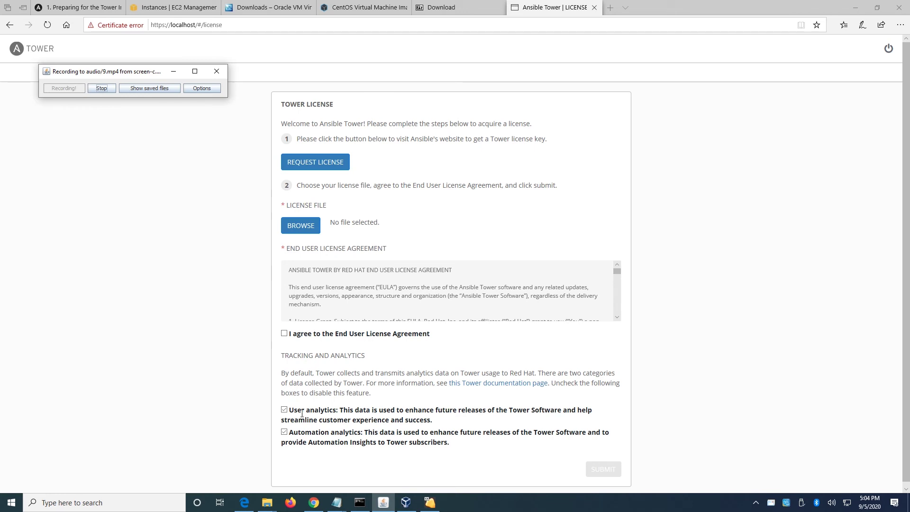
left_click(304, 229)
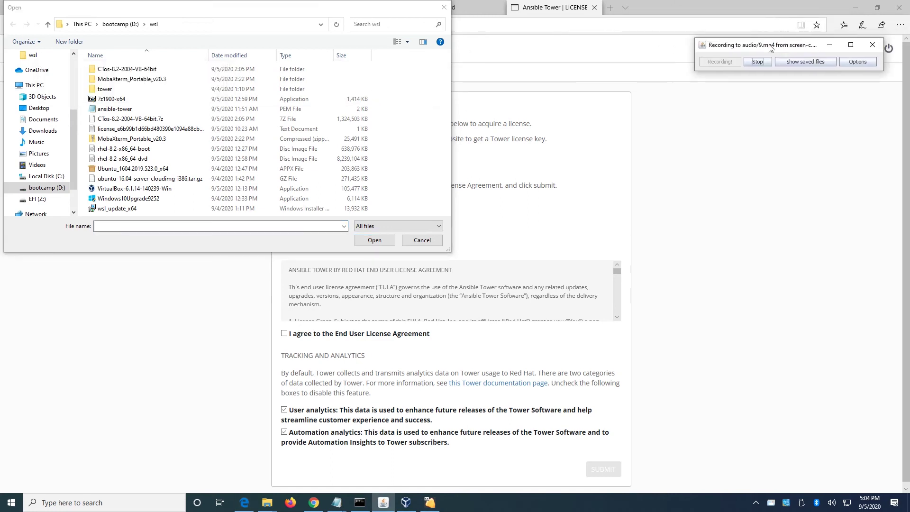
left_click(156, 129)
left_click(374, 241)
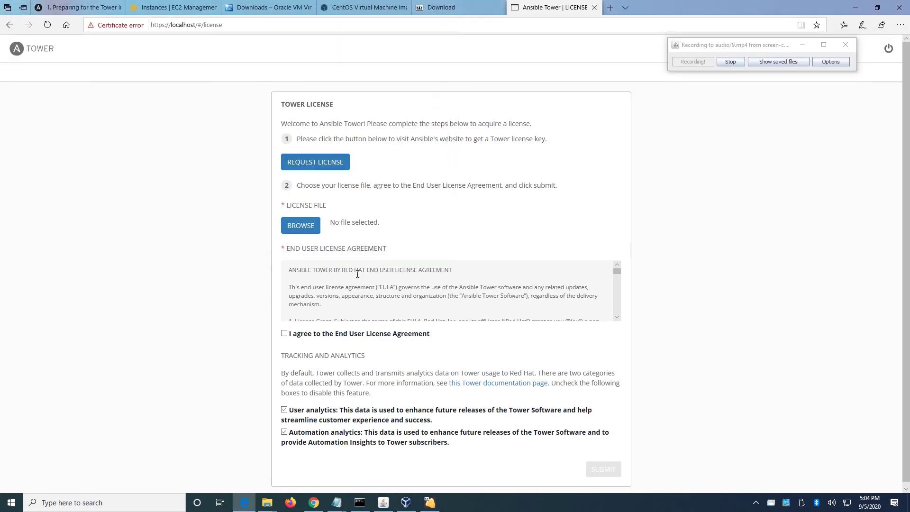
Accept the EULA, opt out of User and Automation analytics, and submit.
left_click(284, 334)
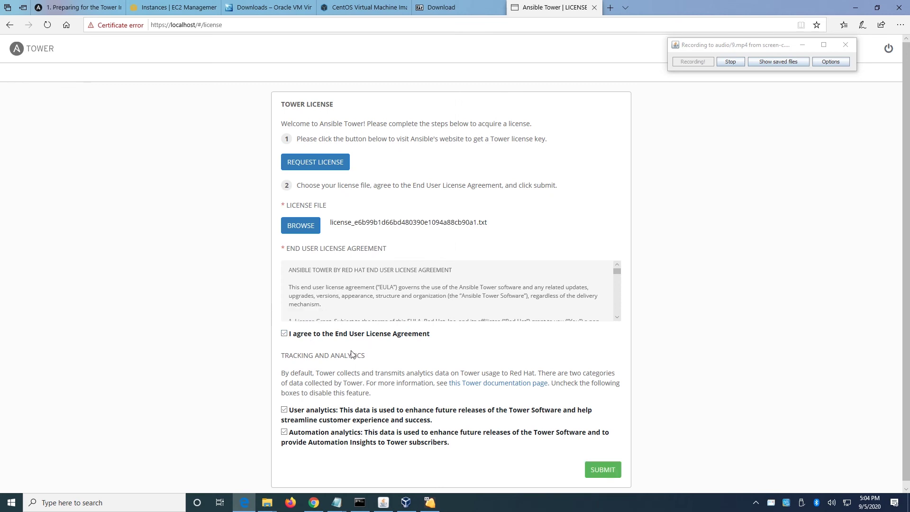
left_click(284, 411)
left_click(284, 433)
scroll(474, 451, "down", 1)
left_click(605, 466)
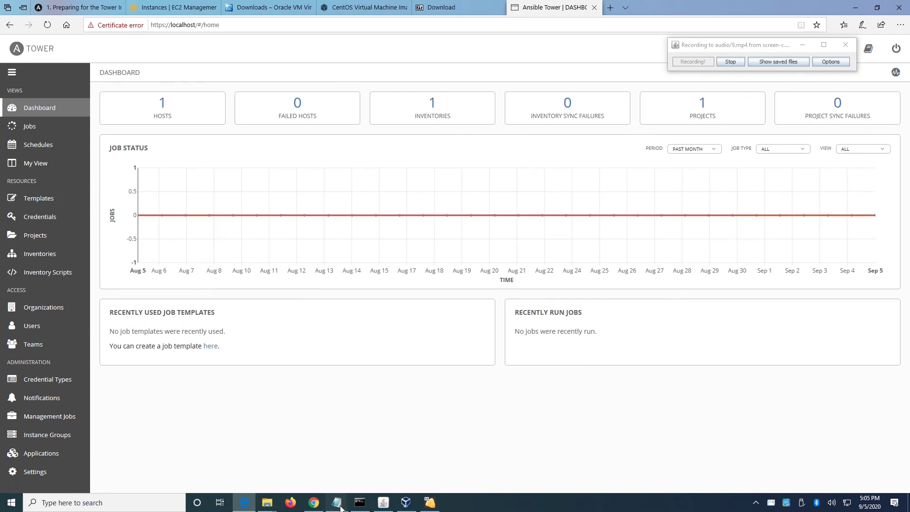
Open the vboxtitle notes, mark the 'Ansible adhoc ping test' step, then minimize Notepad.
mouse_move(341, 507)
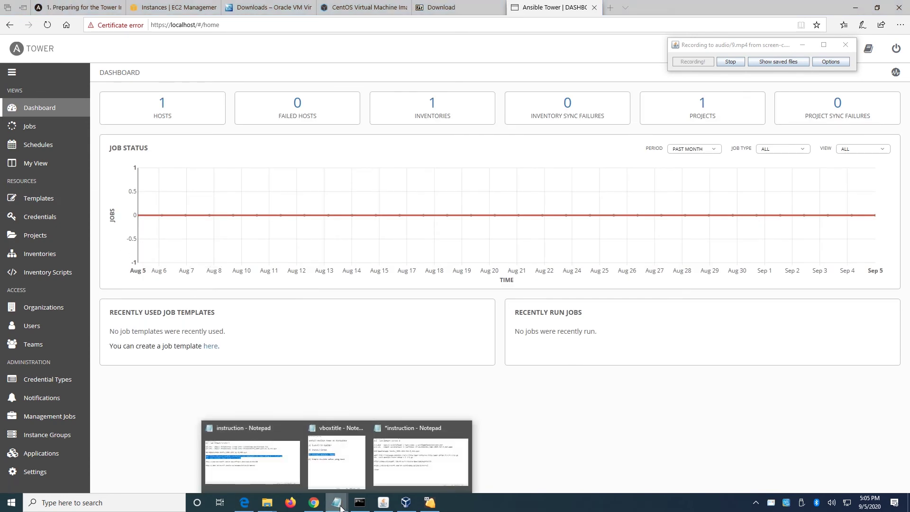
left_click(344, 470)
left_click(334, 290)
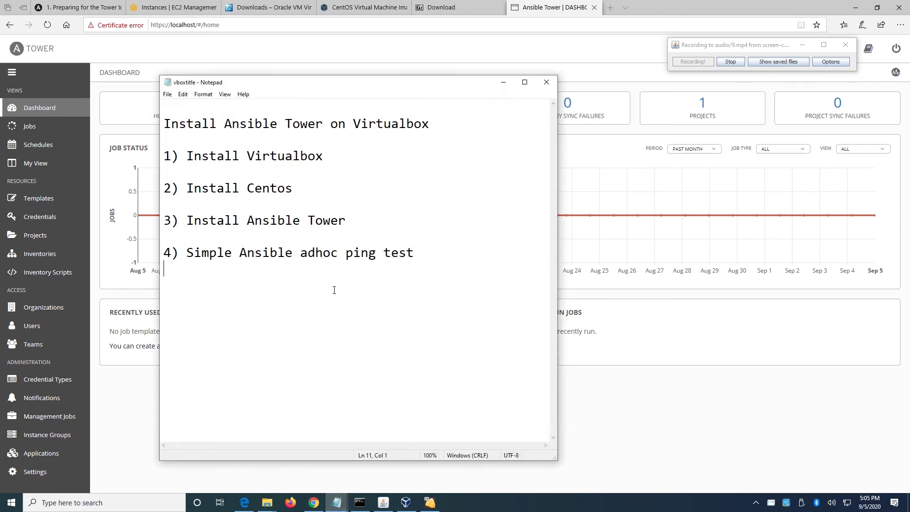
left_click(423, 257)
left_click(164, 255, "shift")
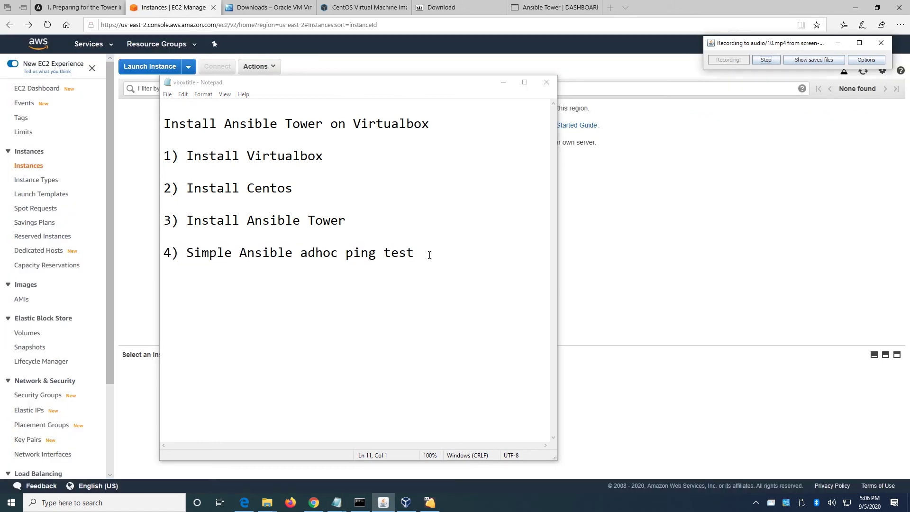
left_click_drag(416, 256, 241, 257)
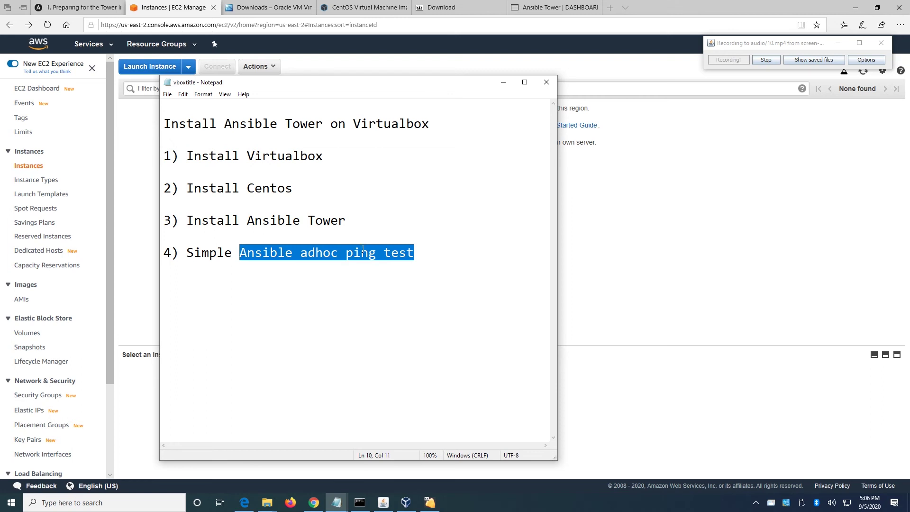
left_click(699, 220)
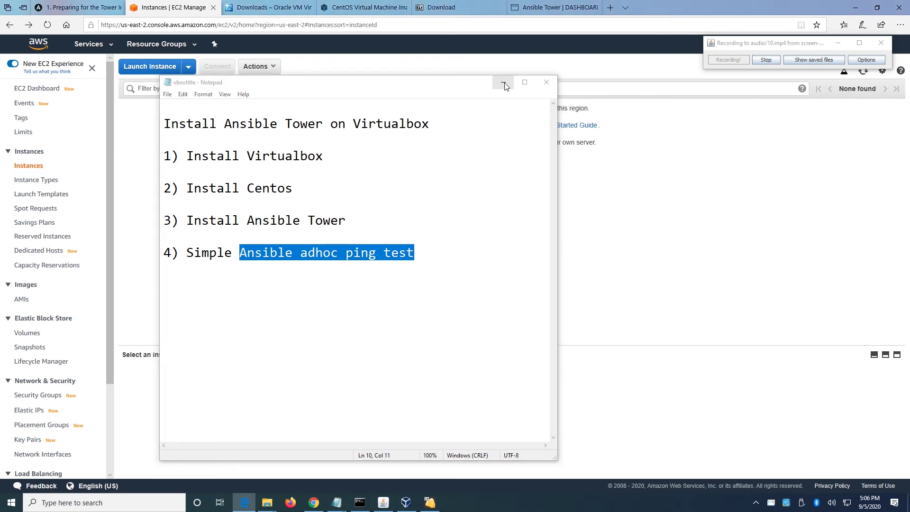
left_click(504, 84)
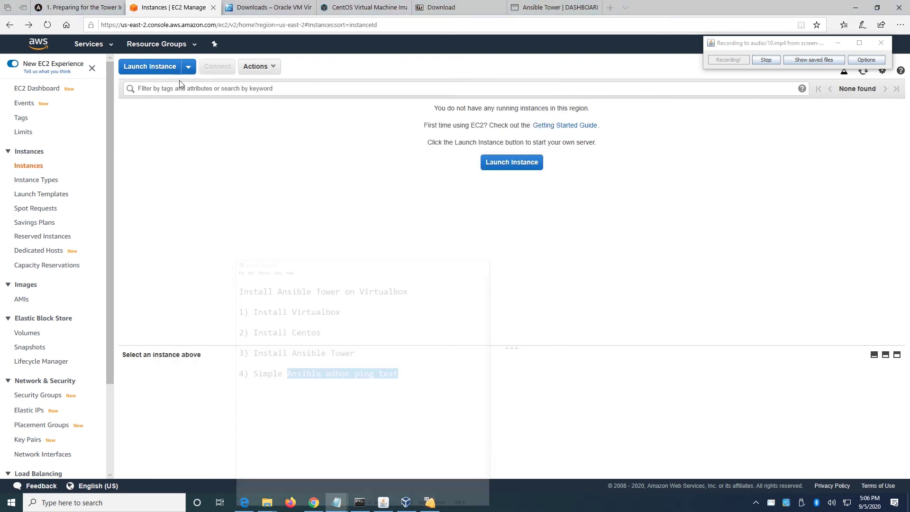
Start an instance launch with the Amazon Linux 2 AMI and jump ahead to review.
left_click(152, 71)
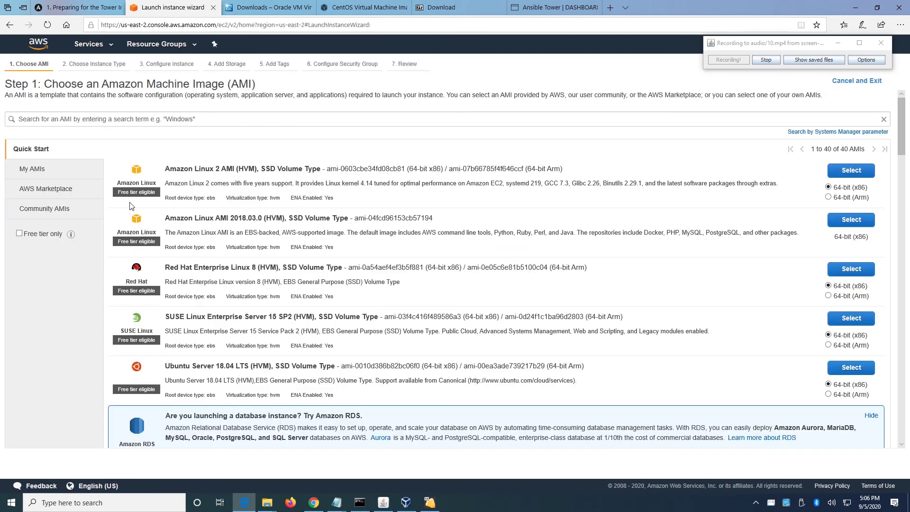
left_click_drag(119, 192, 142, 200)
left_click(841, 173)
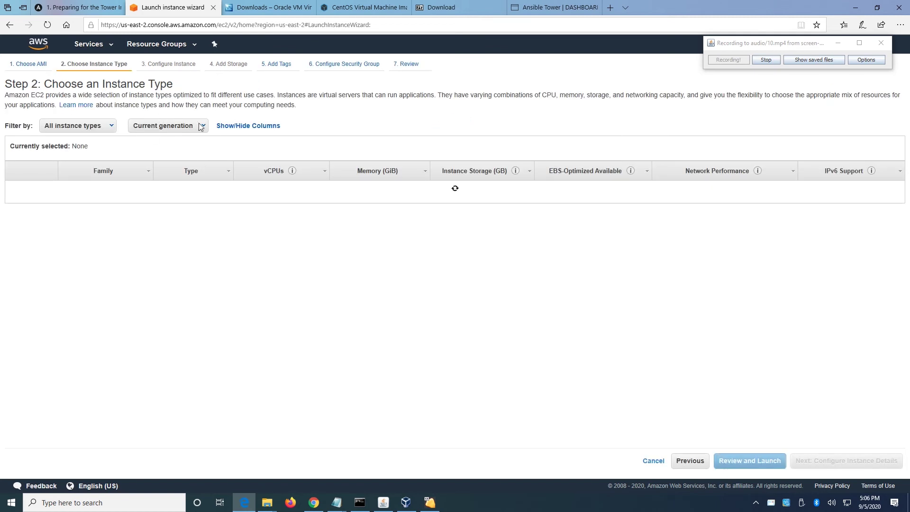
mouse_move(218, 219)
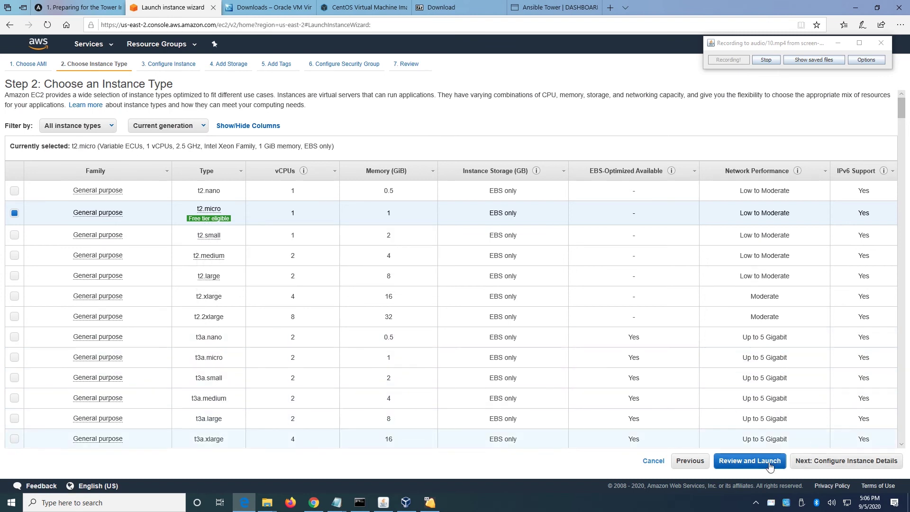
left_click(750, 463)
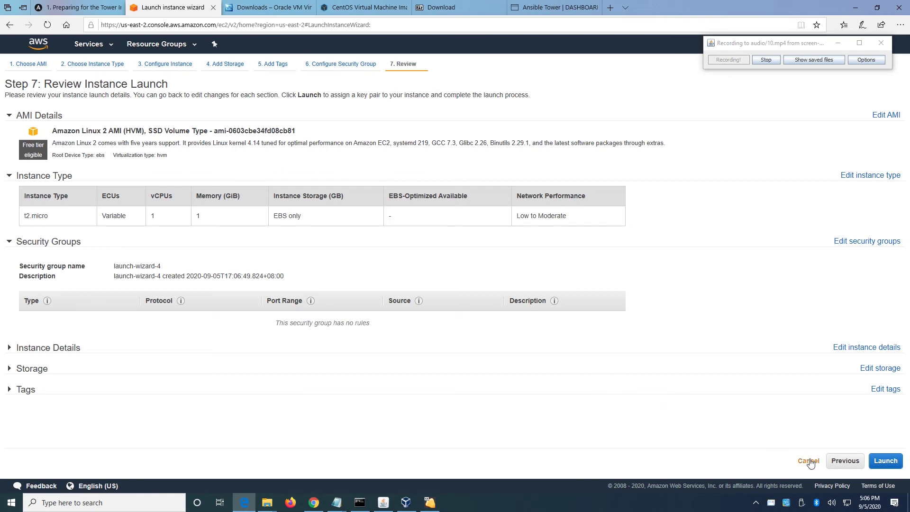
Step back through security group, tags and storage, then return to EC2 via Services.
left_click(844, 466)
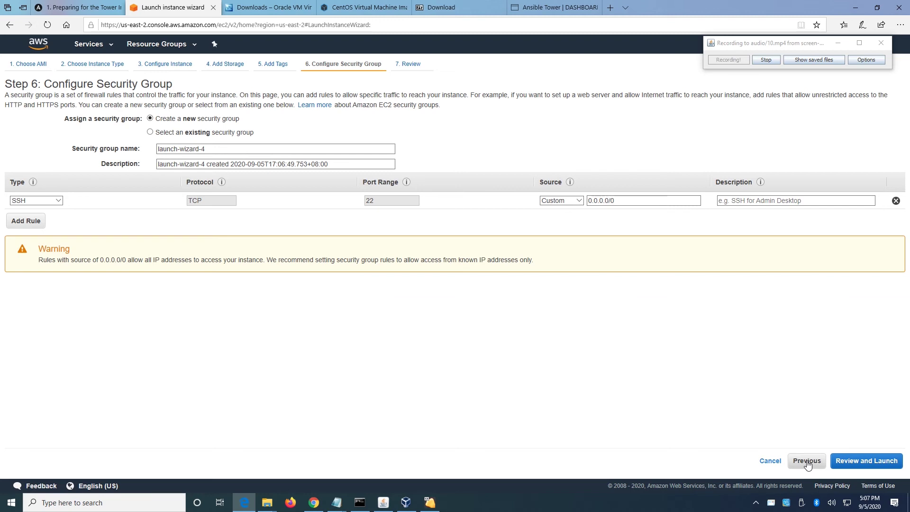
left_click(808, 463)
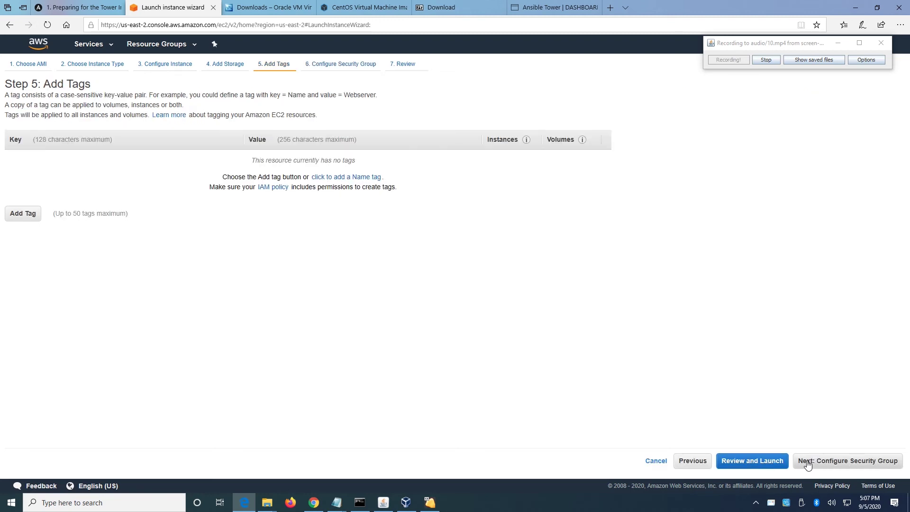
left_click(690, 462)
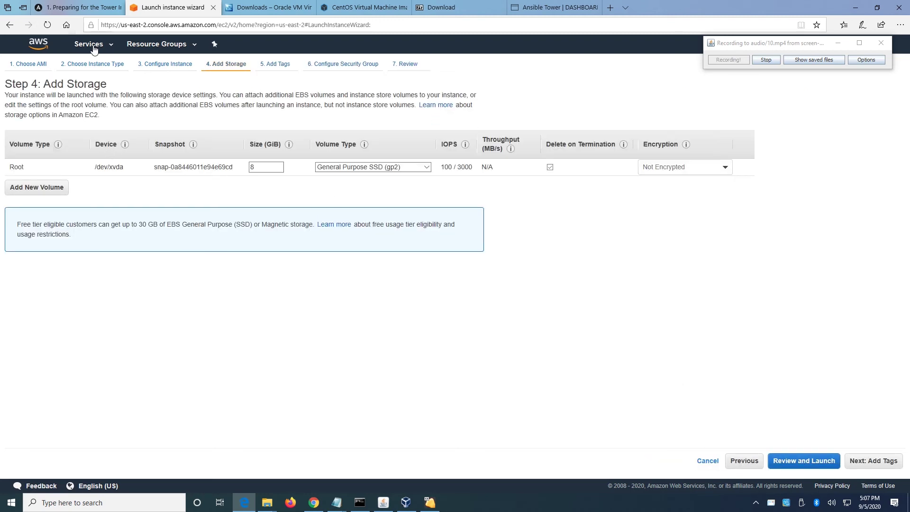
left_click(94, 45)
left_click(148, 119)
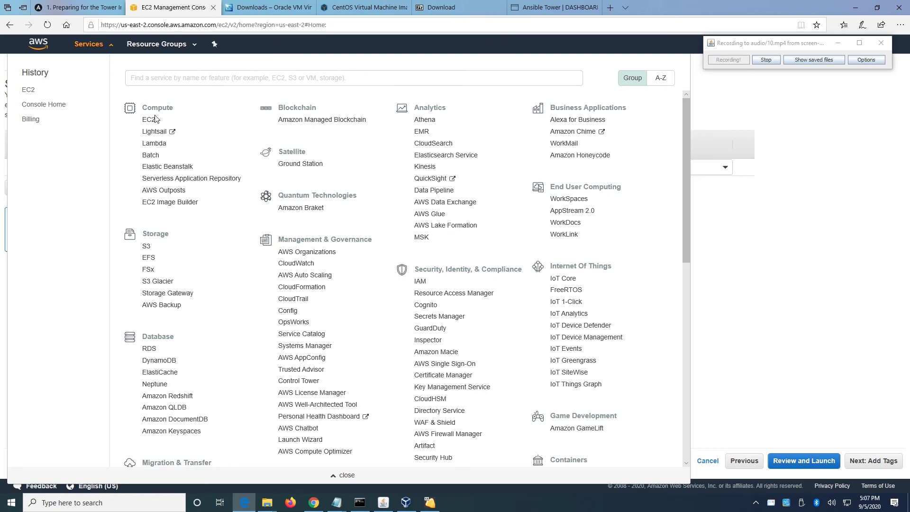
Launch an Amazon Linux 2 t2.micro instance, keeping default details, storage and tags, through to security group.
left_click(697, 204)
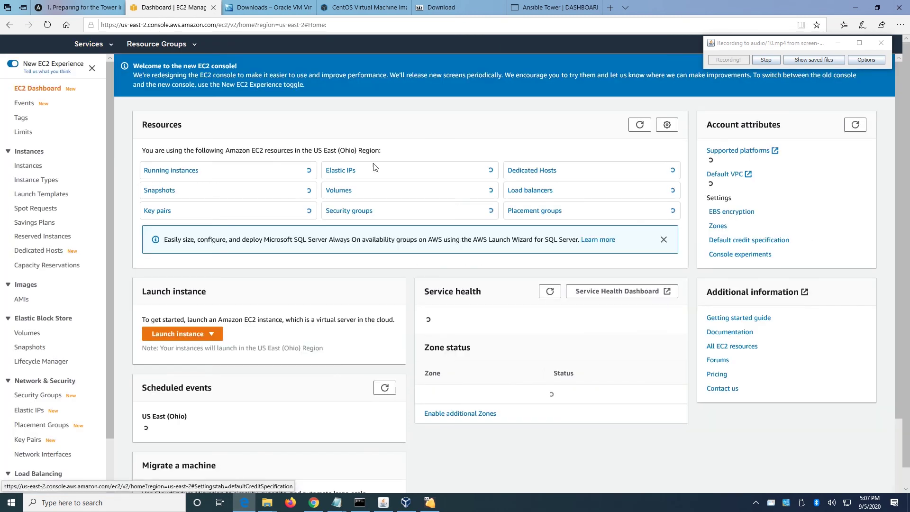
left_click(182, 174)
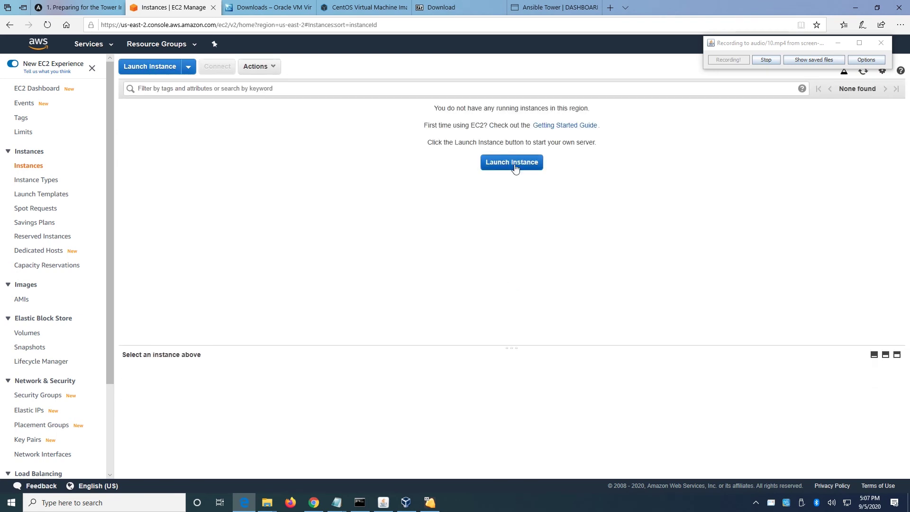
left_click(515, 163)
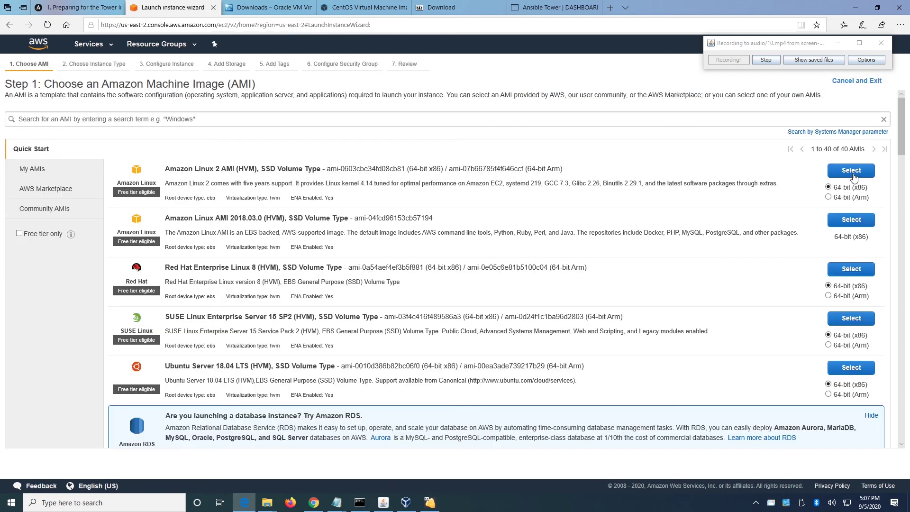
left_click(851, 172)
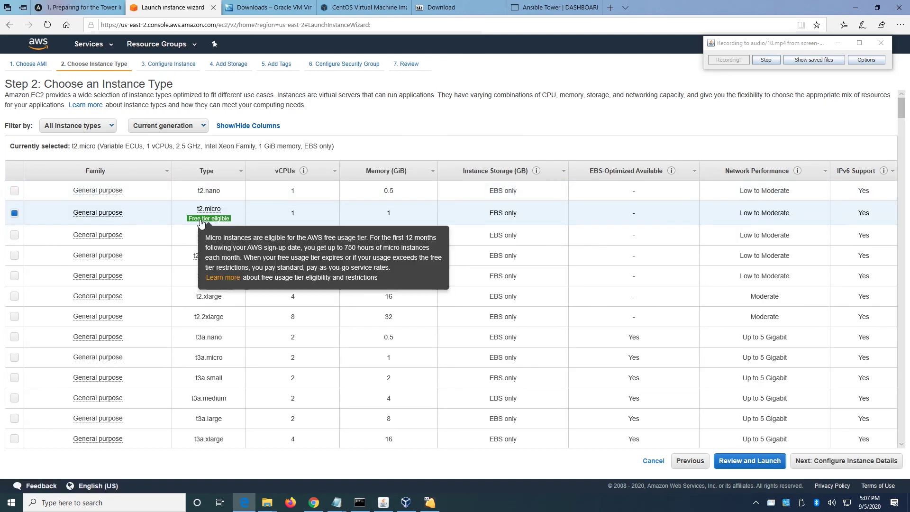
left_click(833, 466)
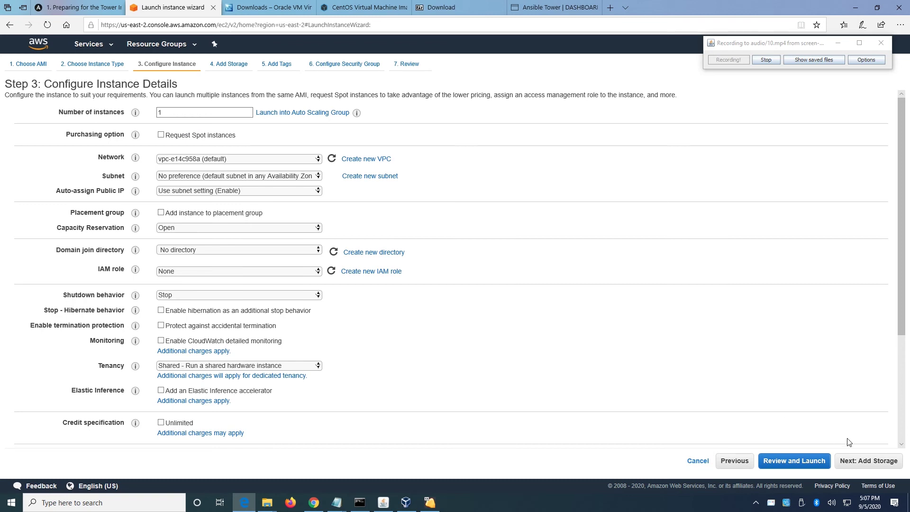
left_click(868, 465)
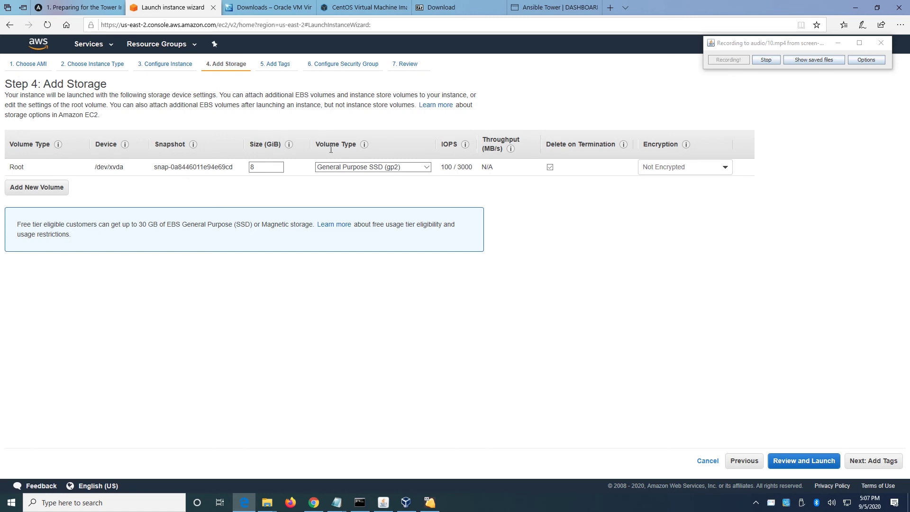
left_click(866, 466)
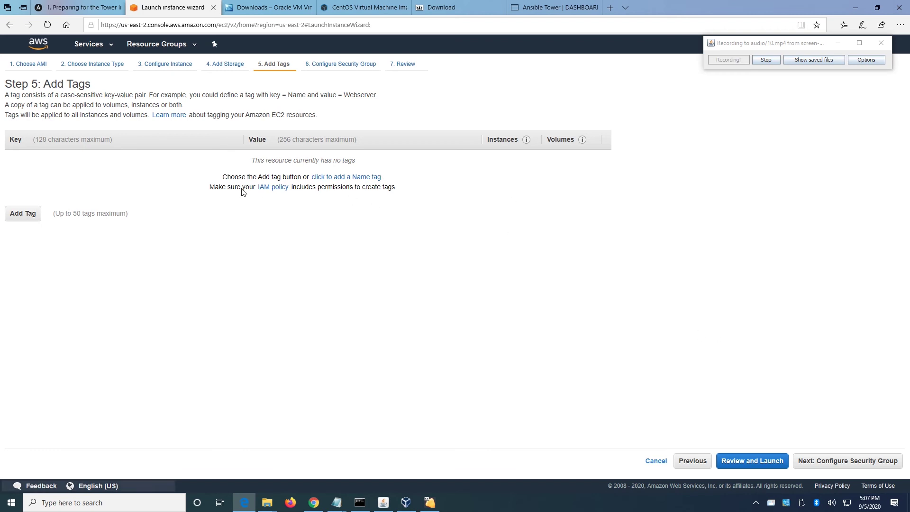
left_click(851, 466)
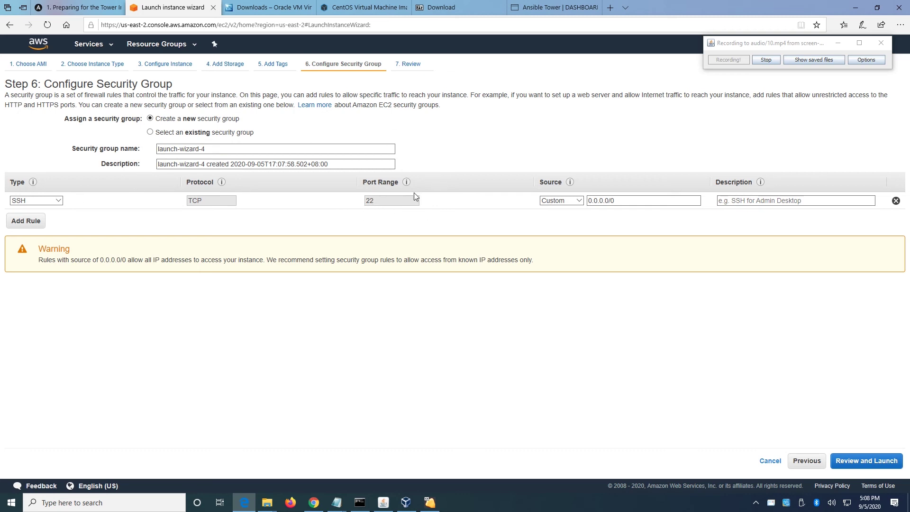
left_click(386, 166)
Review and launch the instance, choosing to create a new key pair.
left_click(875, 467)
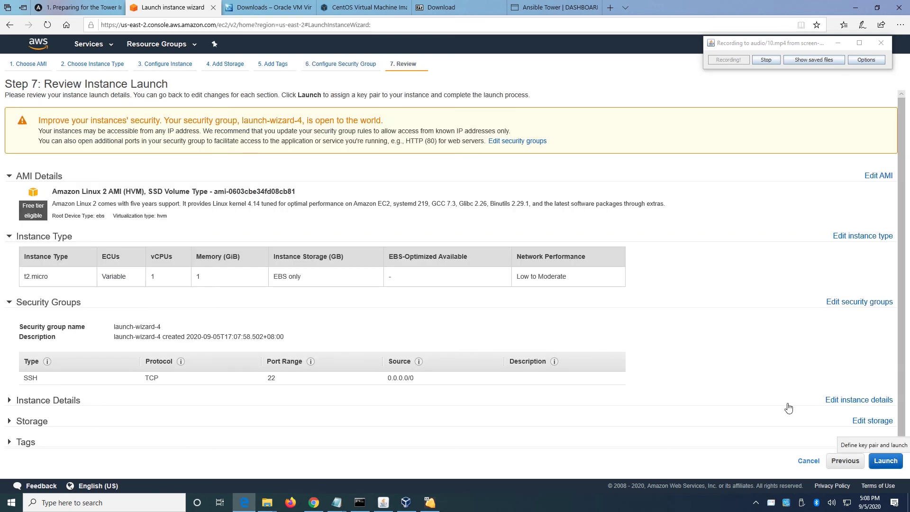
left_click(886, 461)
left_click(471, 278)
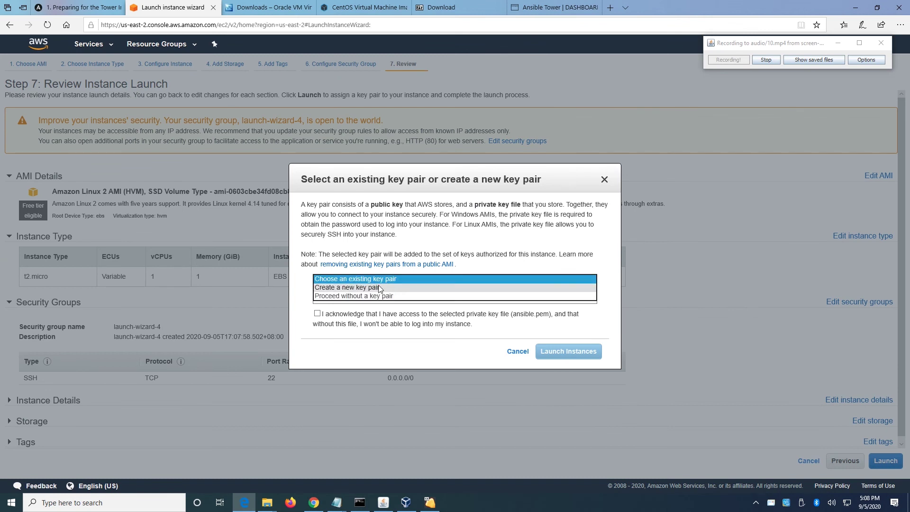
left_click(361, 288)
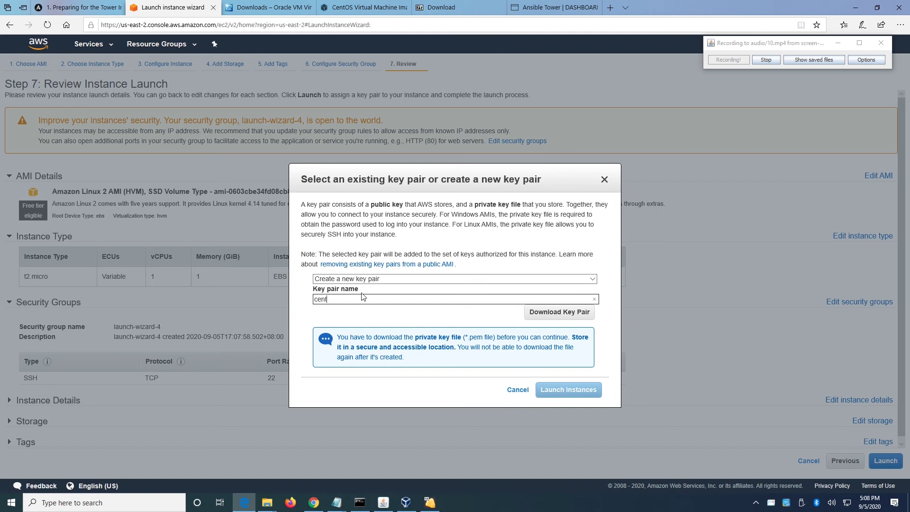
Download the centos key pair and save it as centos.pem.
left_click(566, 315)
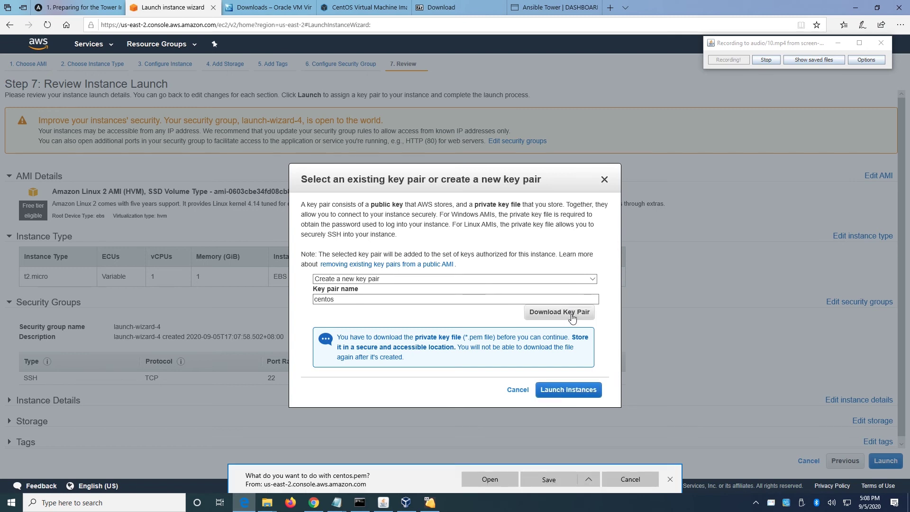
left_click(589, 479)
left_click(582, 465)
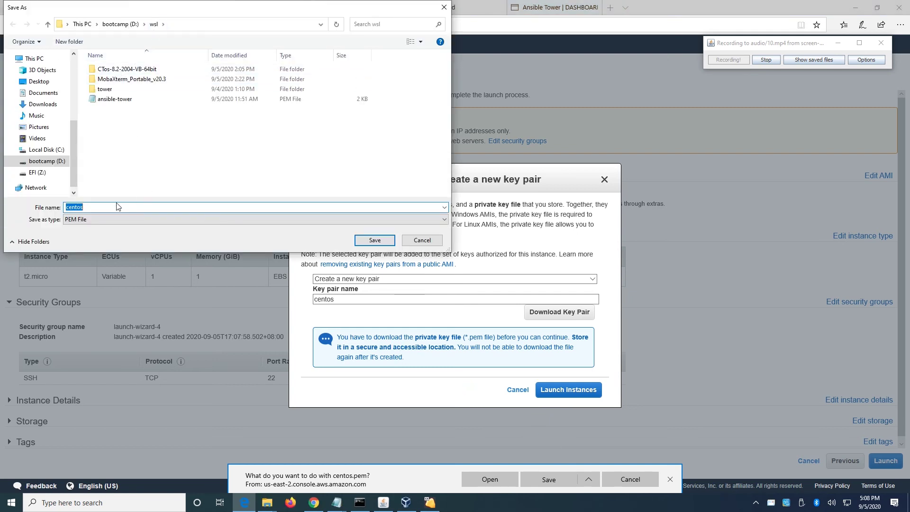
left_click(378, 241)
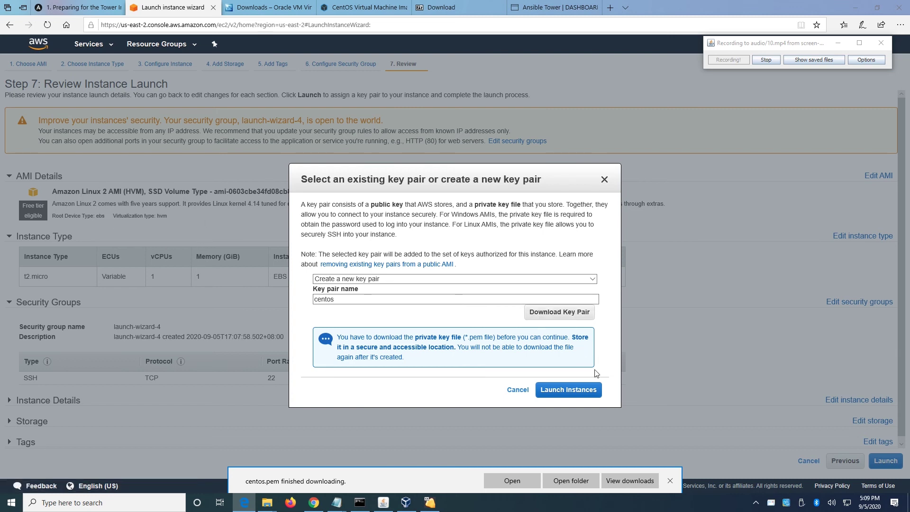
Launch the t2.micro EC2 instance and copy its public IP 18.224.153.210.
left_click(567, 391)
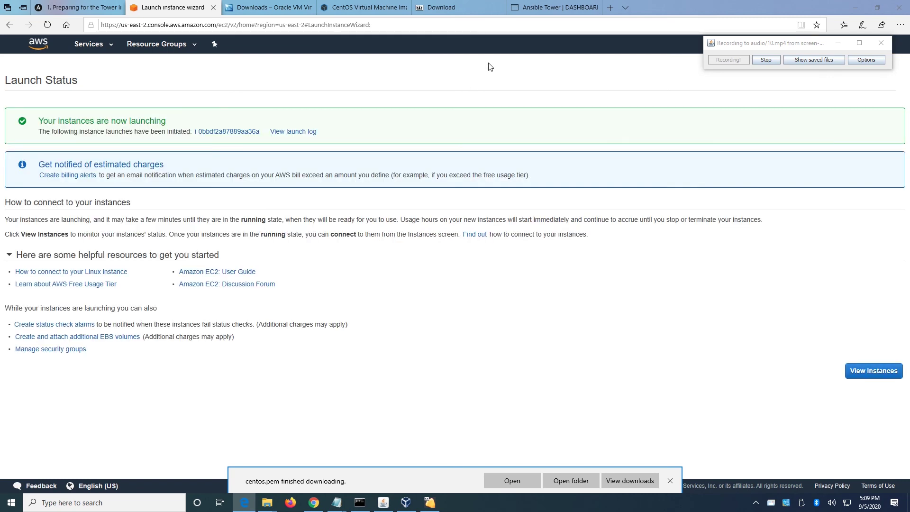
left_click(857, 374)
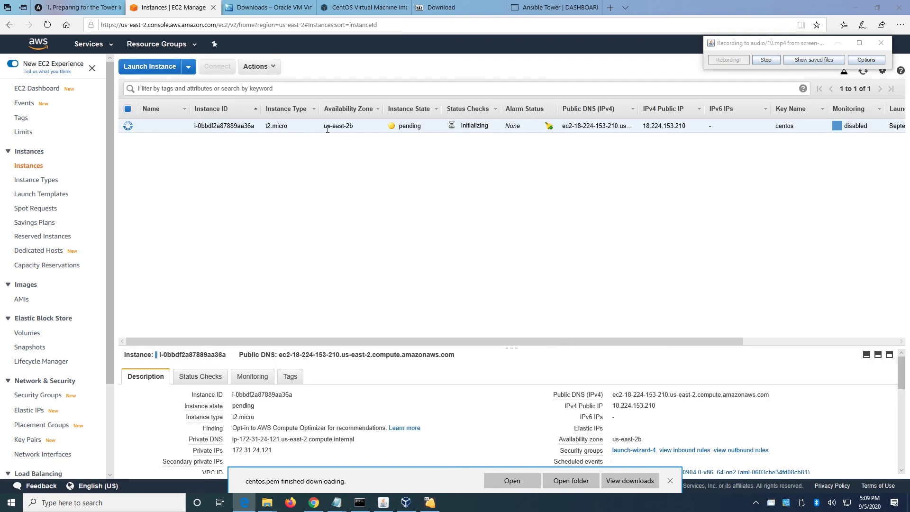
mouse_move(661, 412)
left_click(663, 406)
left_click(539, 7)
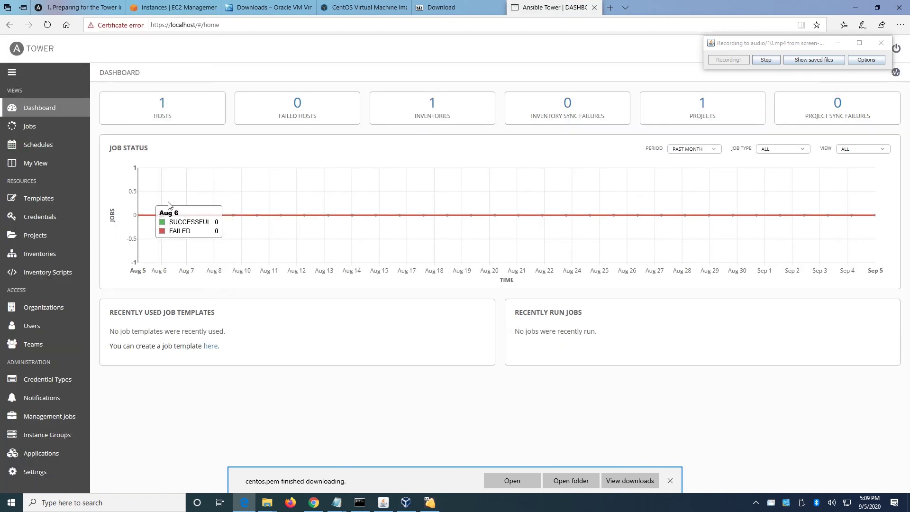
Save a new standard inventory named 'centos' and view its empty Hosts tab.
left_click(45, 255)
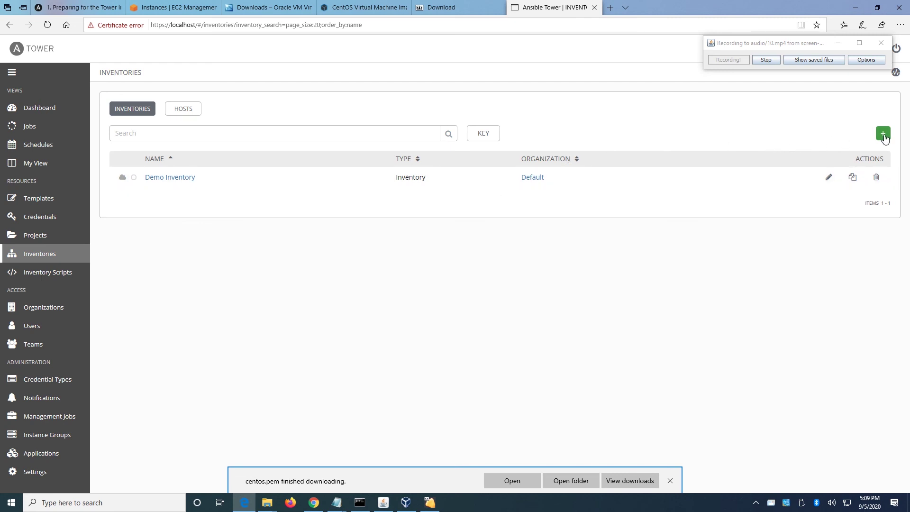
left_click(883, 133)
left_click(832, 151)
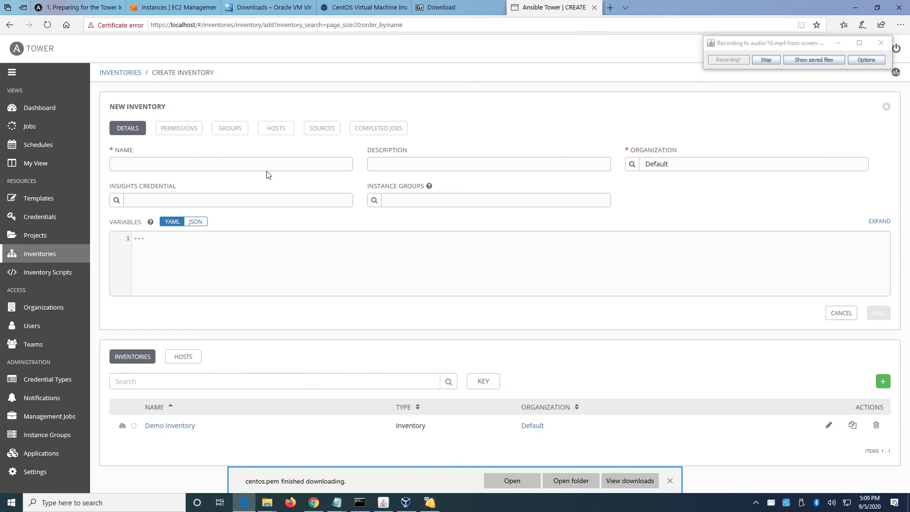
type("cent")
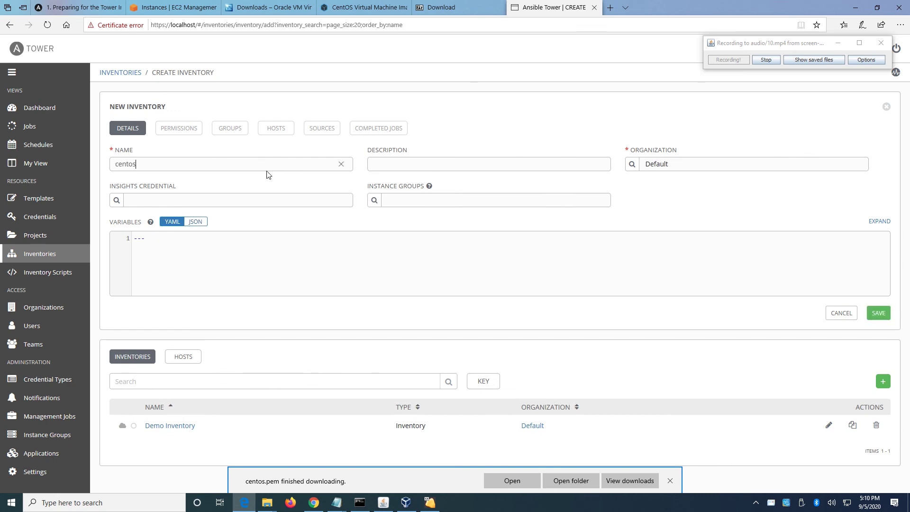
type("os")
left_click_drag(137, 164, 74, 157)
left_click(882, 316)
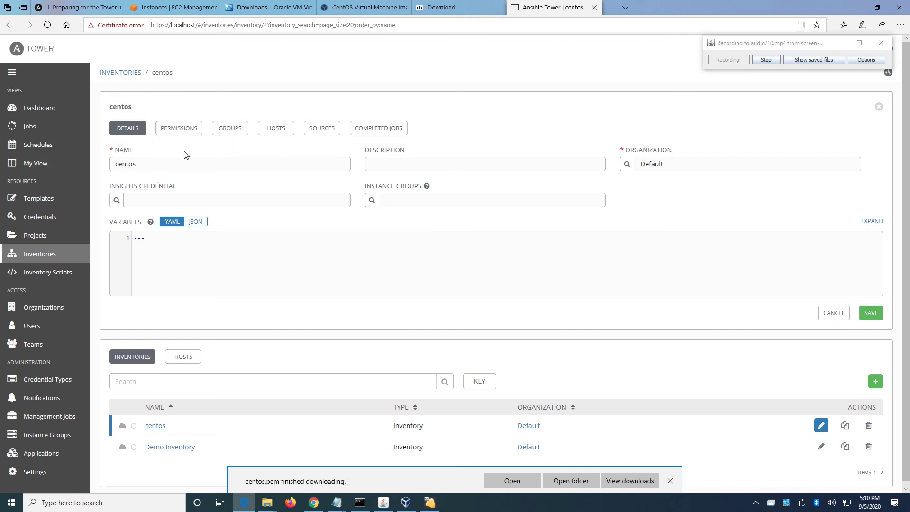
left_click(273, 133)
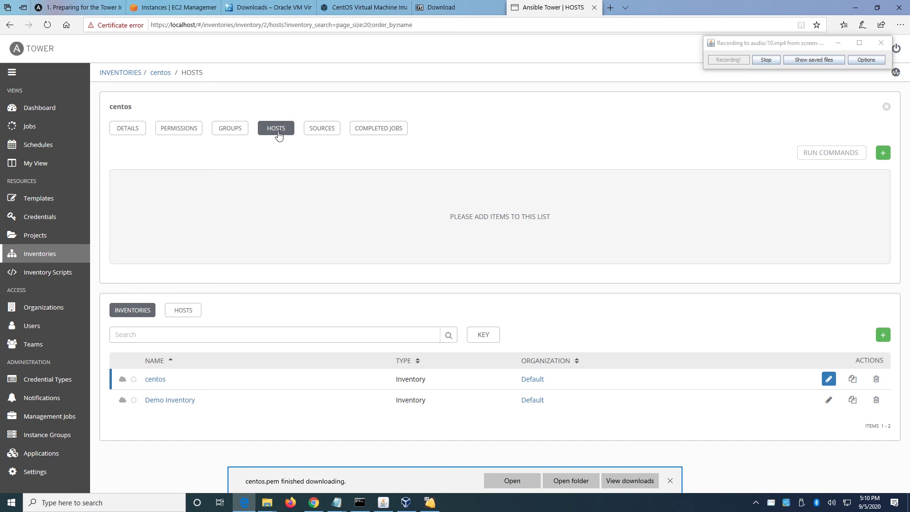
Start a new host named 'aws' and type 'ansible_host:' in its variables.
left_click(883, 155)
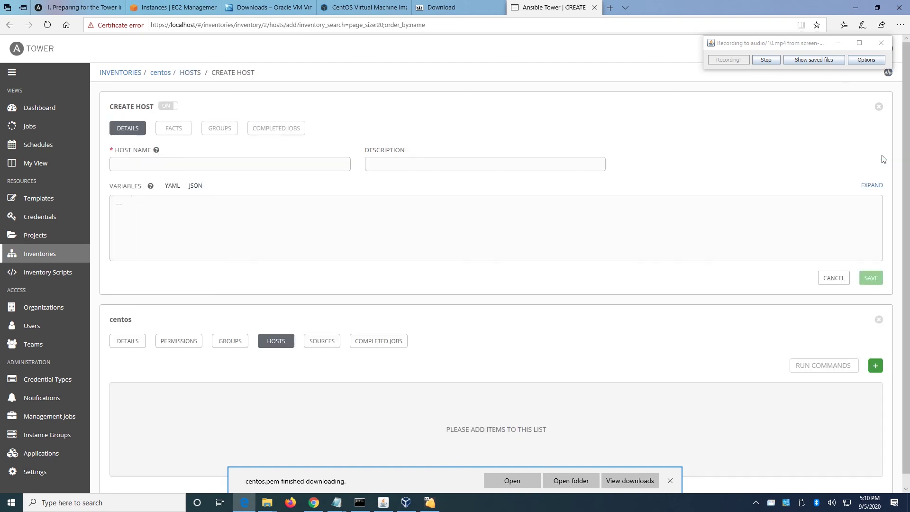
left_click(143, 164)
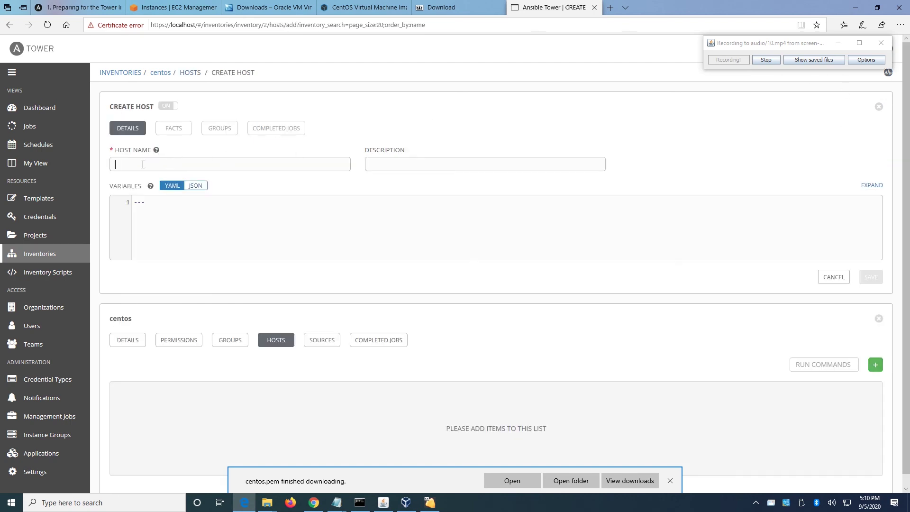
type("aws")
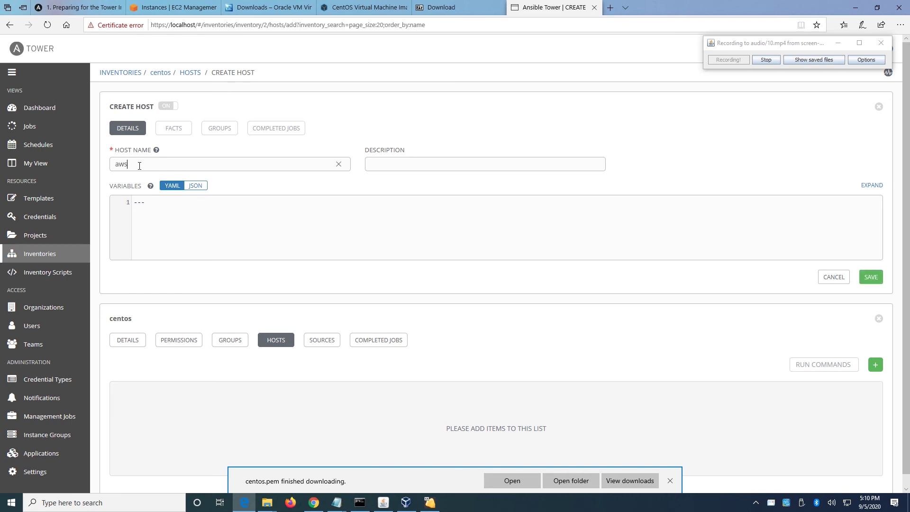
left_click(155, 202)
type("ansible_host:")
Paste the IP 18.224.153.210 after ansible_host and save the aws host.
right_click(189, 214)
left_click(203, 220)
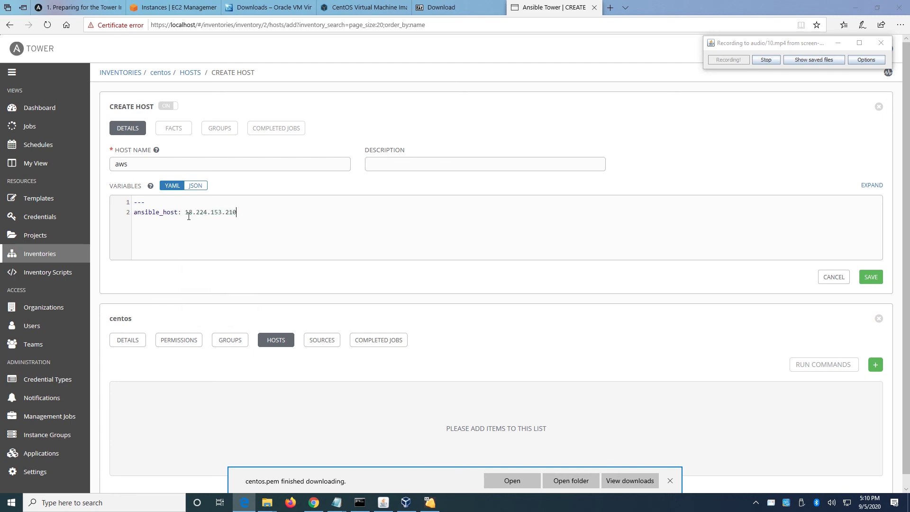
left_click_drag(246, 213, 131, 213)
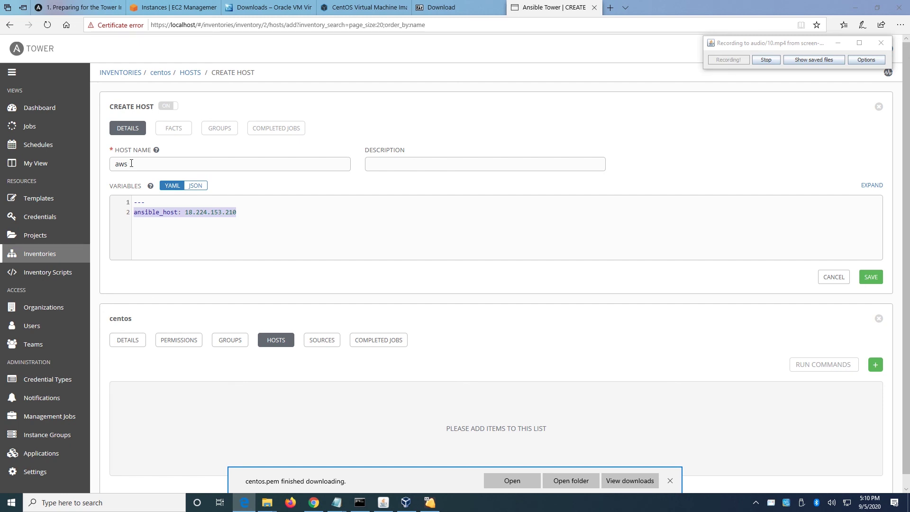
left_click_drag(131, 164, 104, 159)
left_click(193, 213)
left_click(185, 213)
left_click(868, 279)
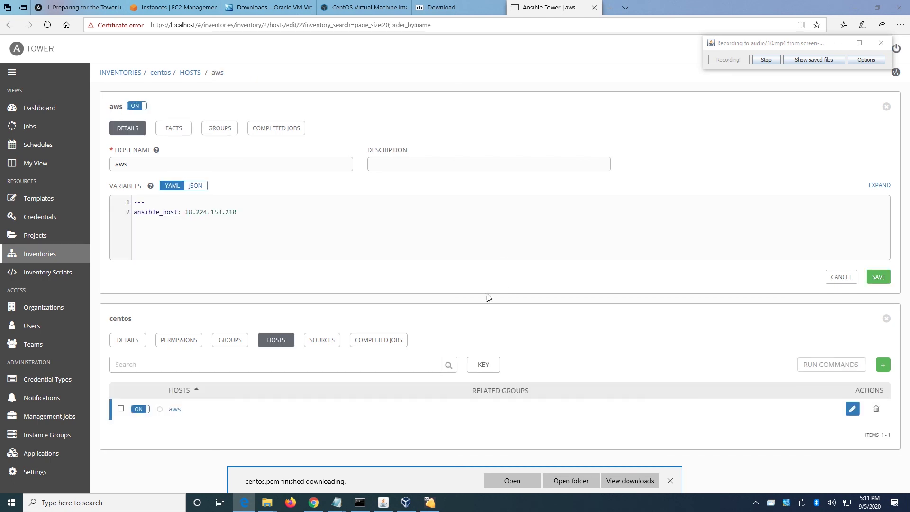
left_click(670, 482)
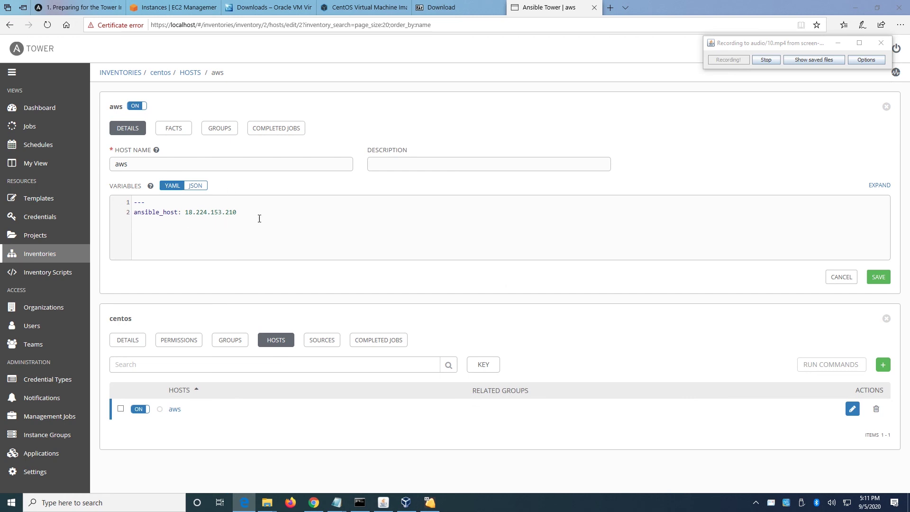
left_click_drag(245, 212, 134, 218)
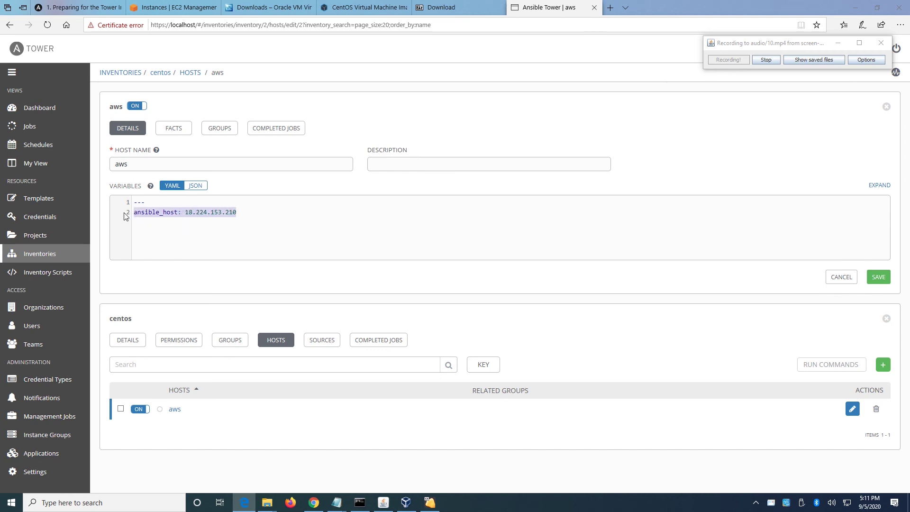
Start a new credential named 'centos' with credential type Machine.
left_click(42, 222)
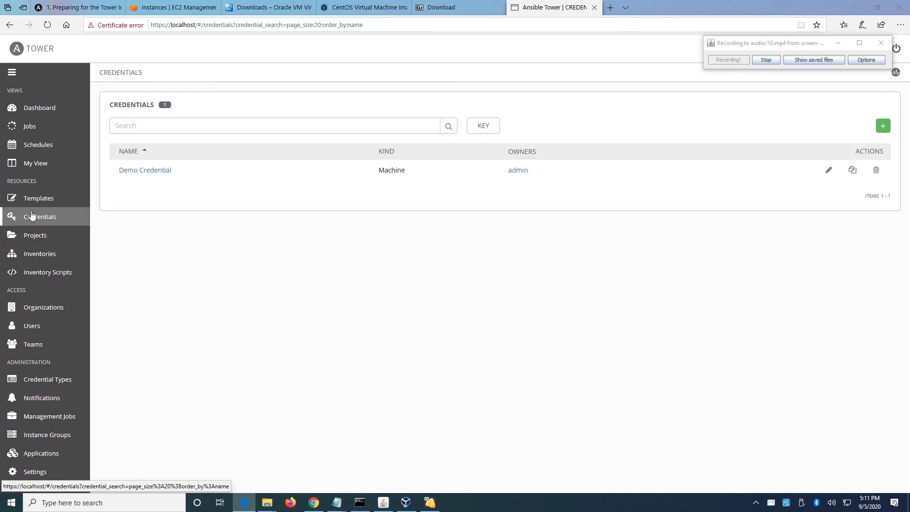
left_click(882, 127)
left_click(207, 165)
type("centos")
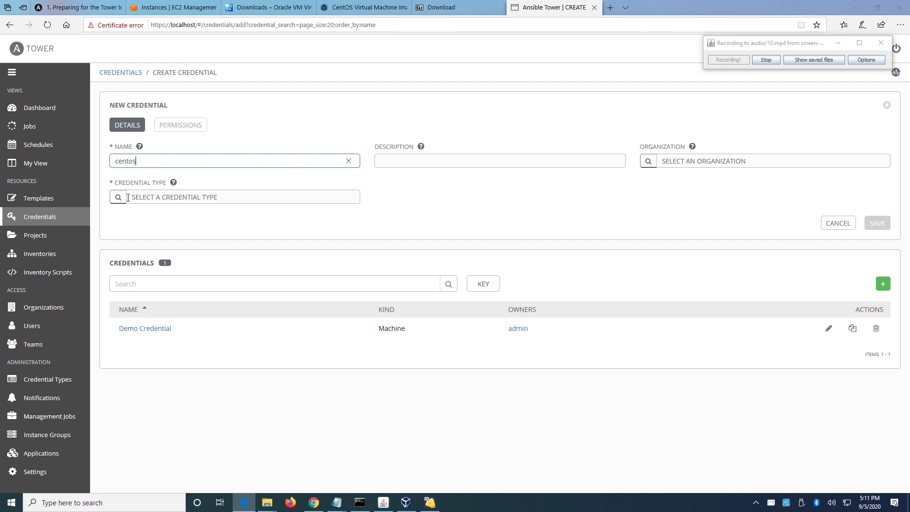
left_click(120, 199)
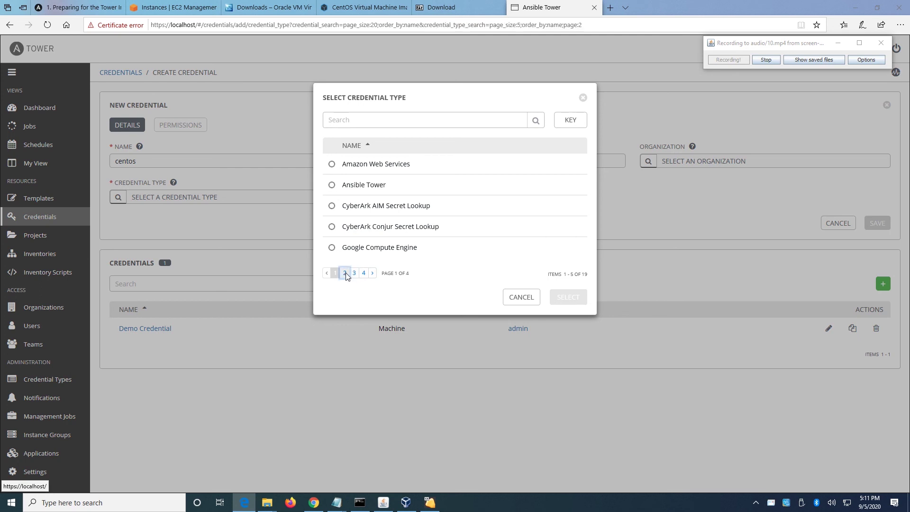
left_click(346, 274)
left_click(332, 227)
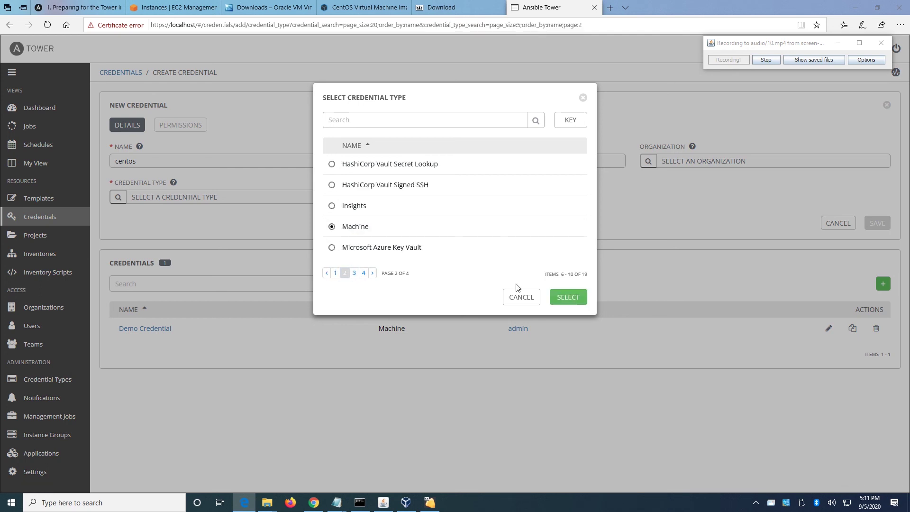
left_click(568, 297)
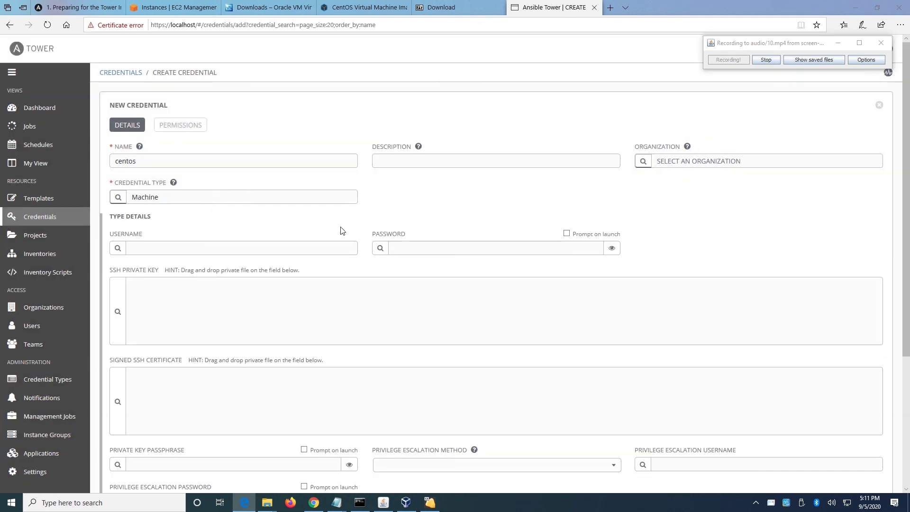
Enter username ec2-user and move to the SSH Private Key field.
scroll(349, 239, "down", 2)
left_click(235, 180)
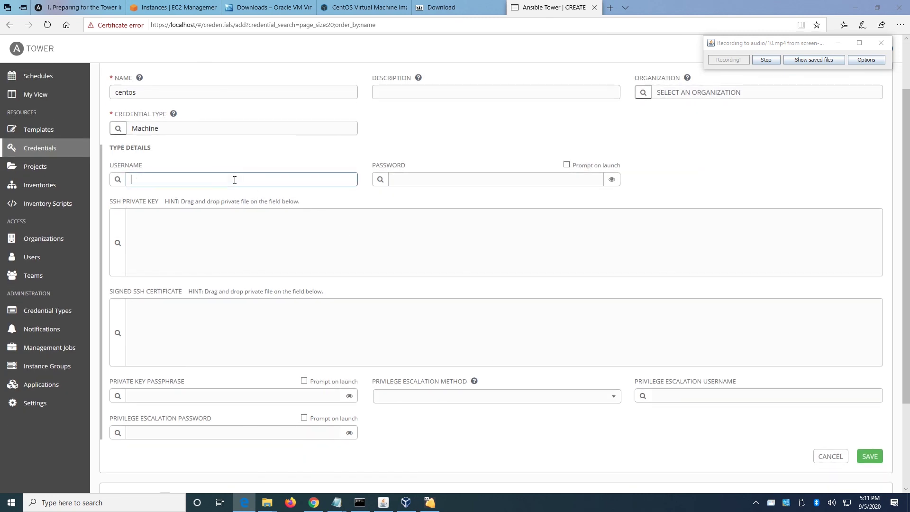
type("ec2-user")
left_click(194, 236)
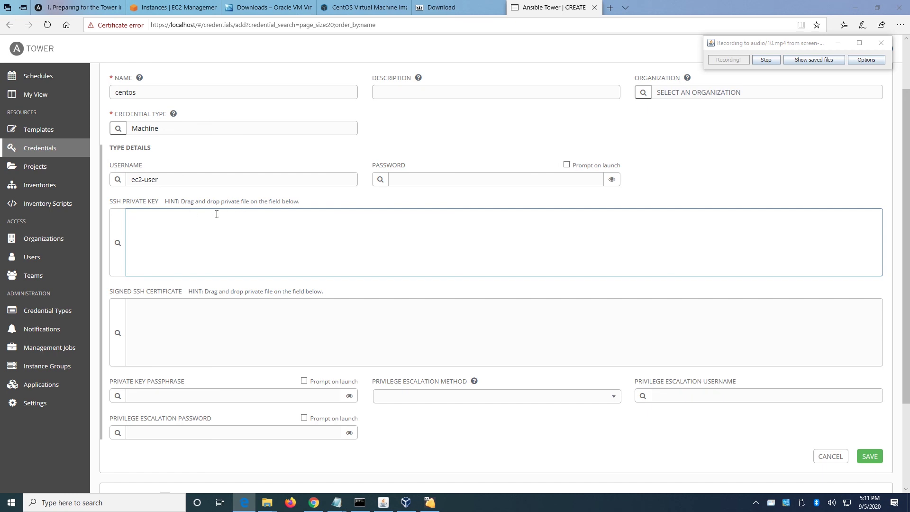
left_click(275, 504)
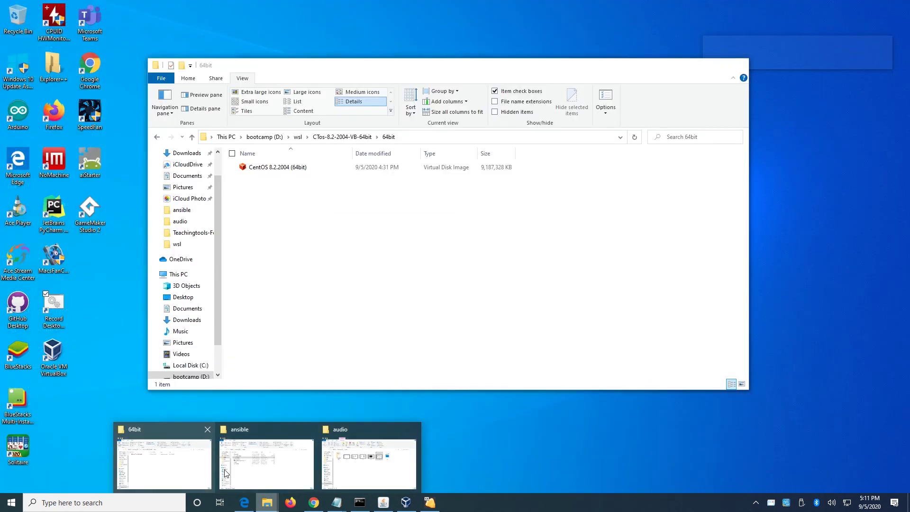
Open the centos private key from D:\wsl in Notepad and copy all its text.
key("Escape")
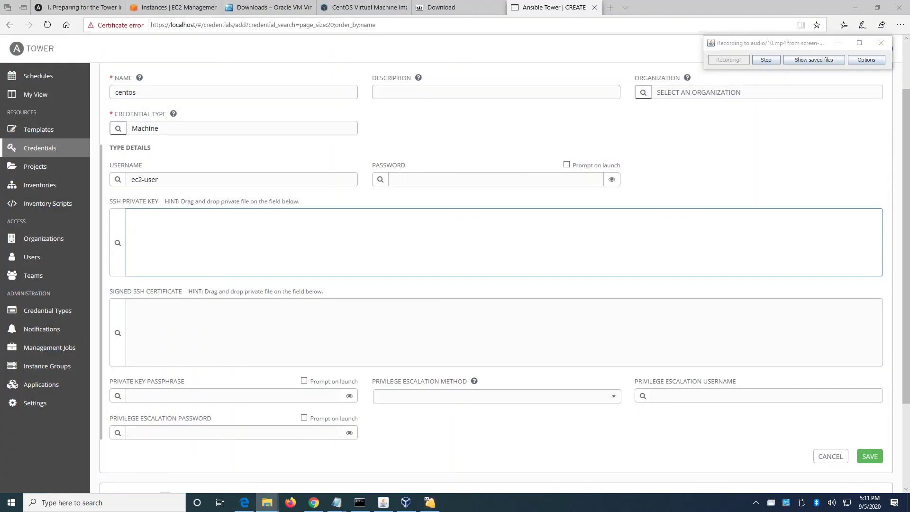
key("alt+Tab")
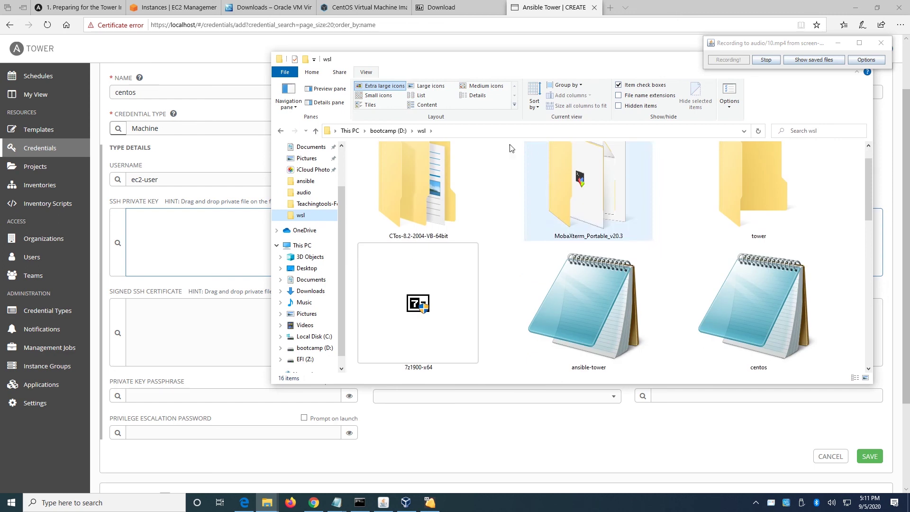
left_click(379, 95)
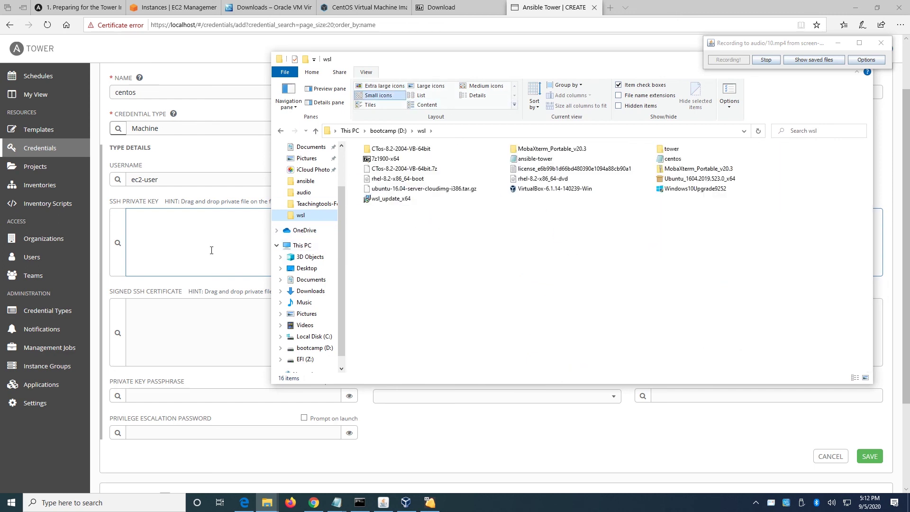
left_click(676, 162)
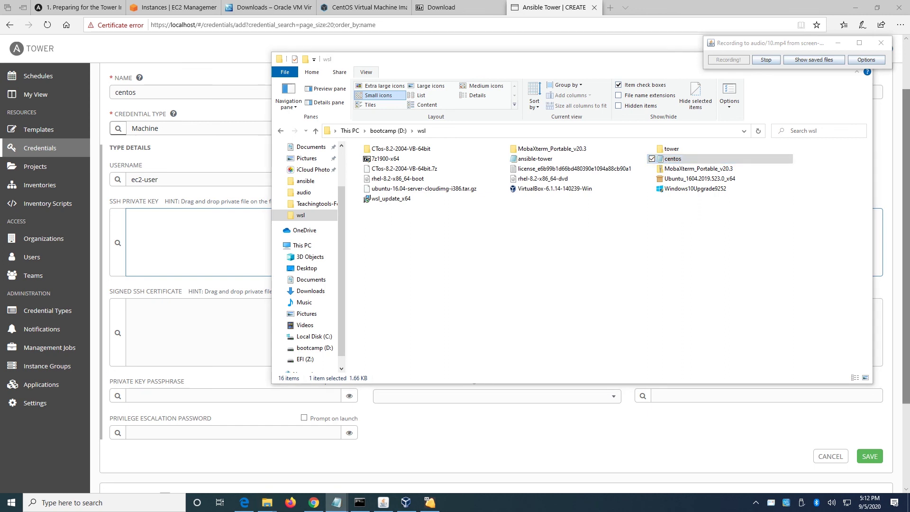
left_click_drag(830, 198, 193, 38)
left_click(333, 146)
key("ctrl+a")
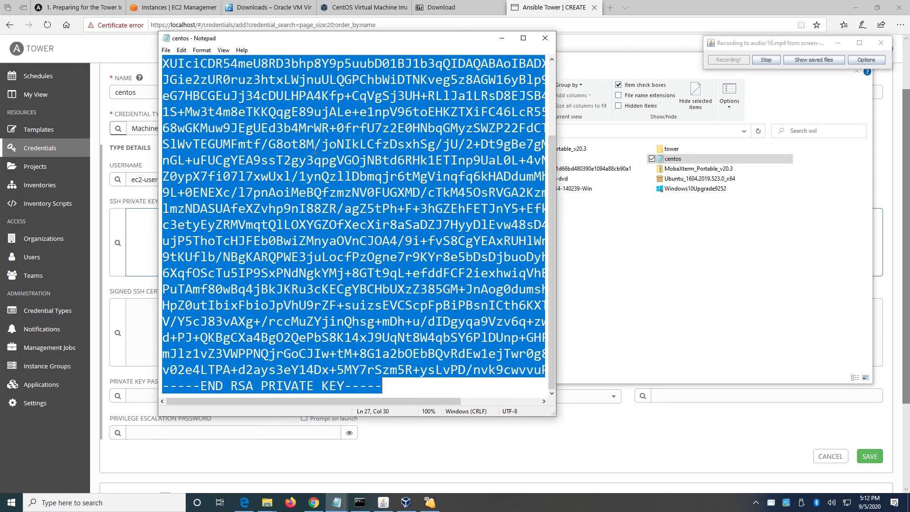
left_click(142, 226)
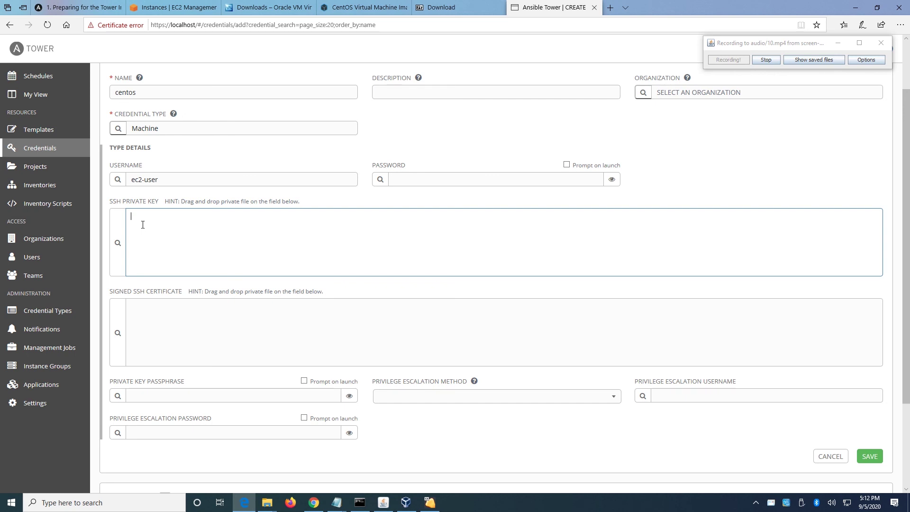
Paste the RSA private key into SSH Private Key and save the centos credential.
key("ctrl+v")
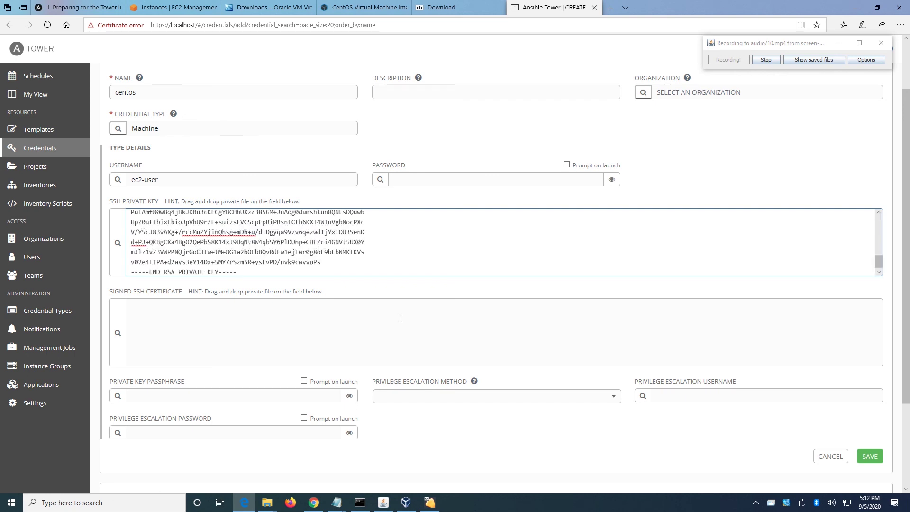
scroll(401, 318, "down", 3)
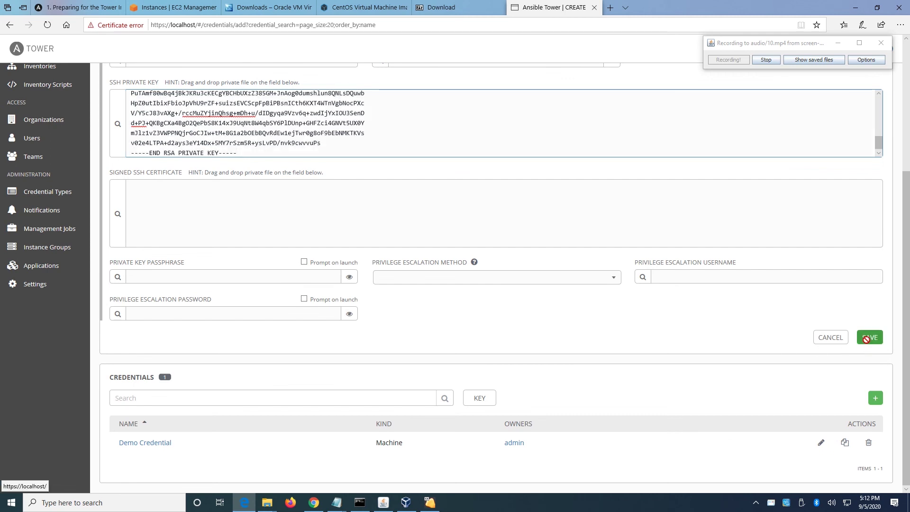
left_click(868, 340)
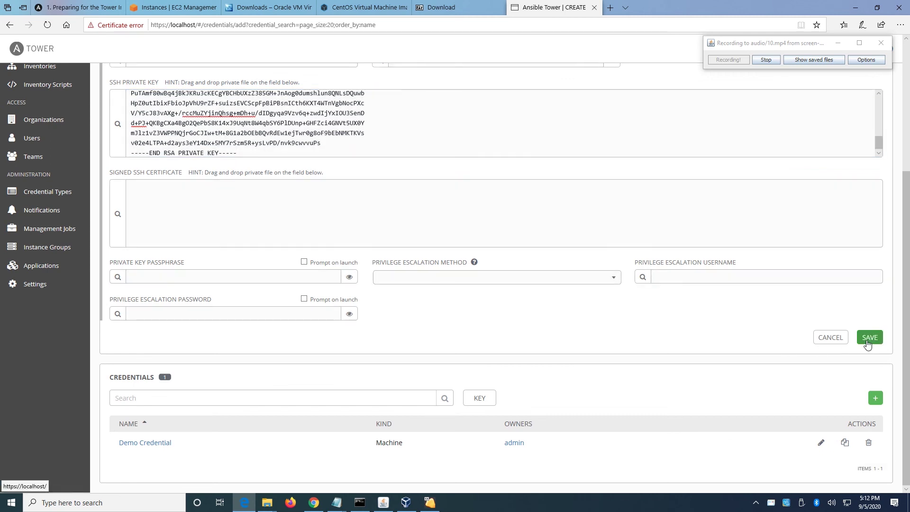
scroll(451, 246, "up", 4)
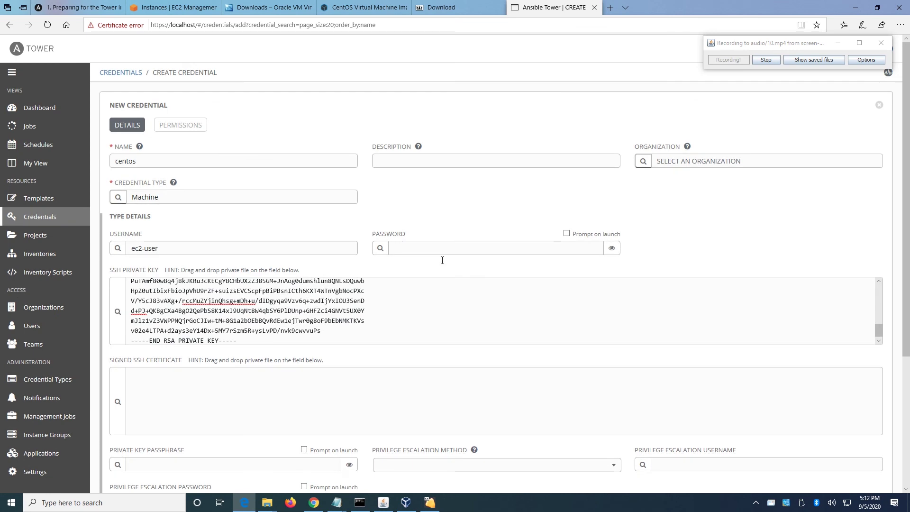
scroll(782, 355, "down", 3)
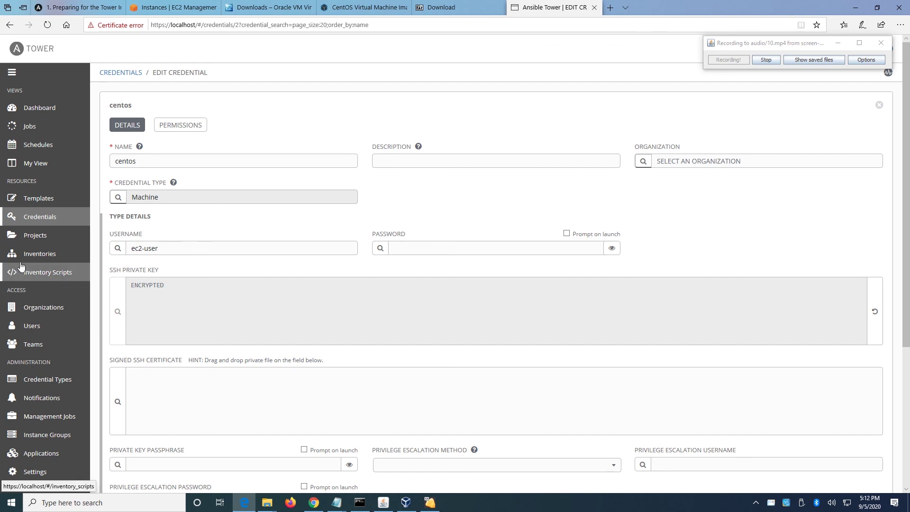
Reopen the centos inventory's Hosts list and tick the aws host.
left_click(38, 257)
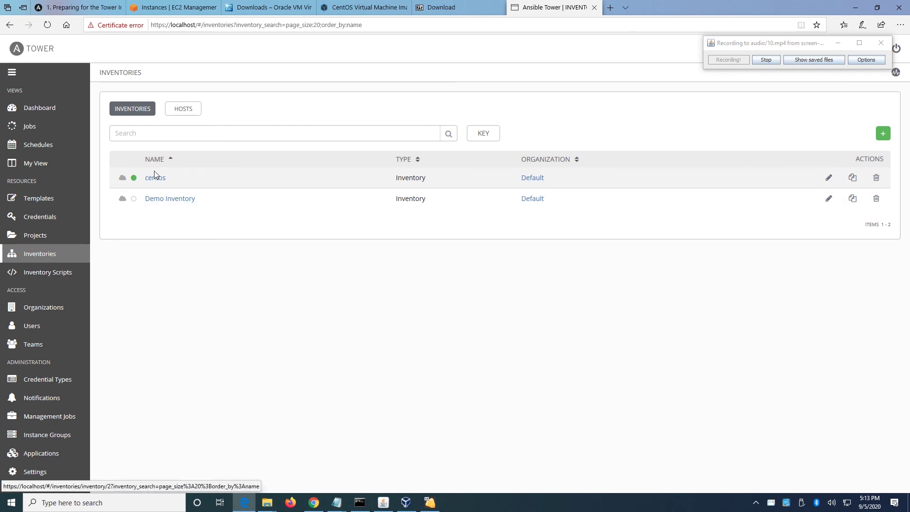
left_click(829, 178)
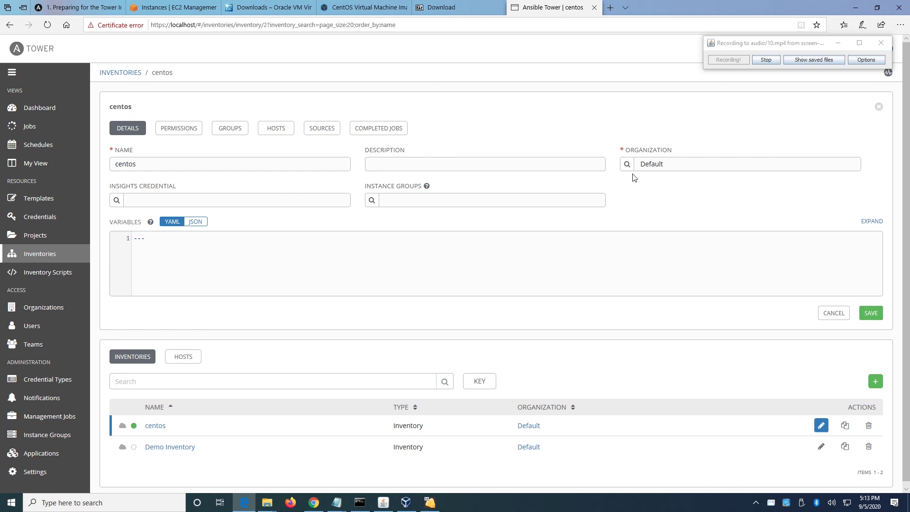
left_click(277, 135)
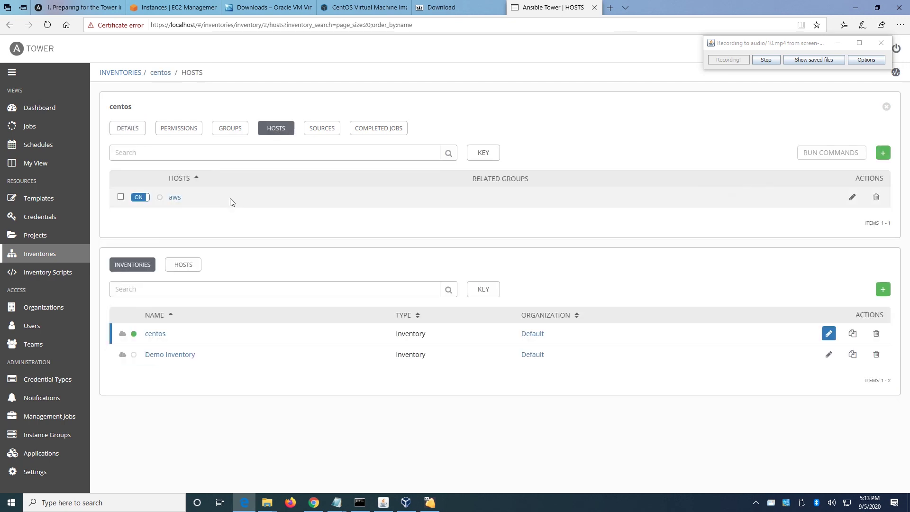
left_click(121, 198)
Run the ping module on aws with the centos credential at verbosity 2 (More Verbose).
left_click(829, 157)
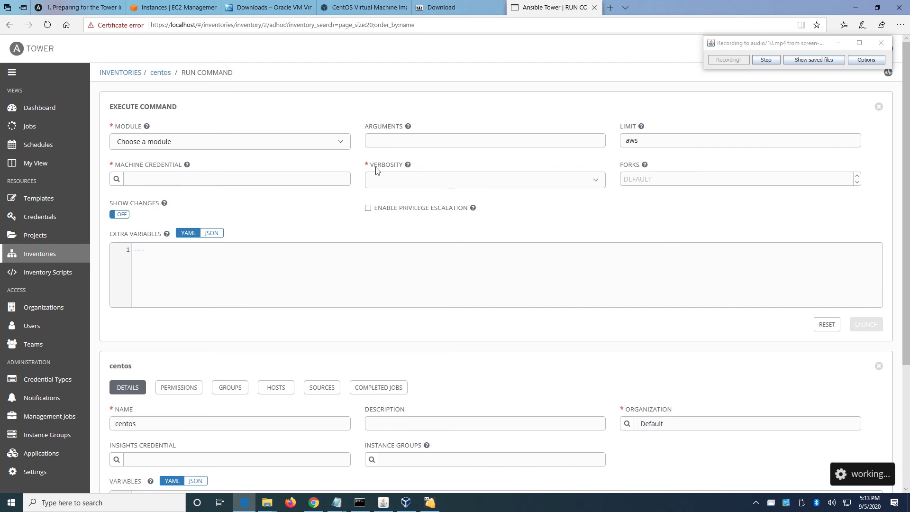
left_click(343, 145)
left_click_drag(348, 162, 351, 213)
left_click(171, 175)
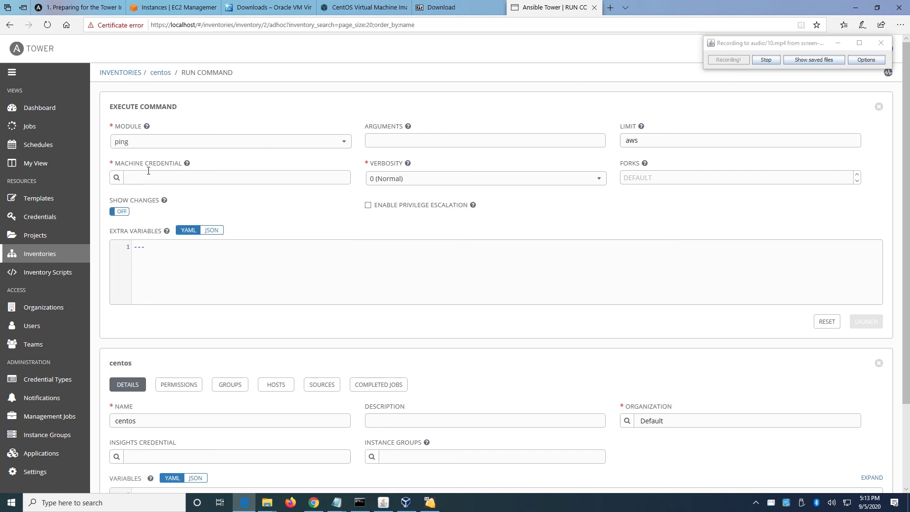
left_click(117, 177)
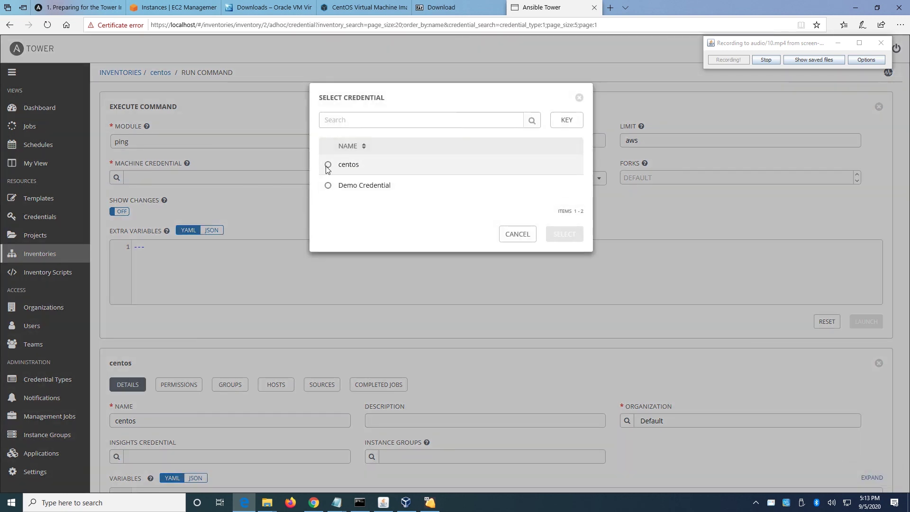
left_click(328, 166)
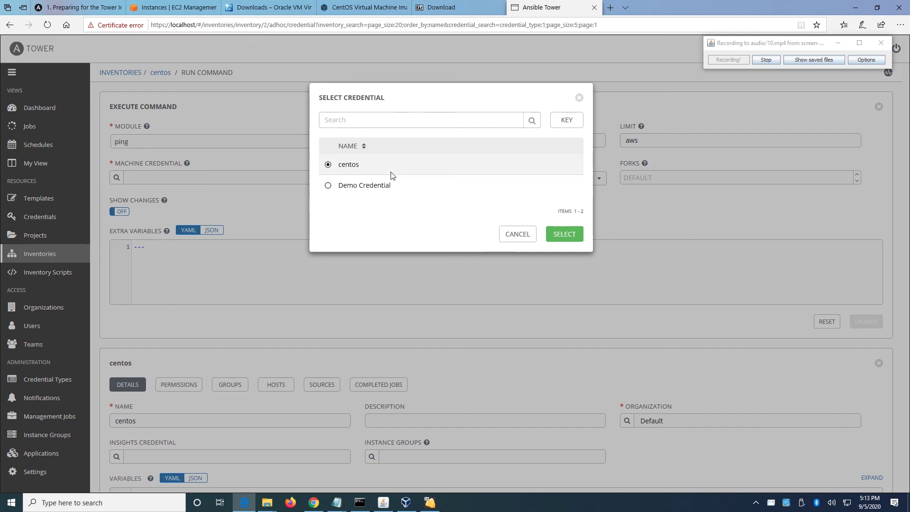
left_click(559, 235)
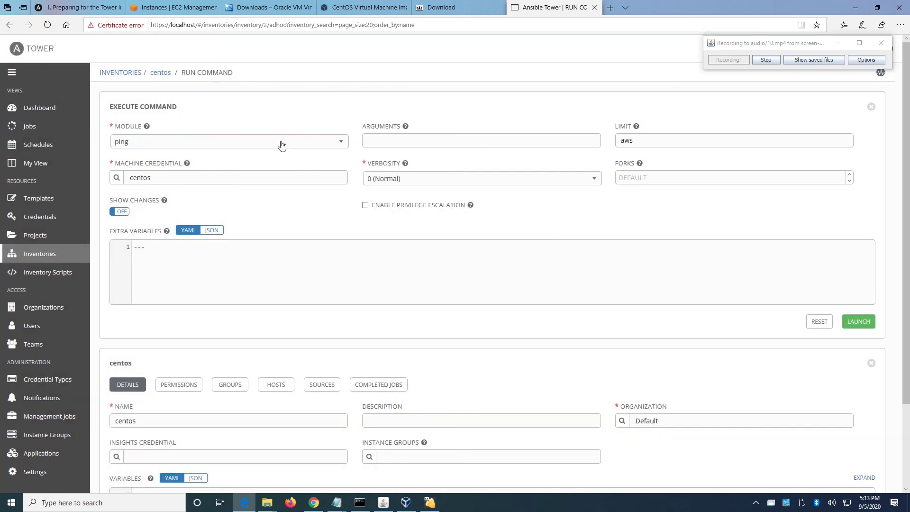
left_click(595, 184)
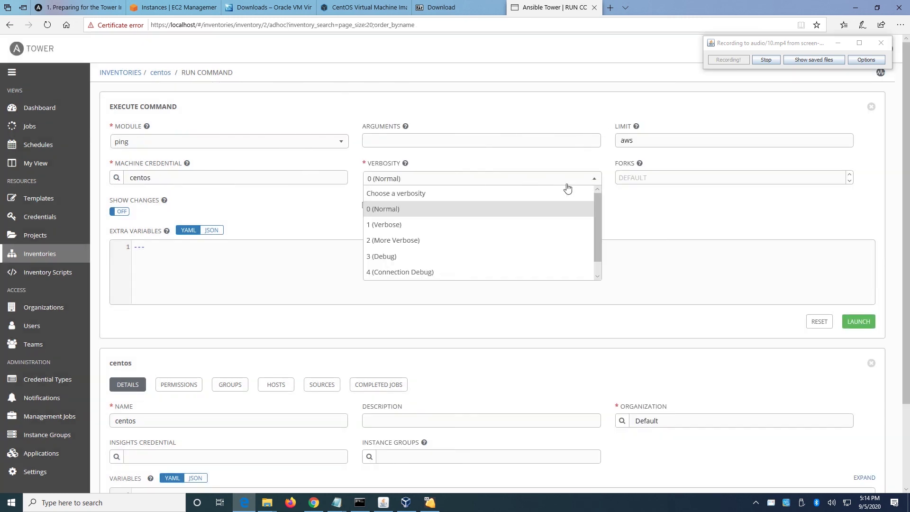
left_click(392, 241)
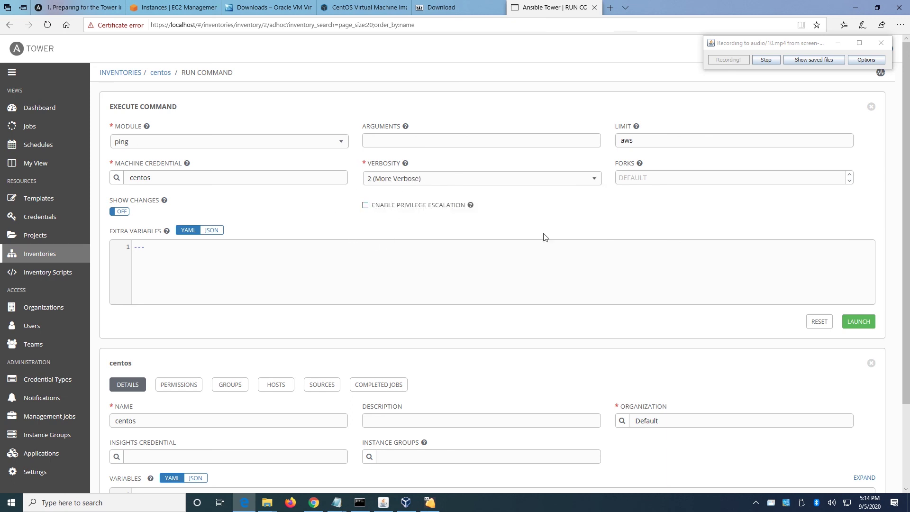
left_click(860, 323)
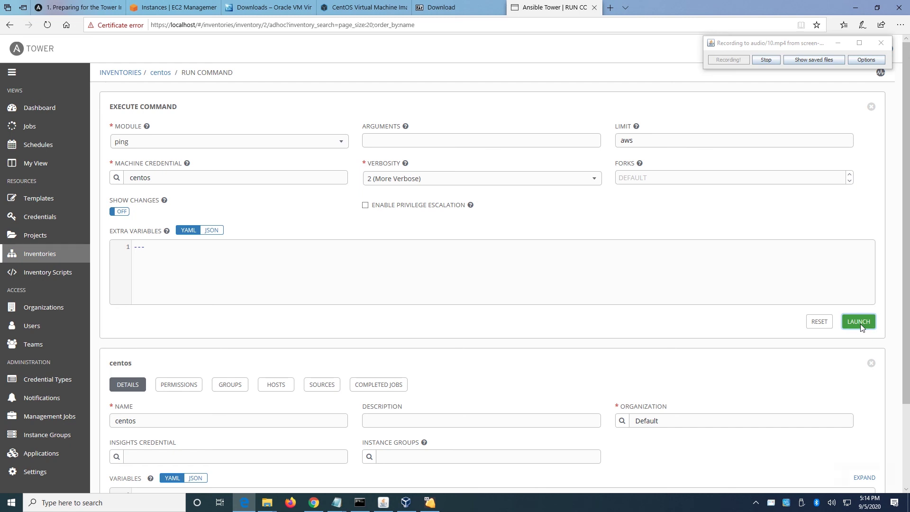